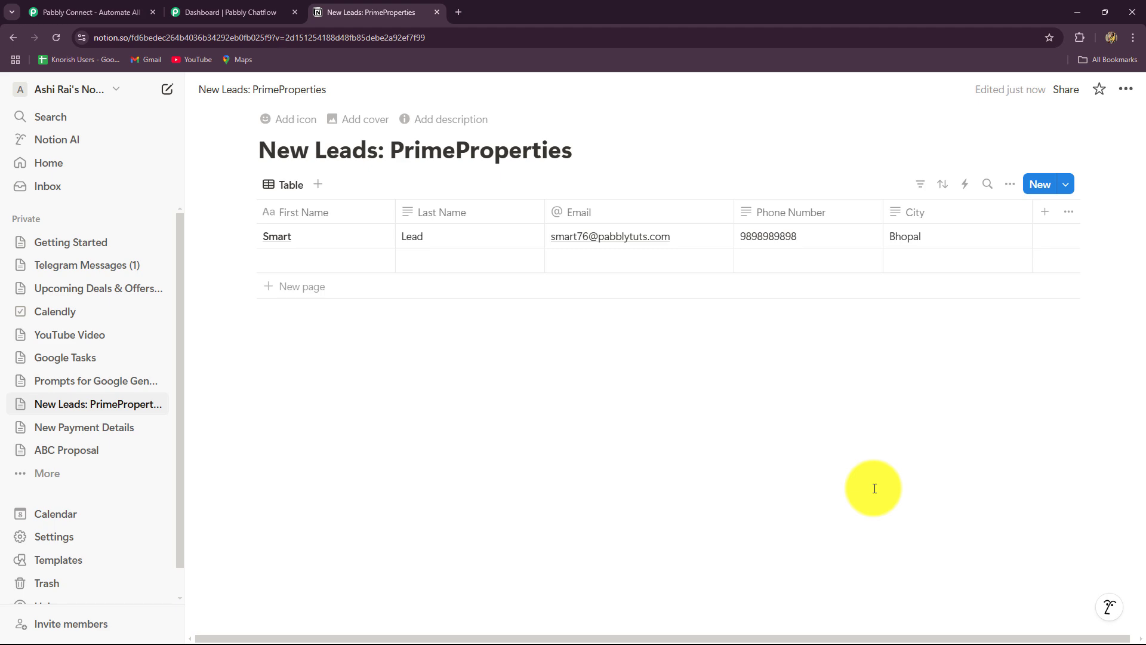
Compare the Pabbly Chatflow dashboard with the New Leads: PrimeProperties table in Notion
{"action": "left_click", "coordinate": [233, 12]}
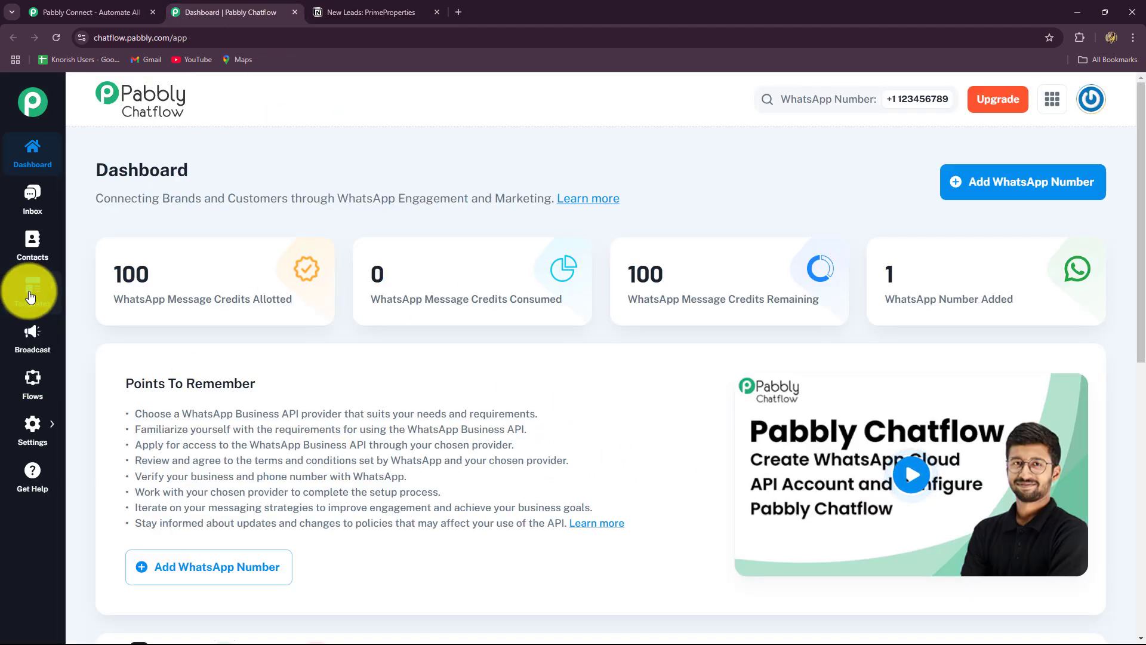
{"action": "mouse_move", "coordinate": [31, 286]}
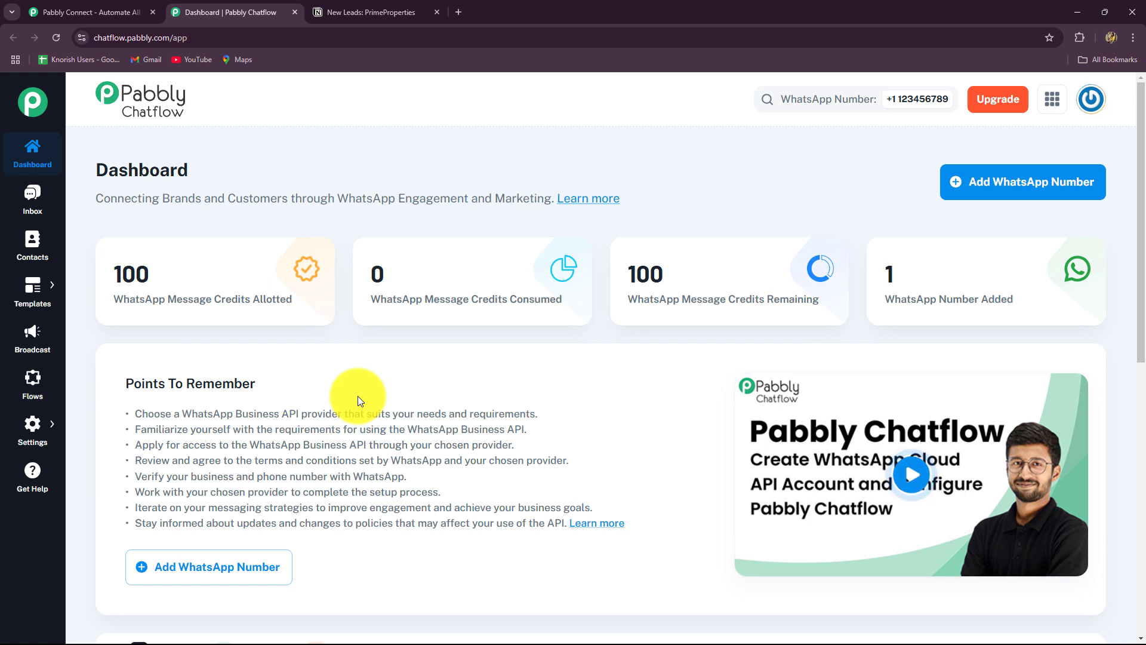
{"action": "left_click", "coordinate": [334, 16]}
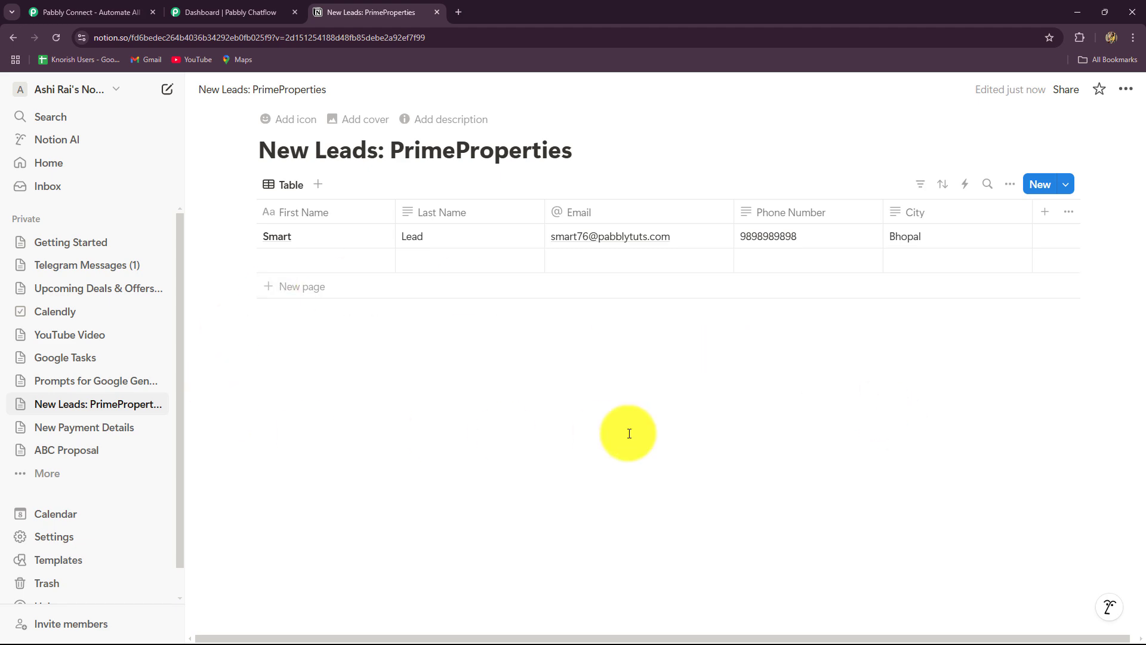
{"action": "left_click", "coordinate": [237, 10]}
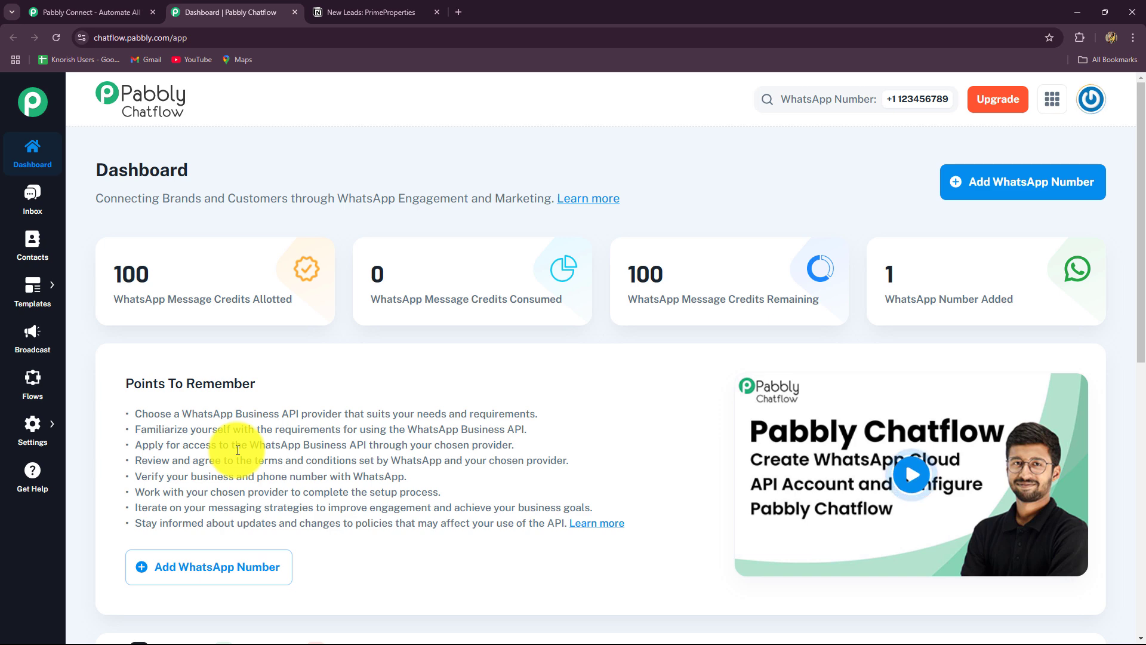
{"action": "left_click", "coordinate": [321, 11]}
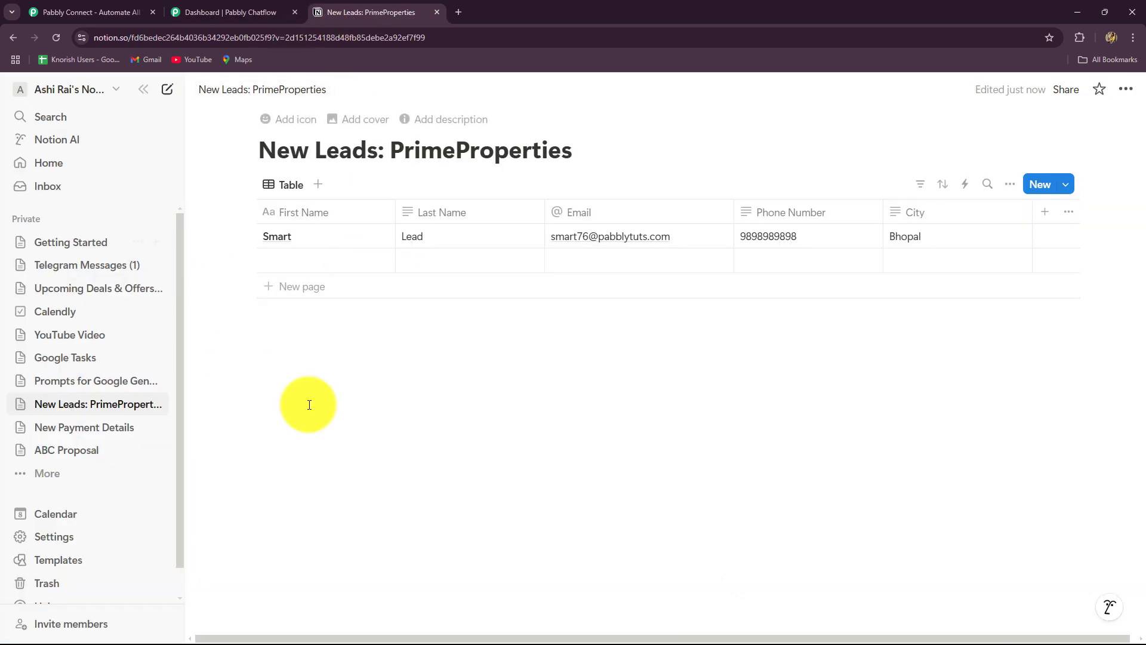
{"action": "left_click", "coordinate": [251, 5]}
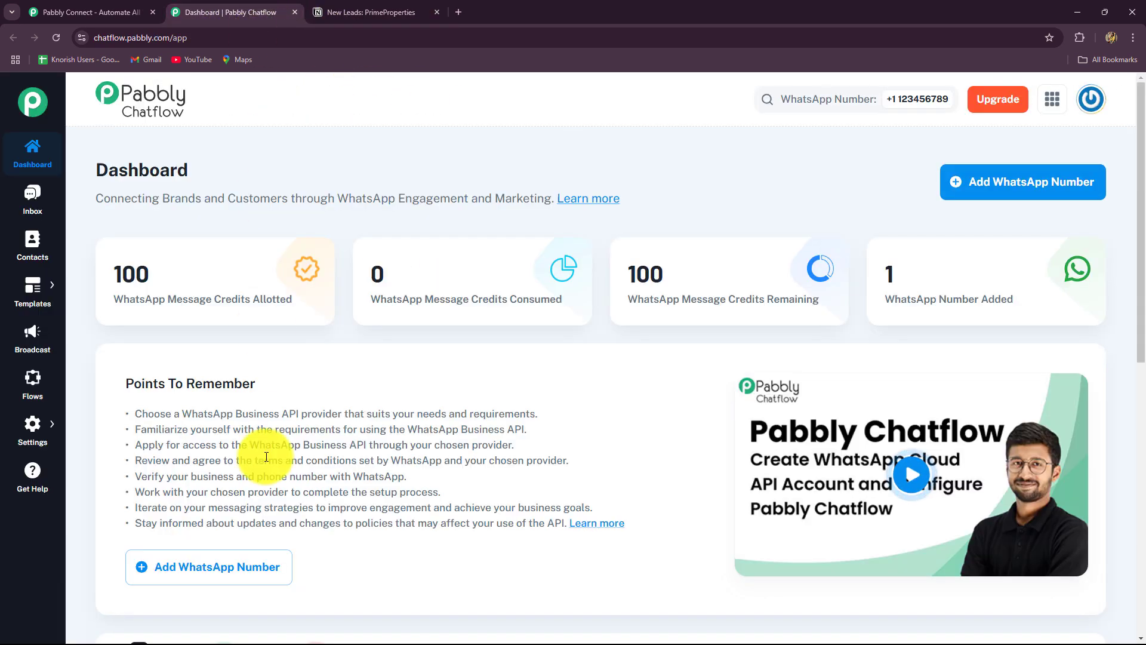
Switch to the Pabbly Connect landing page and examine its web address and main headline
{"action": "left_click", "coordinate": [80, 12]}
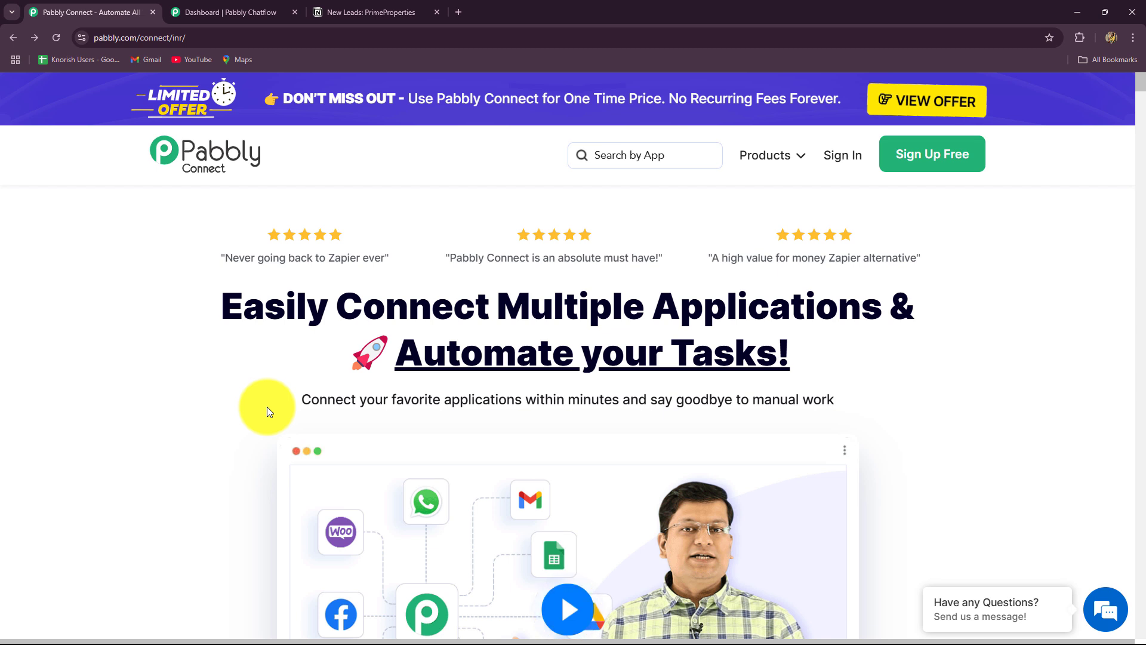
{"action": "left_click", "coordinate": [222, 44]}
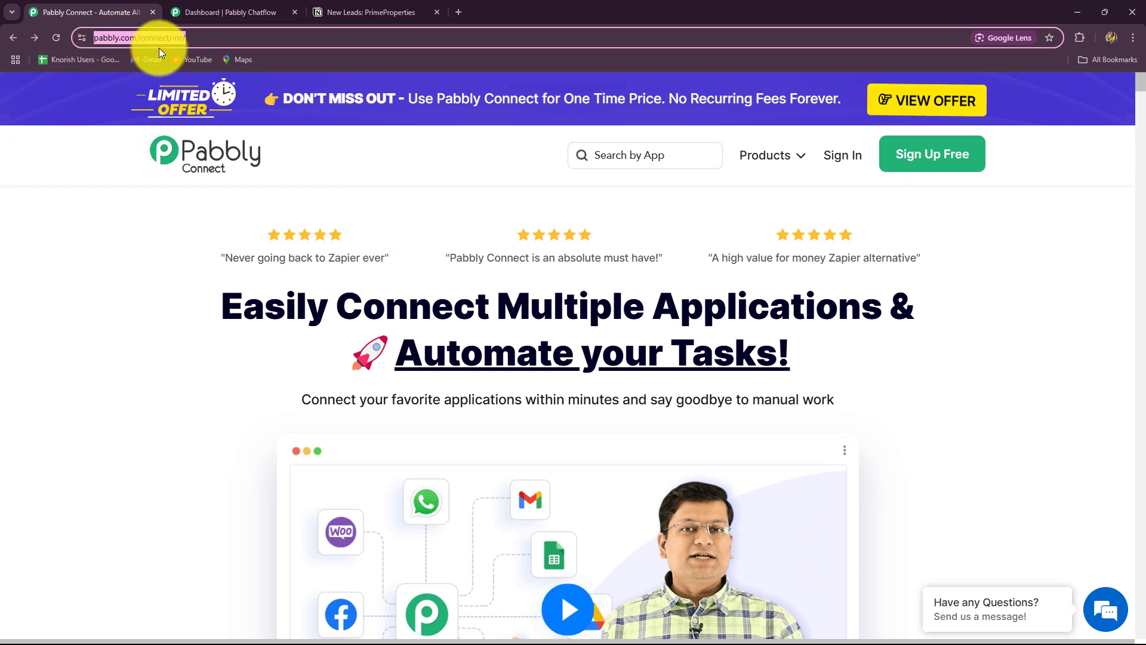
{"action": "left_click", "coordinate": [152, 282]}
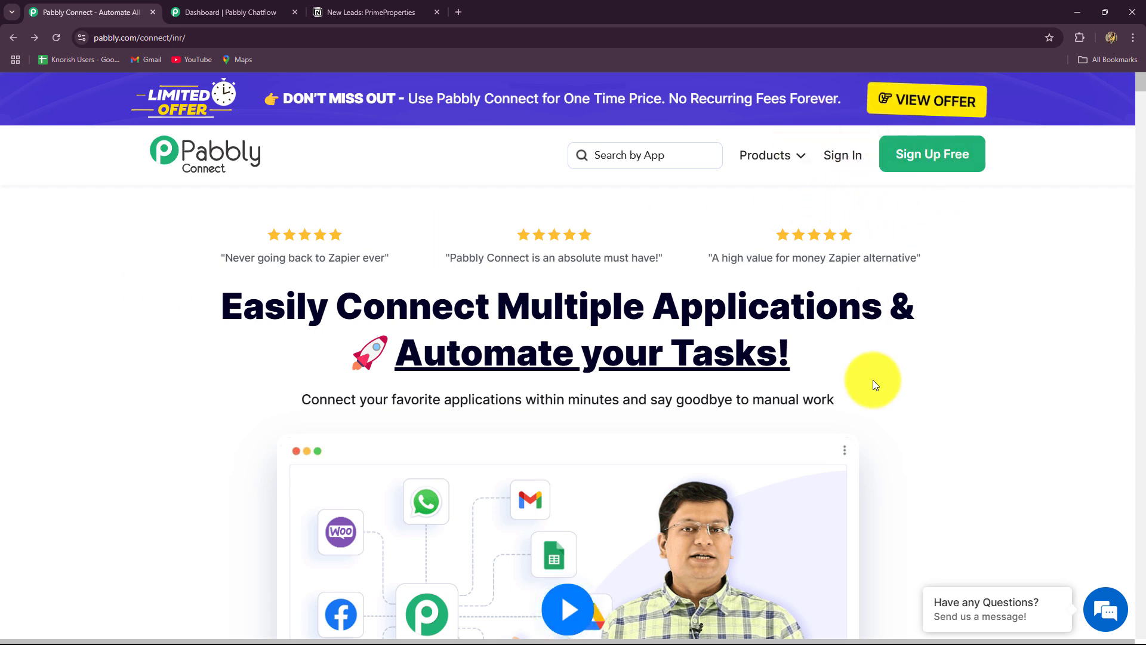
{"action": "scroll", "coordinate": [873, 380], "scroll_direction": "down", "scroll_amount": 1}
{"action": "left_click_drag", "start_coordinate": [224, 246], "coordinate": [497, 247]}
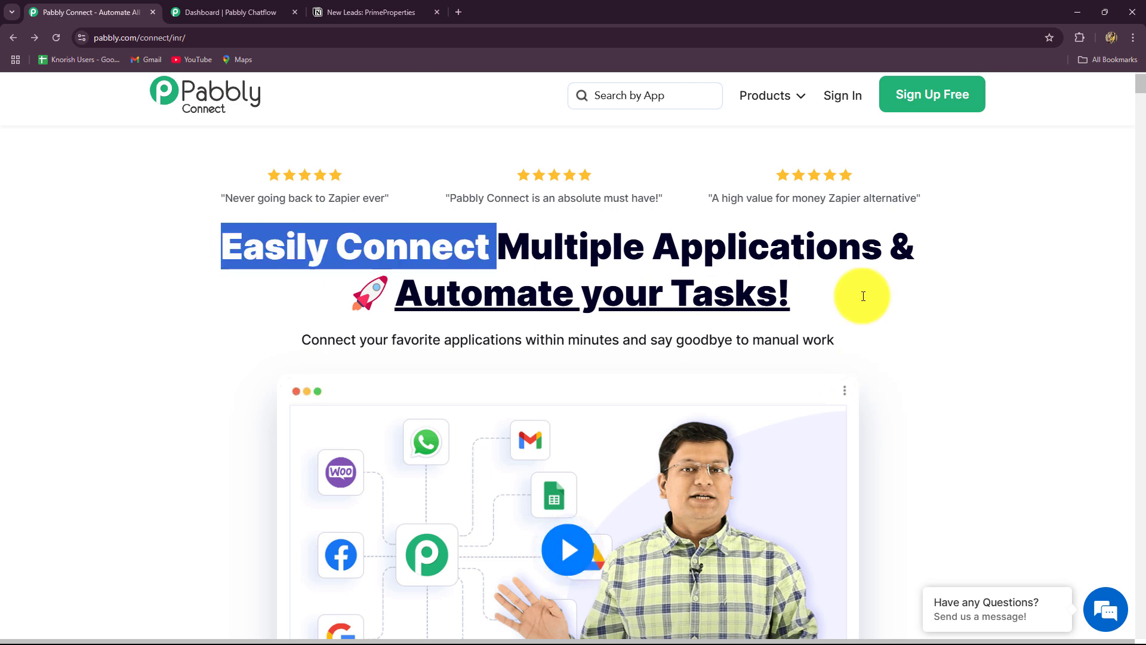
{"action": "left_click_drag", "start_coordinate": [863, 296], "coordinate": [929, 346]}
{"action": "scroll", "coordinate": [929, 346], "scroll_direction": "up", "scroll_amount": 1}
{"action": "left_click", "coordinate": [138, 309]}
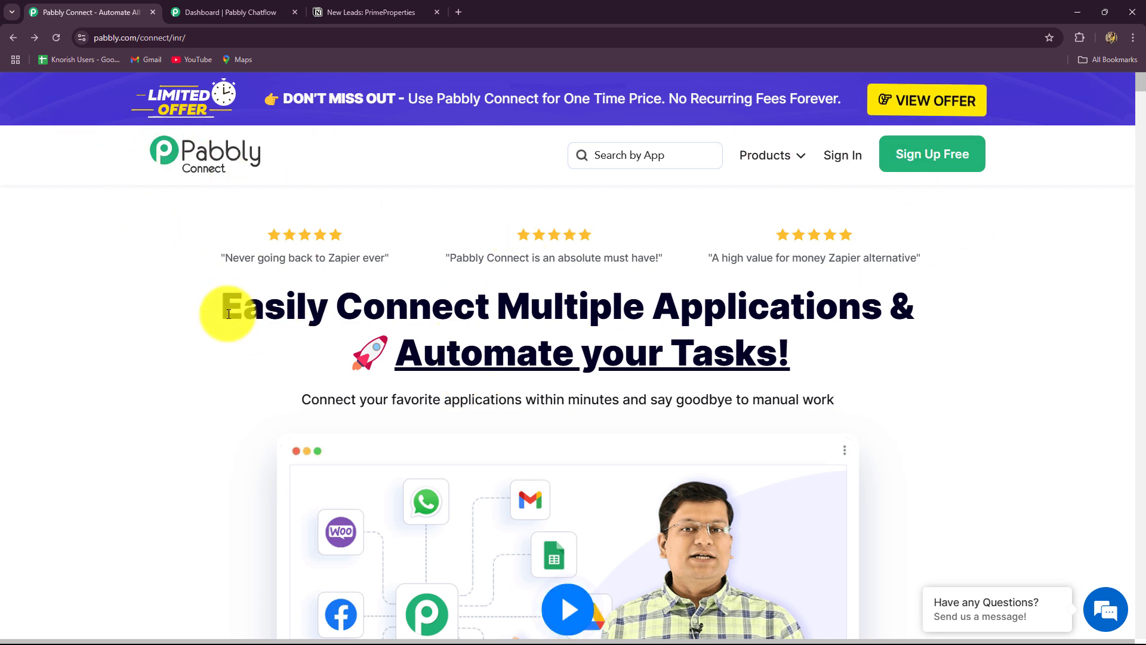
{"action": "left_click_drag", "start_coordinate": [224, 305], "coordinate": [942, 396]}
{"action": "left_click", "coordinate": [949, 389]}
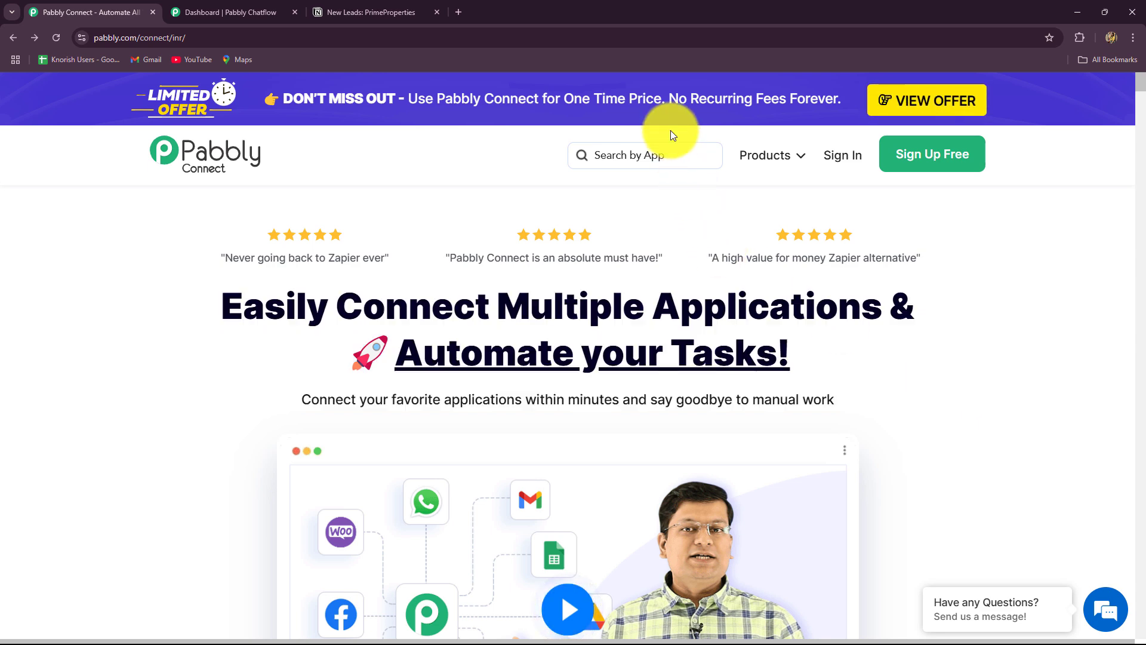
Sign in to the Pabbly account and access Pabbly Connect from the overview of all Pabbly apps
{"action": "left_click", "coordinate": [850, 160]}
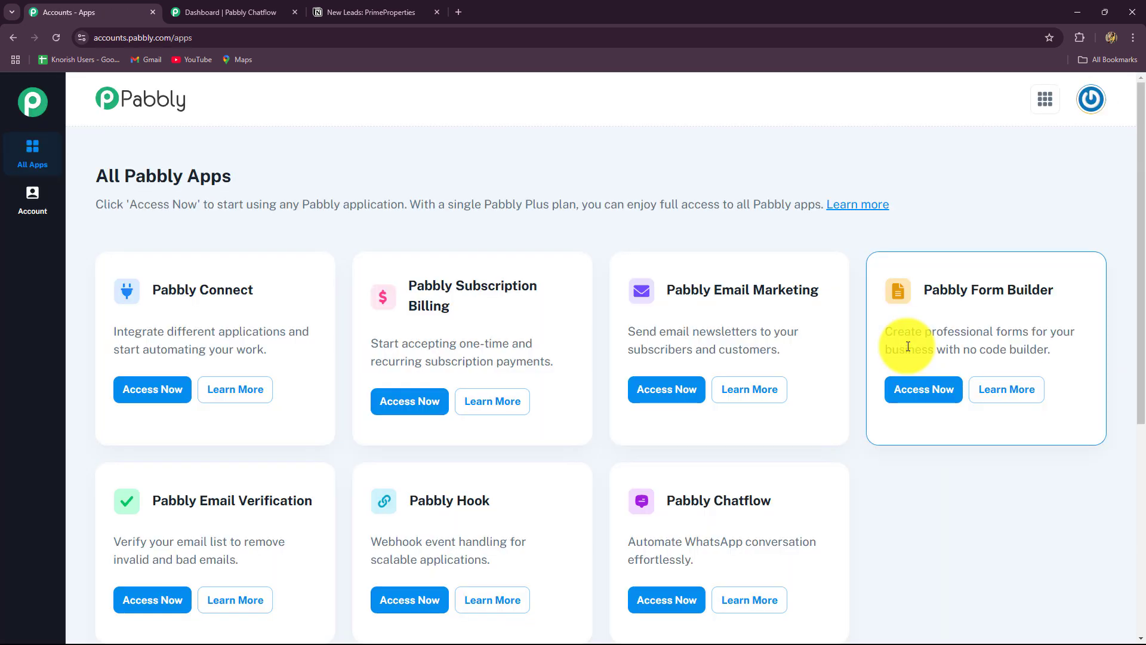
{"action": "left_click_drag", "start_coordinate": [97, 175], "coordinate": [384, 184]}
{"action": "scroll", "coordinate": [359, 295], "scroll_direction": "down", "scroll_amount": 1}
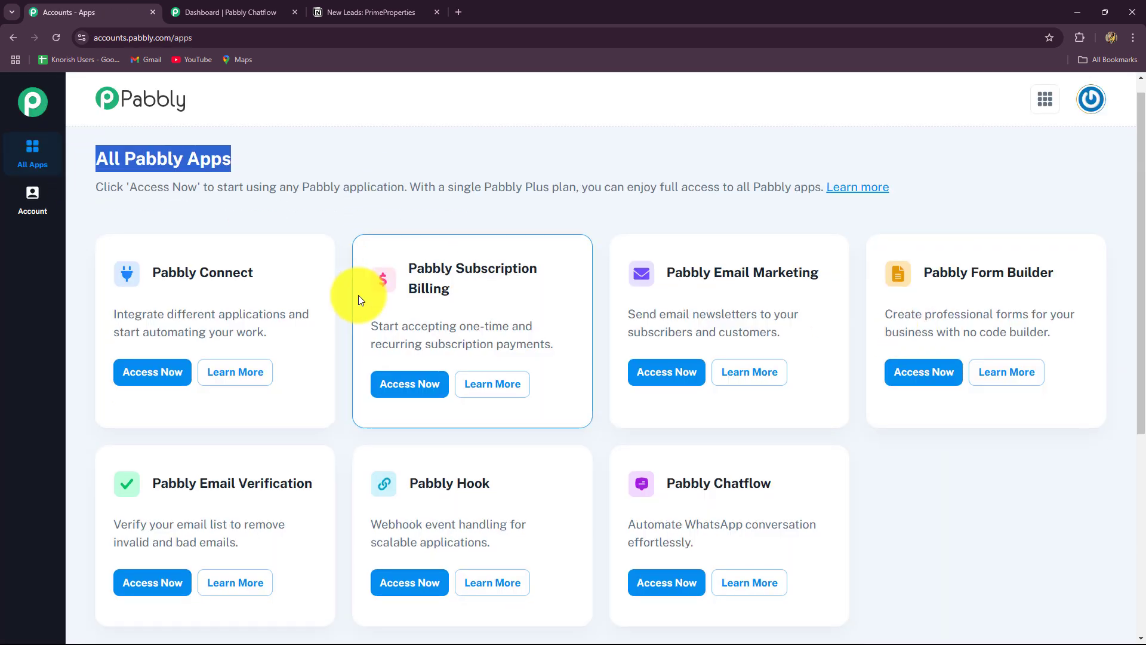
{"action": "scroll", "coordinate": [359, 295], "scroll_direction": "down", "scroll_amount": 3}
{"action": "scroll", "coordinate": [359, 295], "scroll_direction": "up", "scroll_amount": 2}
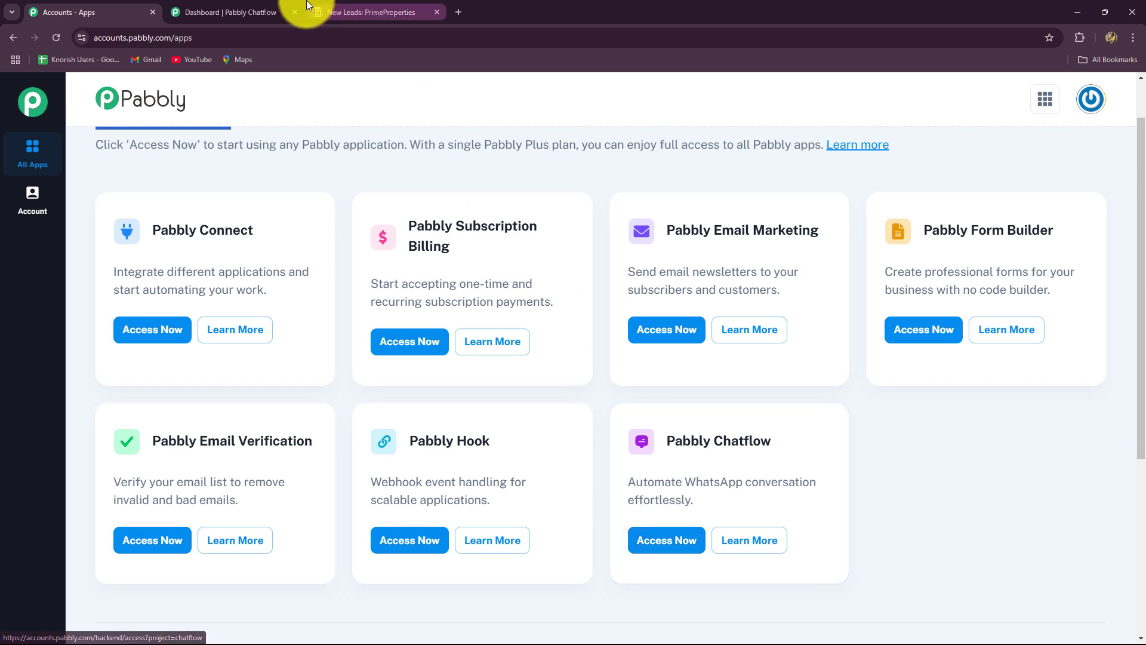
{"action": "left_click", "coordinate": [249, 8]}
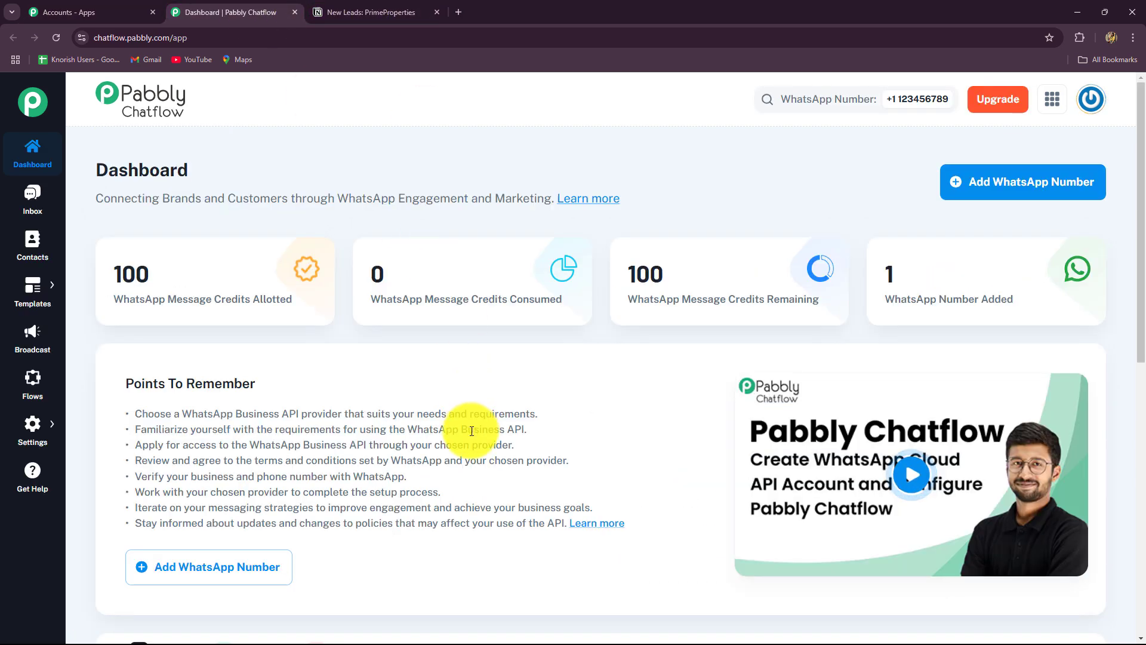
{"action": "left_click", "coordinate": [138, 12]}
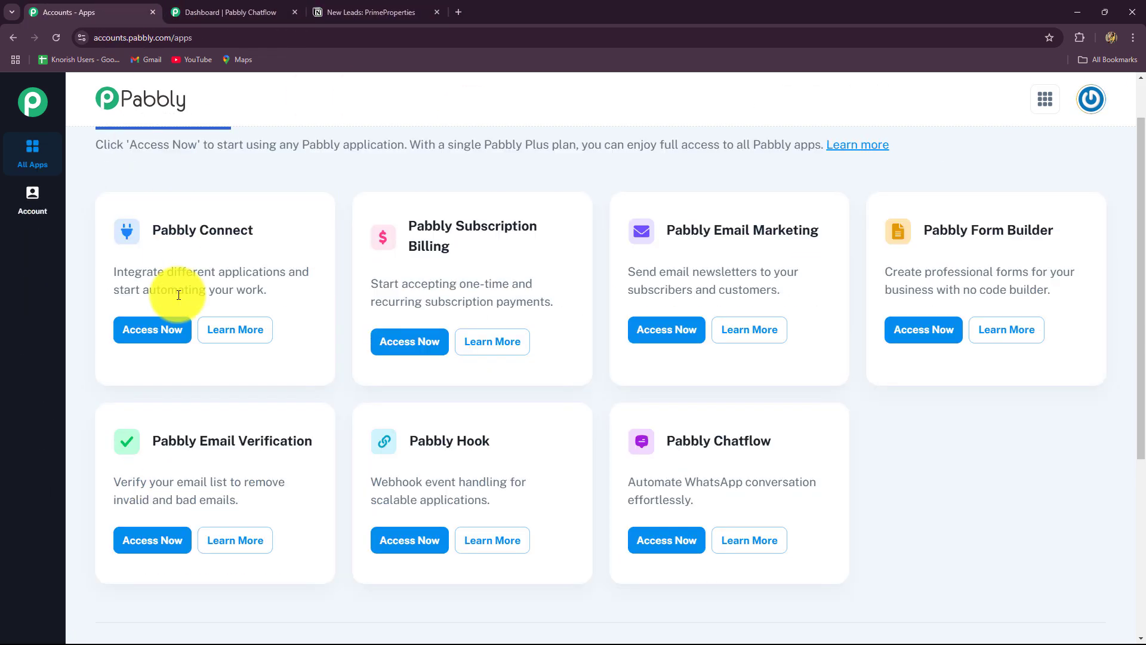
{"action": "left_click", "coordinate": [172, 342]}
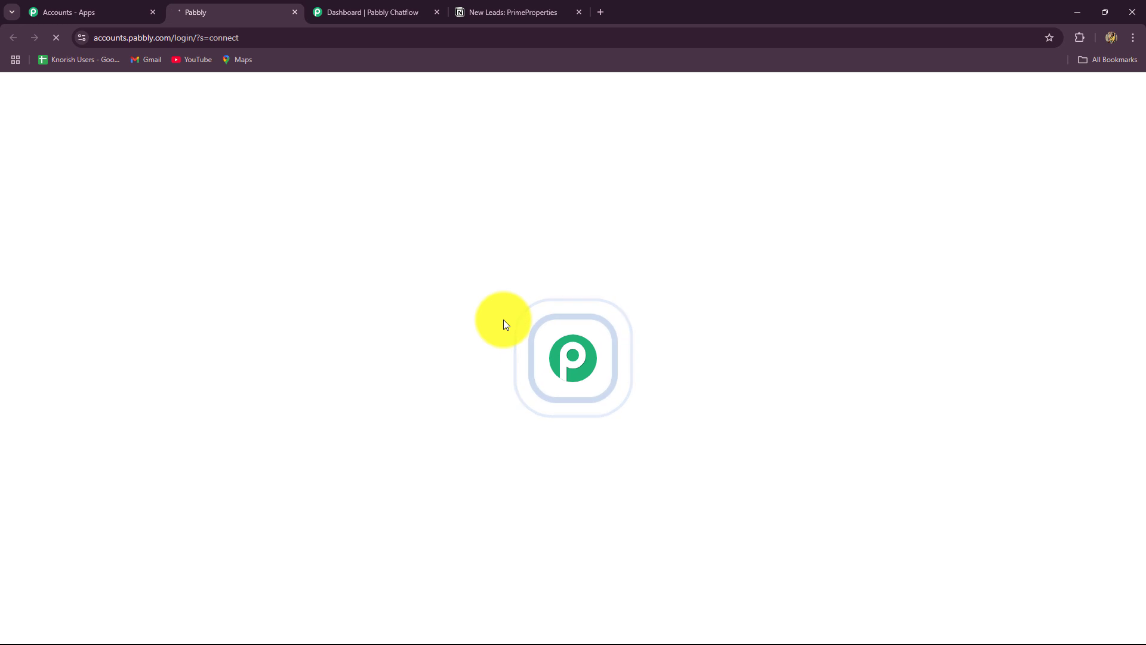
Look over the folder list, task figures and workflow overview on the Pabbly Connect dashboard
{"action": "scroll", "coordinate": [504, 320], "scroll_direction": "down", "scroll_amount": 5}
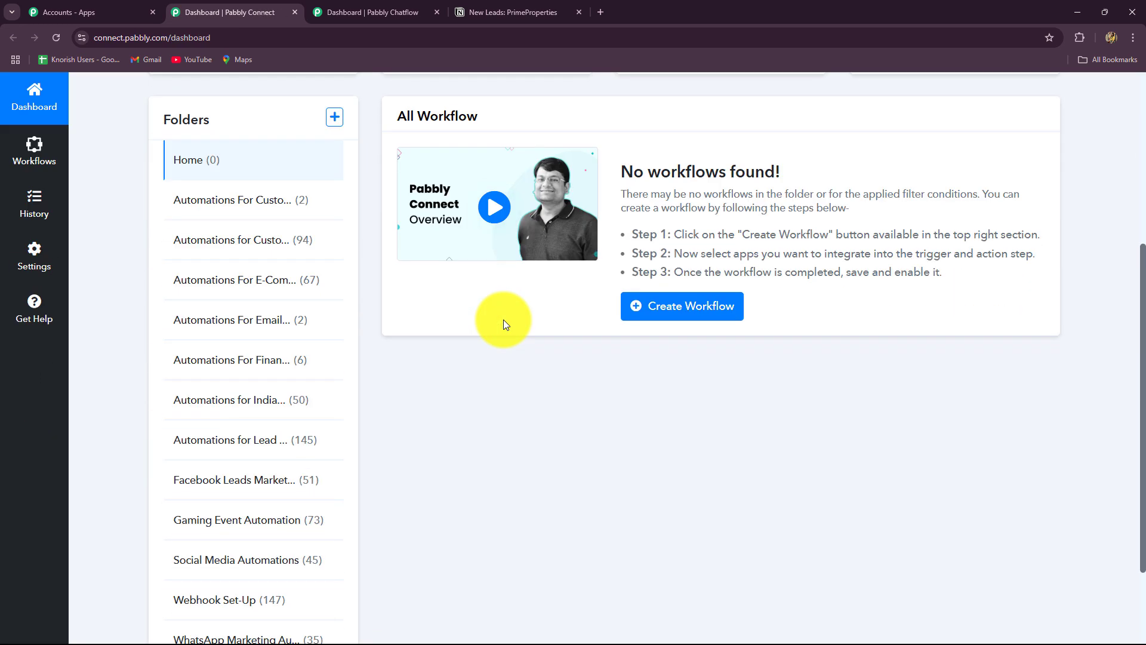
{"action": "scroll", "coordinate": [542, 441], "scroll_direction": "down", "scroll_amount": 2}
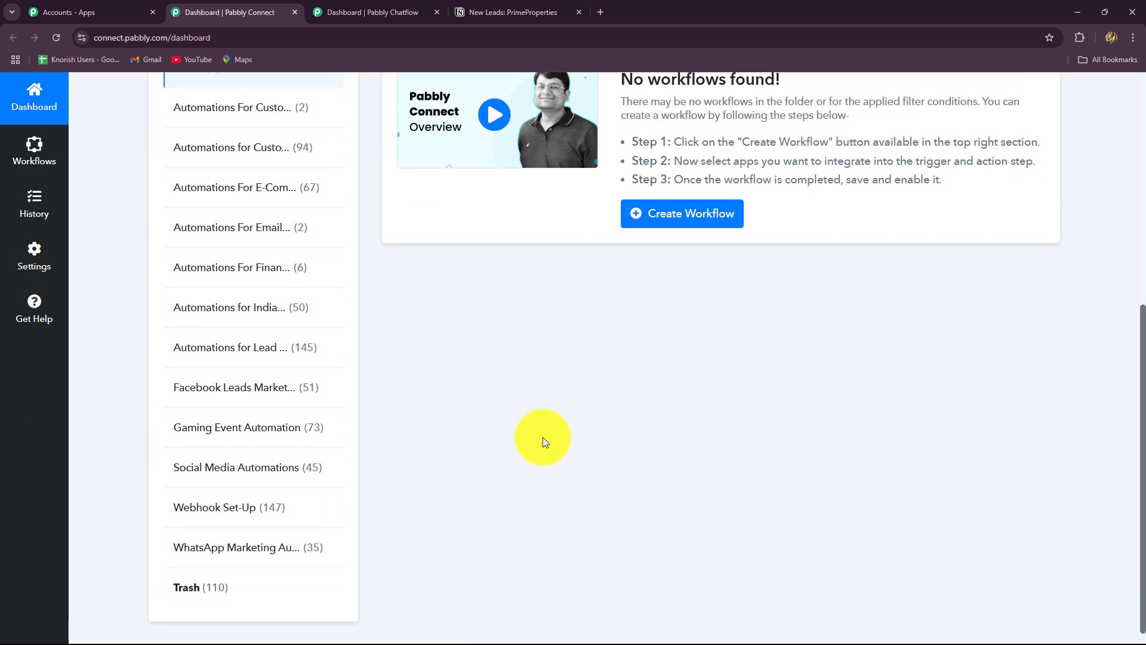
{"action": "scroll", "coordinate": [542, 441], "scroll_direction": "up", "scroll_amount": 4}
{"action": "scroll", "coordinate": [543, 440], "scroll_direction": "down", "scroll_amount": 2}
{"action": "scroll", "coordinate": [543, 433], "scroll_direction": "up", "scroll_amount": 4}
{"action": "scroll", "coordinate": [542, 429], "scroll_direction": "down", "scroll_amount": 5}
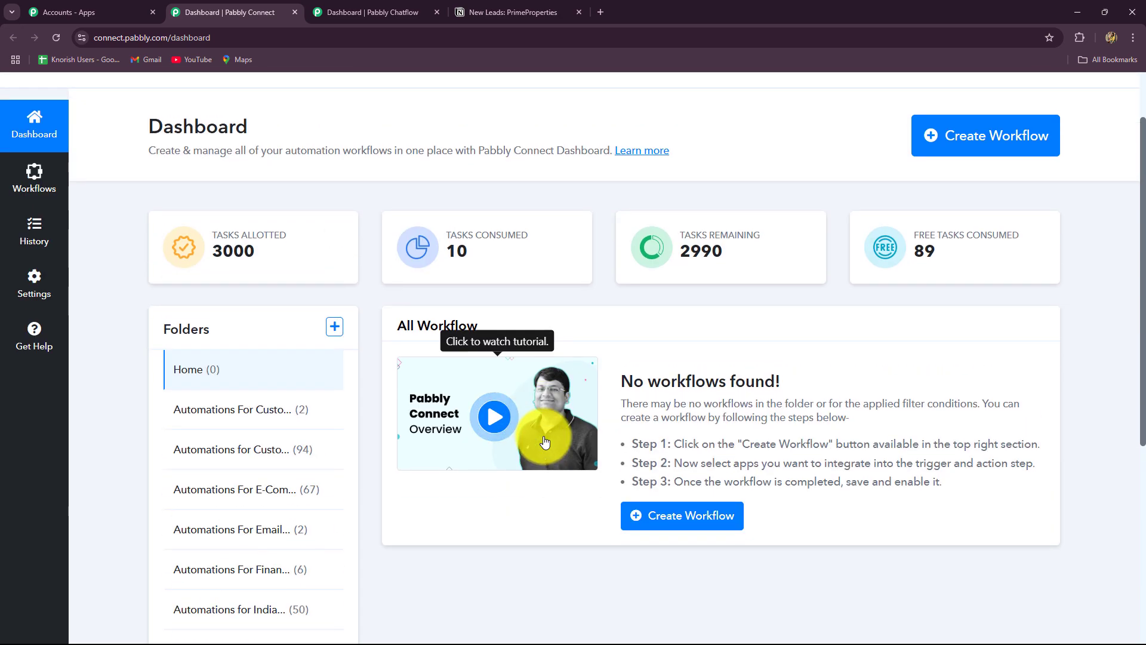
{"action": "scroll", "coordinate": [597, 514], "scroll_direction": "up", "scroll_amount": 5}
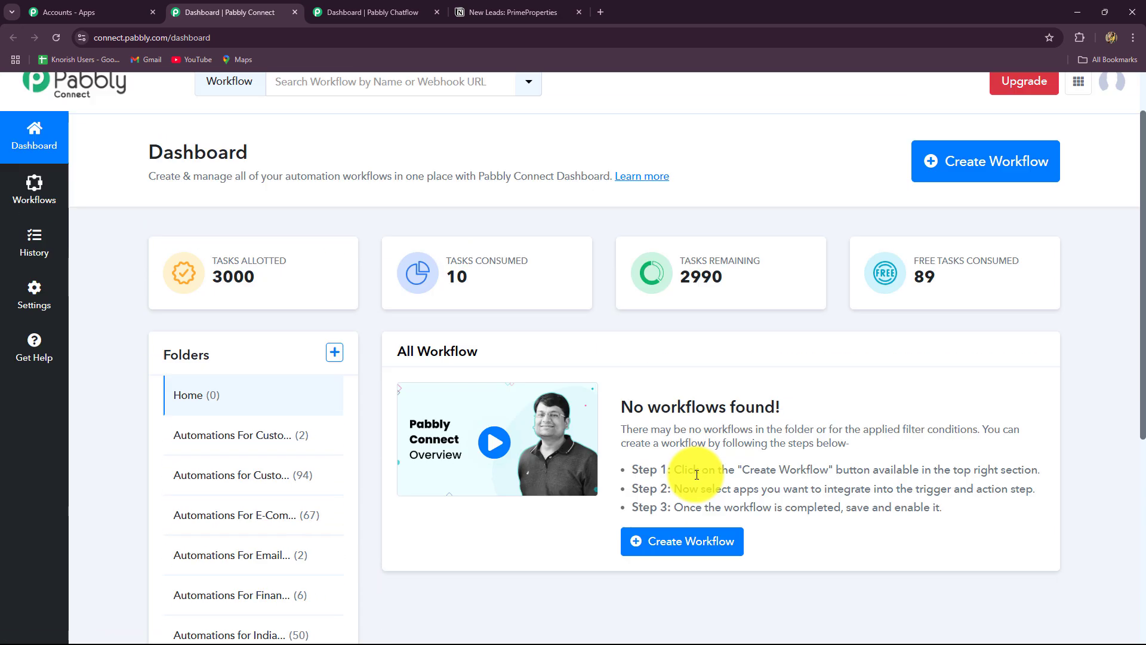
Start a new workflow named "Send WhatsApp Message from Notion using Pabbly Chatflow Automatically"
{"action": "left_click", "coordinate": [1018, 160]}
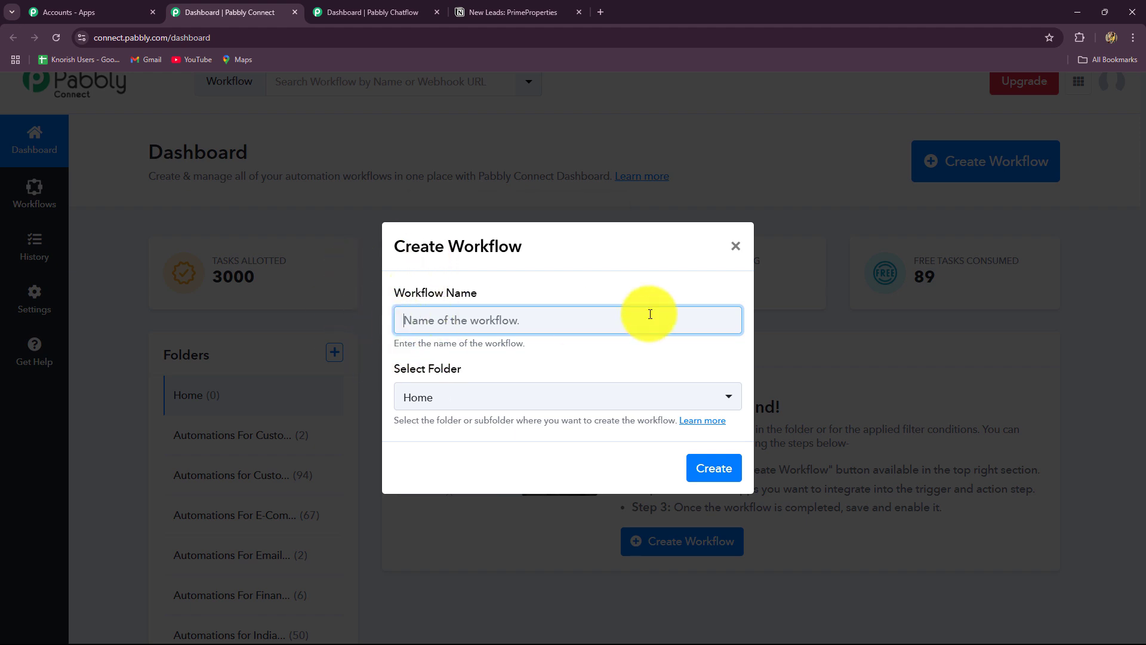
{"action": "key", "text": "ctrl+v"}
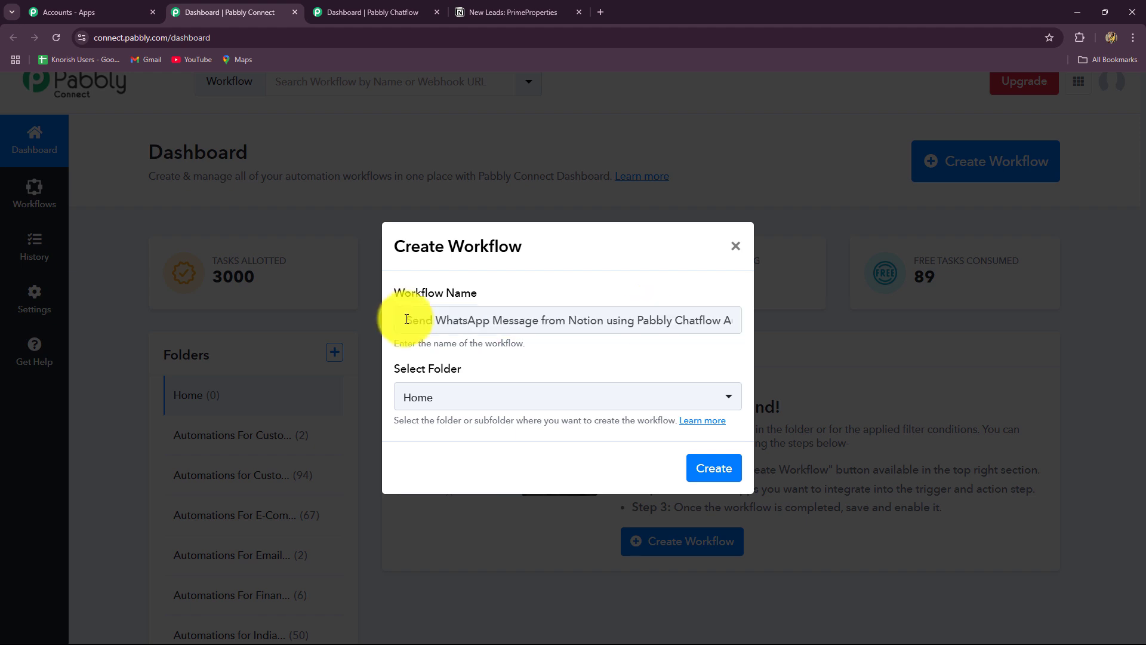
{"action": "left_click_drag", "start_coordinate": [410, 320], "coordinate": [579, 345]}
{"action": "left_click_drag", "start_coordinate": [675, 357], "coordinate": [765, 364]}
{"action": "left_click", "coordinate": [623, 299]}
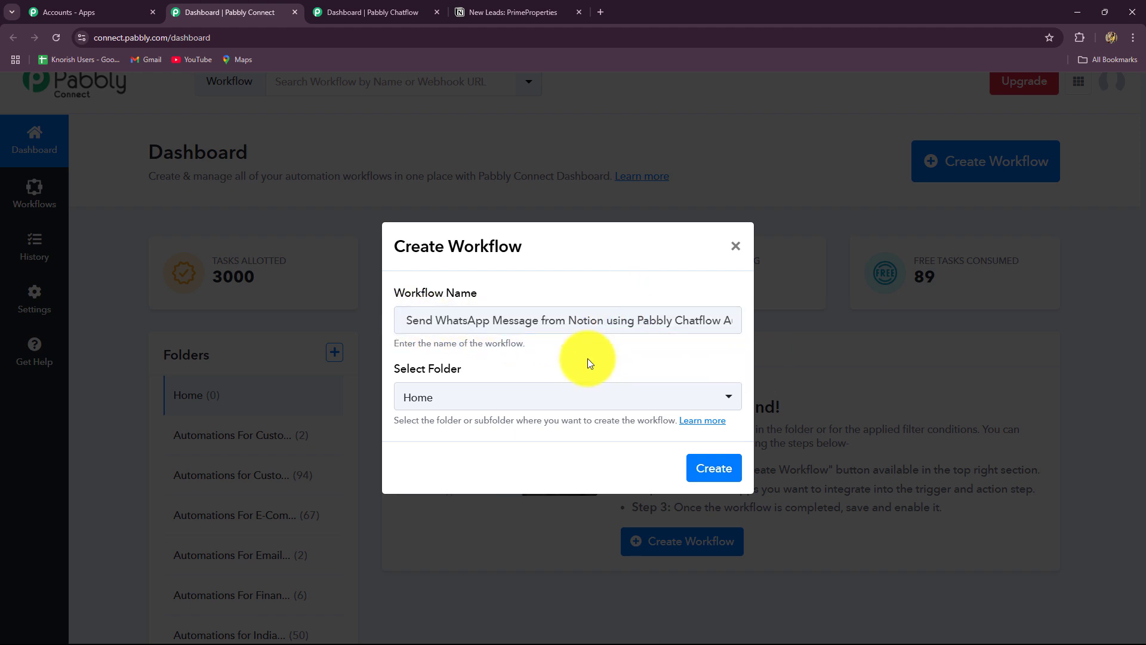
Assign the new workflow to the WhatsApp Marketing Automations folder and create it
{"action": "left_click", "coordinate": [520, 403]}
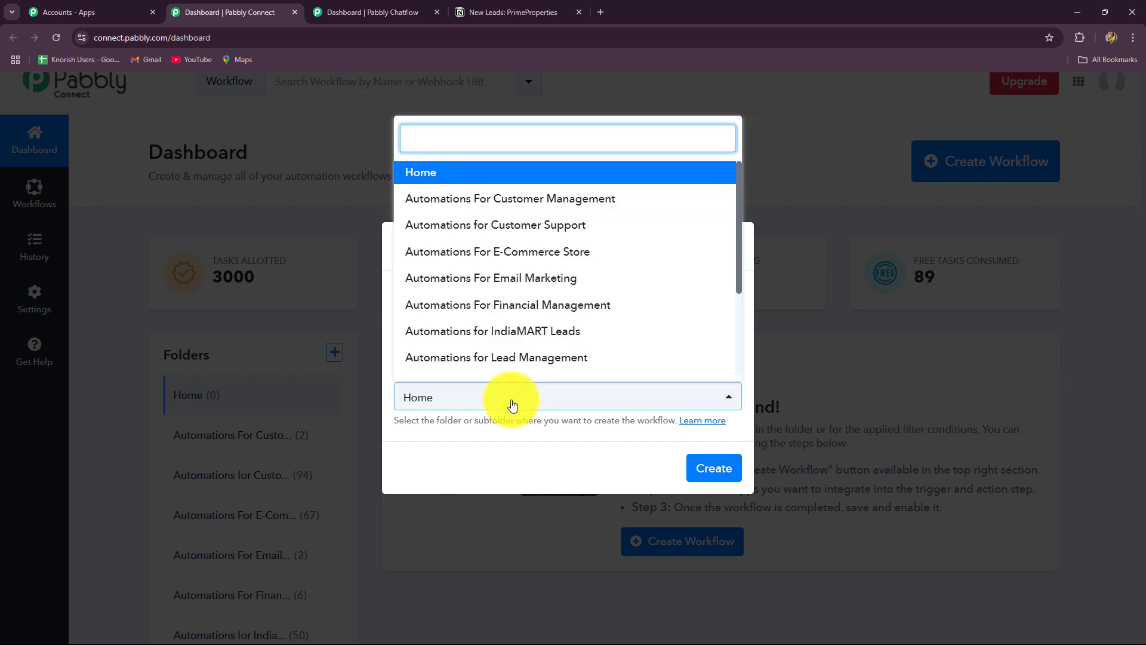
{"action": "left_click", "coordinate": [512, 404]}
{"action": "left_click_drag", "start_coordinate": [409, 317], "coordinate": [817, 323]}
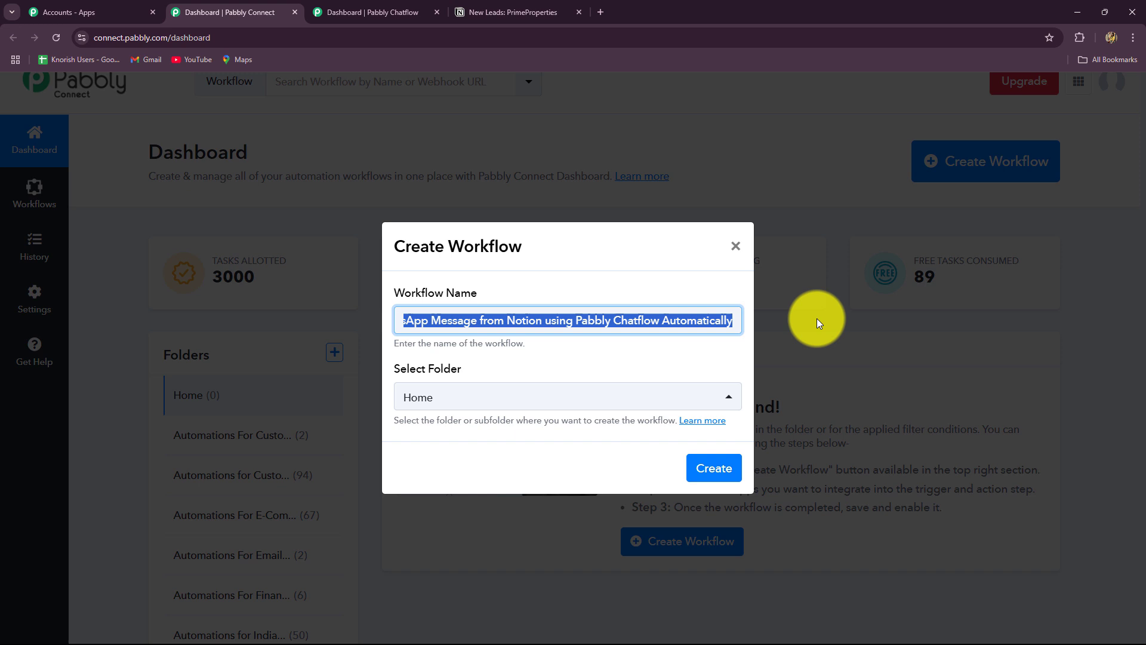
{"action": "left_click", "coordinate": [504, 394]}
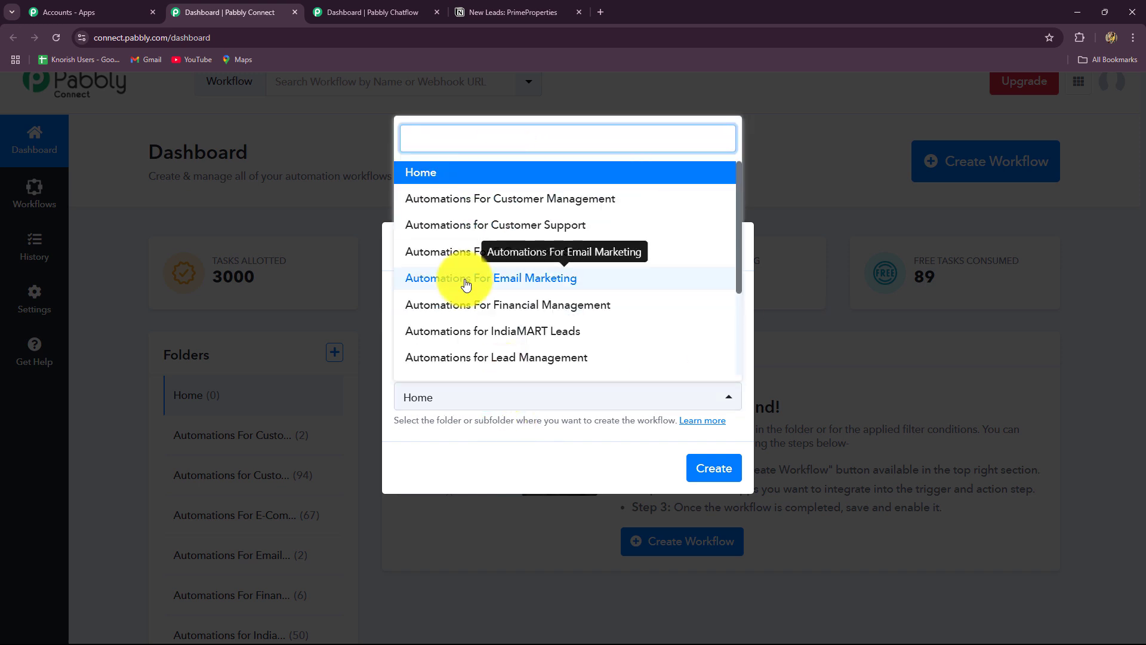
{"action": "scroll", "coordinate": [461, 279], "scroll_direction": "down", "scroll_amount": 3}
{"action": "scroll", "coordinate": [464, 283], "scroll_direction": "up", "scroll_amount": 3}
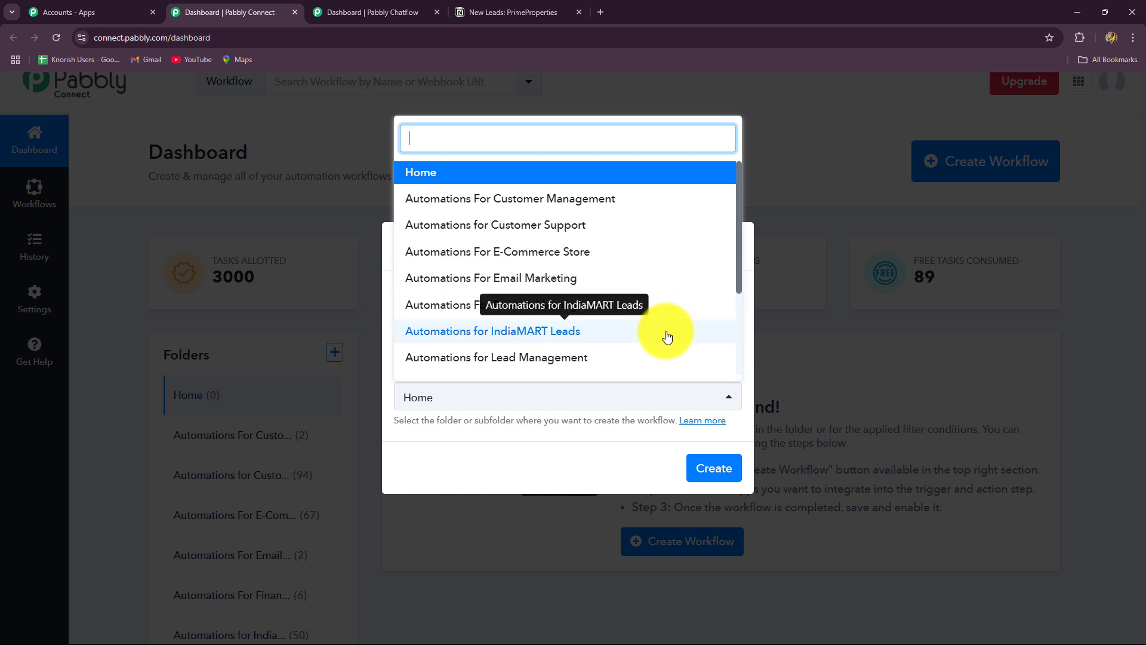
{"action": "scroll", "coordinate": [668, 336], "scroll_direction": "down", "scroll_amount": 3}
{"action": "left_click", "coordinate": [421, 360]}
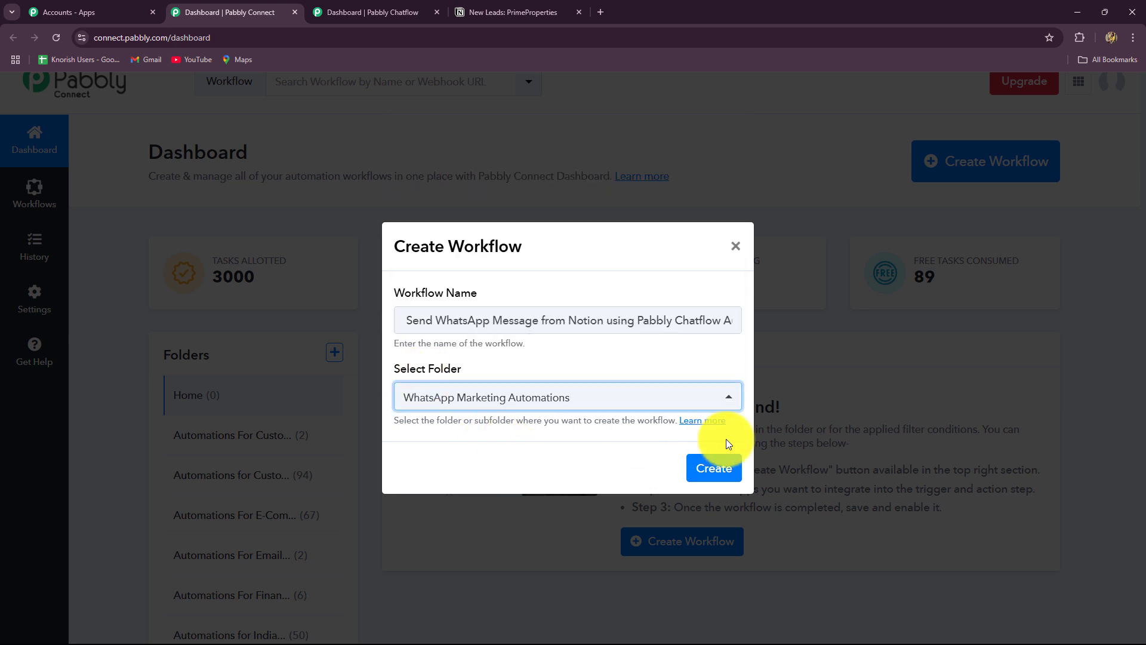
{"action": "left_click", "coordinate": [716, 469]}
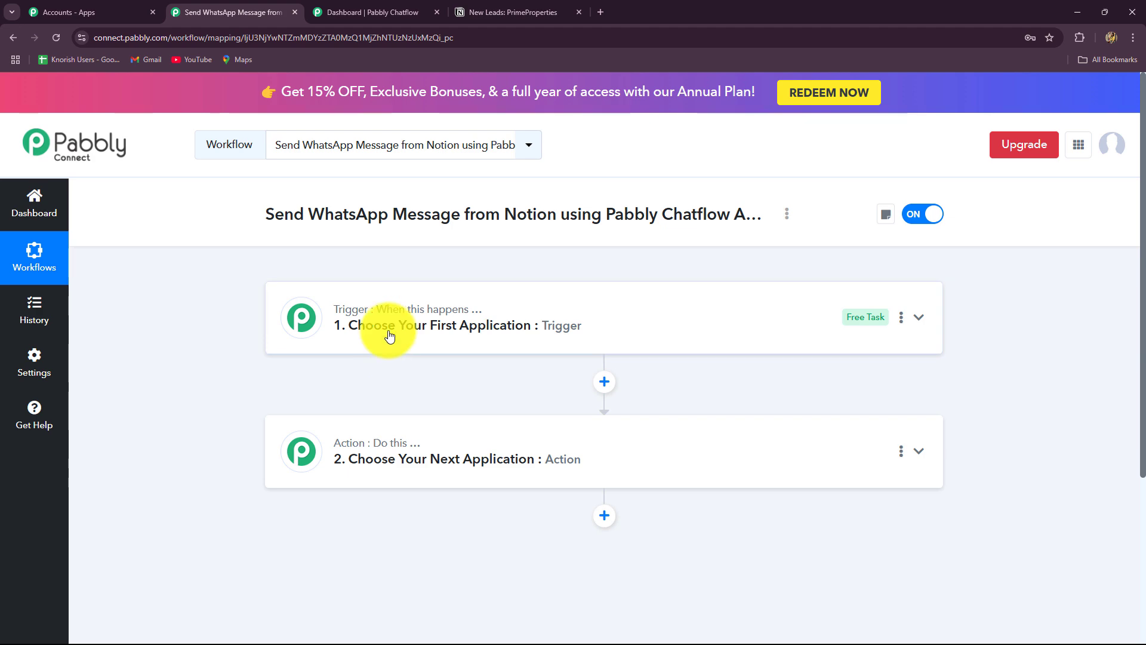
{"action": "left_click", "coordinate": [513, 12]}
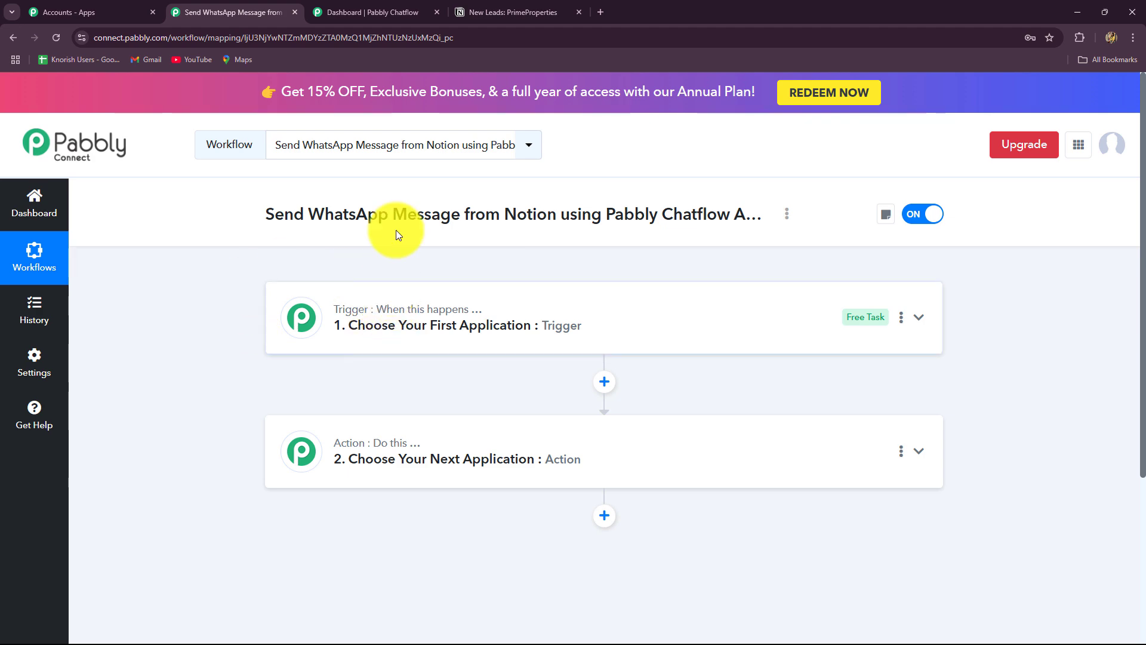
{"action": "left_click", "coordinate": [489, 12]}
{"action": "left_click", "coordinate": [207, 5]}
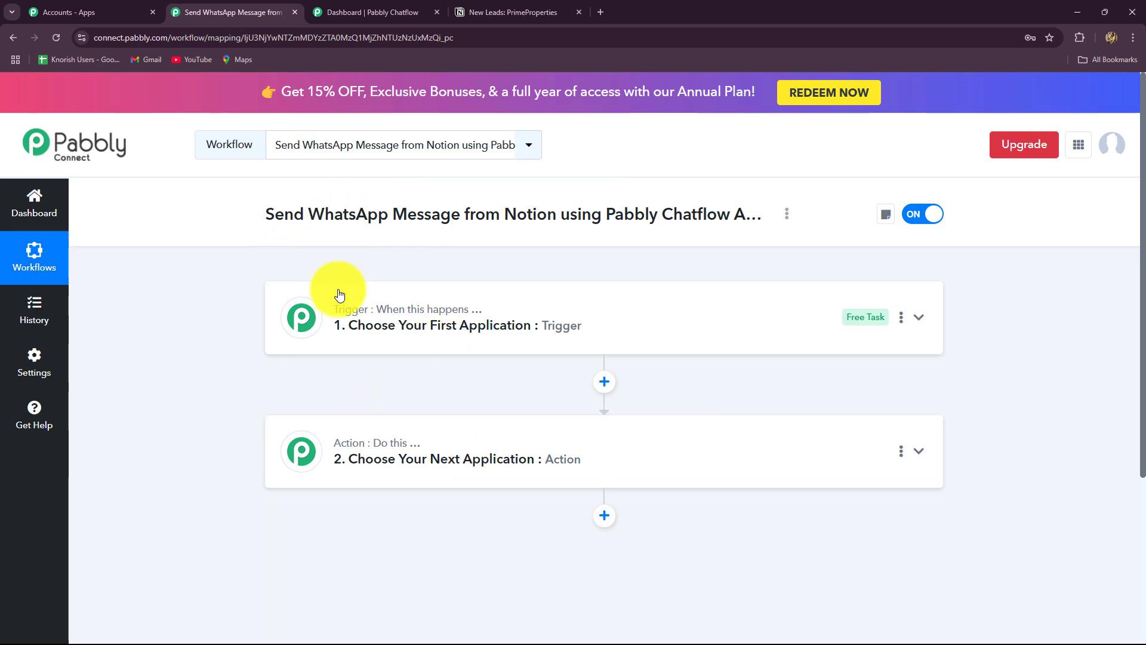
Choose Notion as the application for the workflow's trigger
{"action": "left_click", "coordinate": [340, 309]}
{"action": "scroll", "coordinate": [200, 392], "scroll_direction": "down", "scroll_amount": 3}
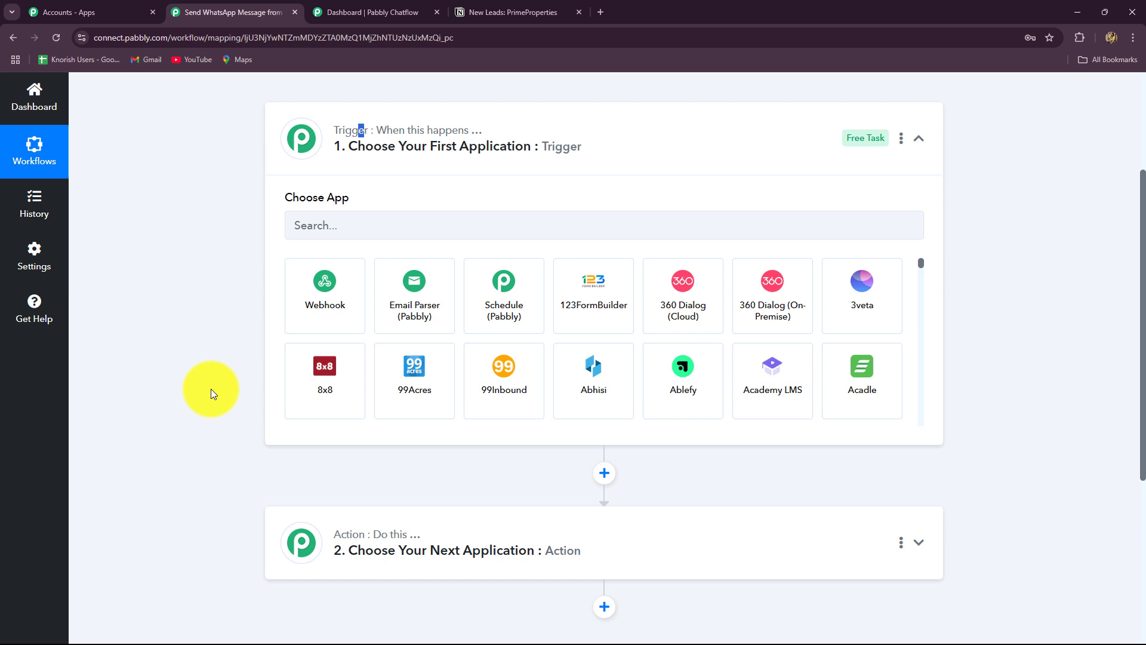
{"action": "left_click", "coordinate": [317, 230]}
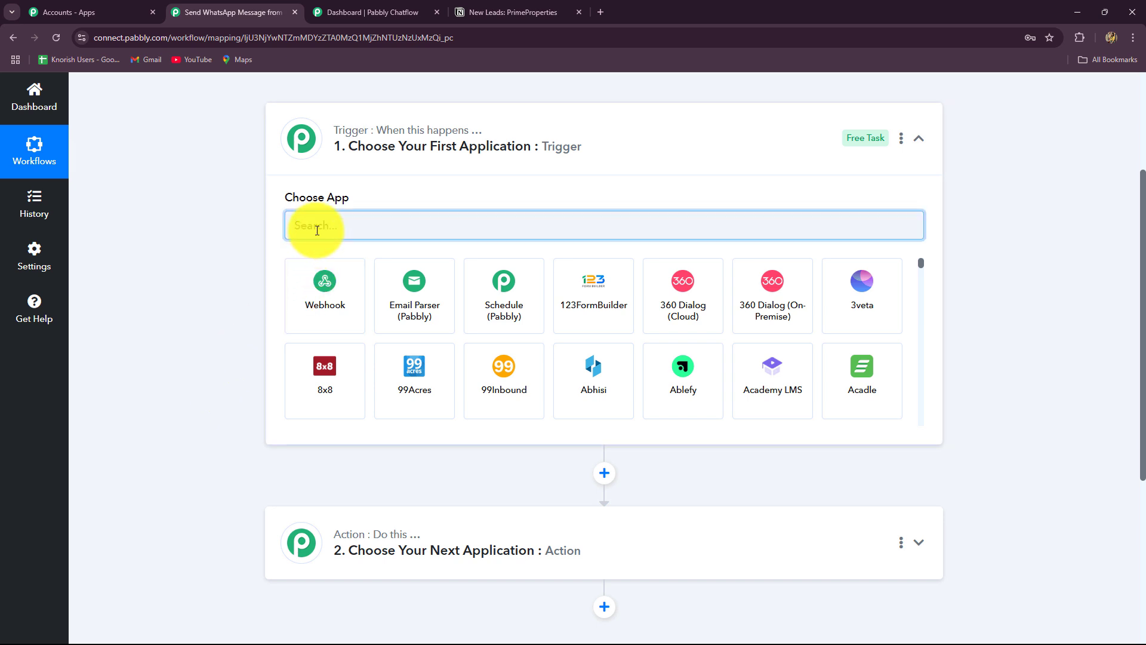
{"action": "type", "text": "Notion"}
{"action": "left_click", "coordinate": [330, 297]}
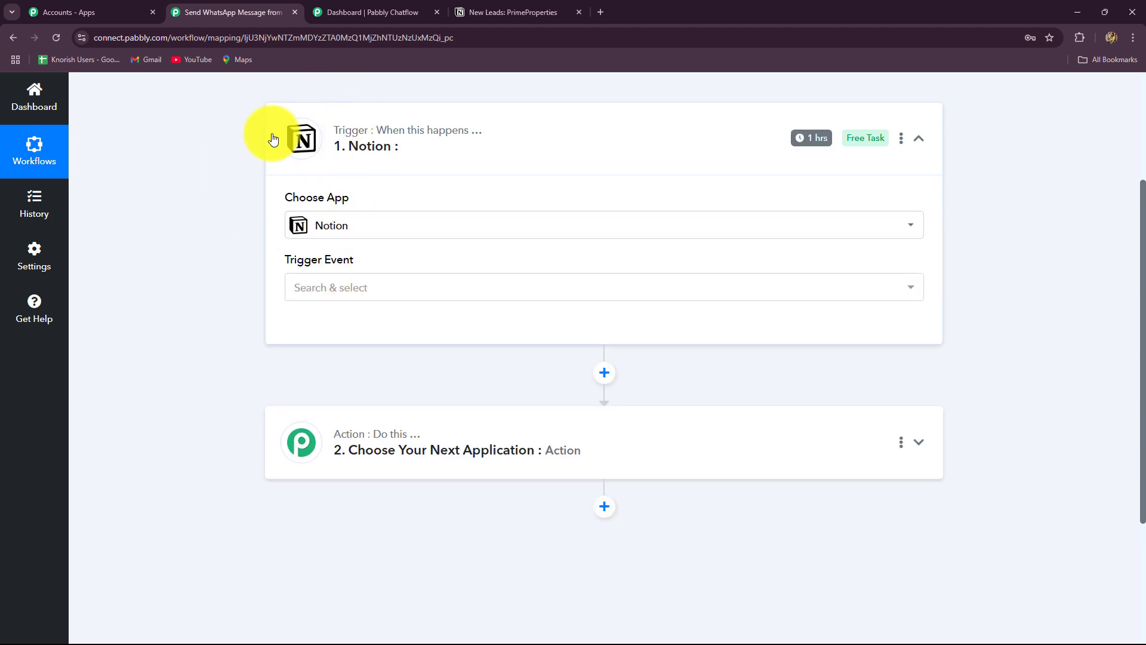
Check the New Leads: PrimeProperties table in Notion and set the trigger event to New Database Item
{"action": "left_click", "coordinate": [493, 12]}
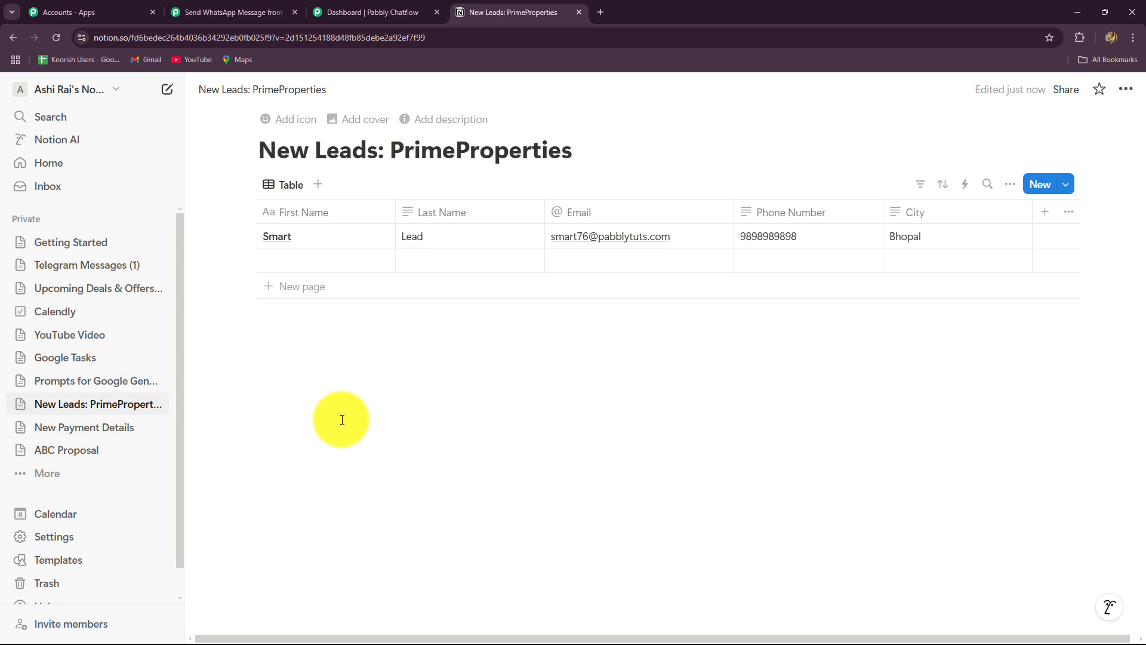
{"action": "left_click", "coordinate": [230, 12]}
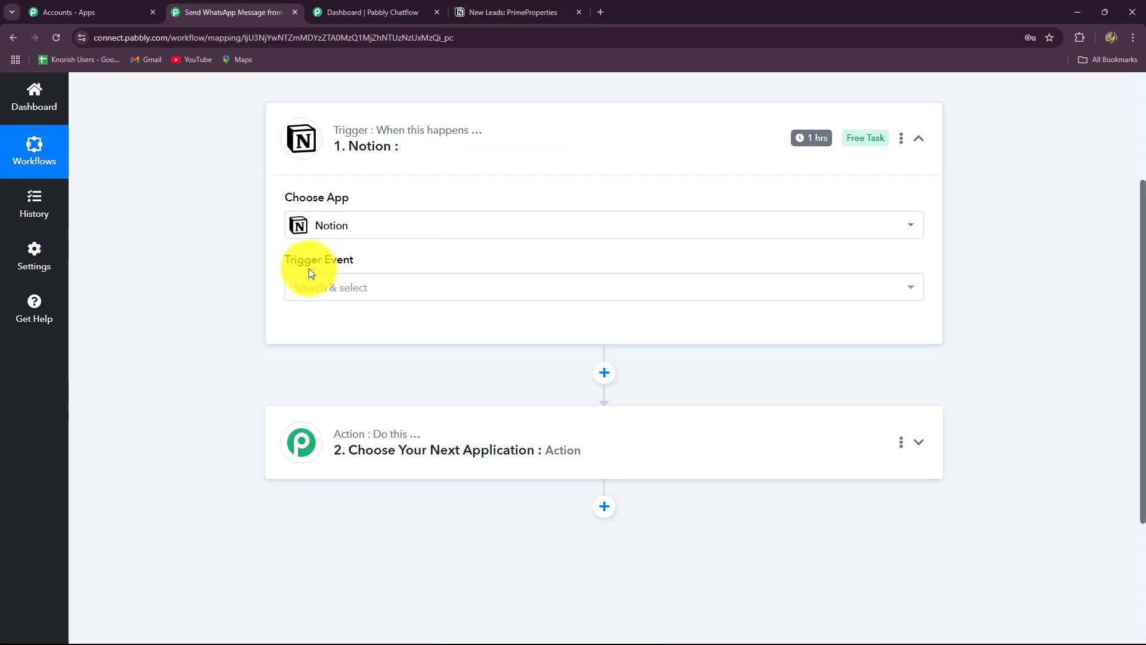
{"action": "left_click", "coordinate": [308, 293]}
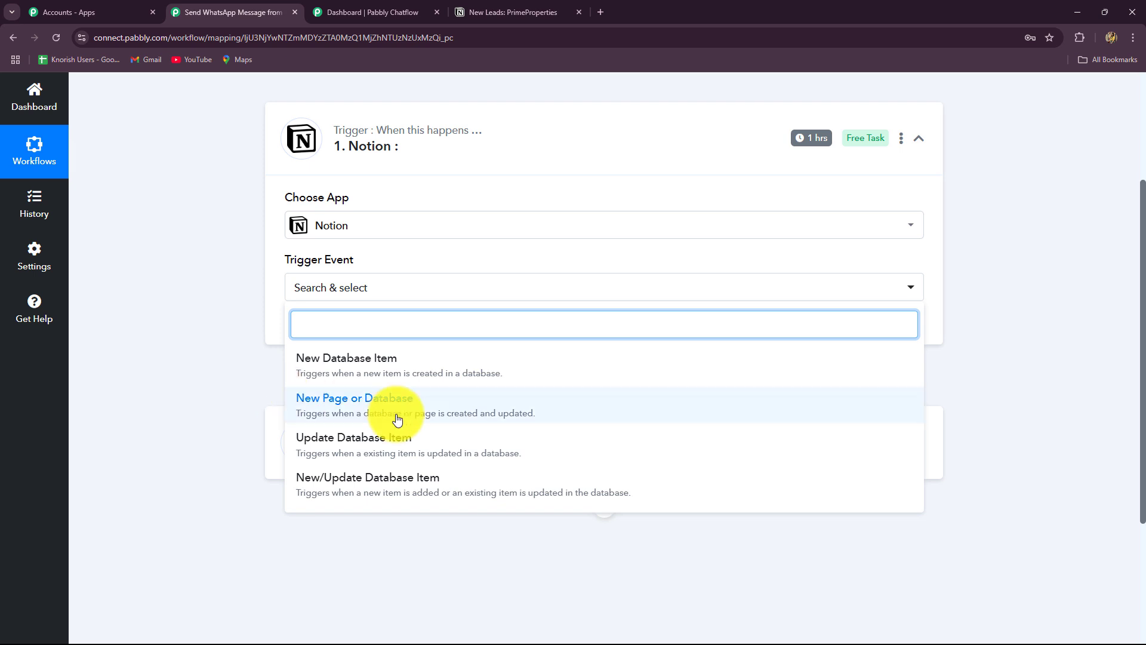
{"action": "left_click", "coordinate": [317, 374]}
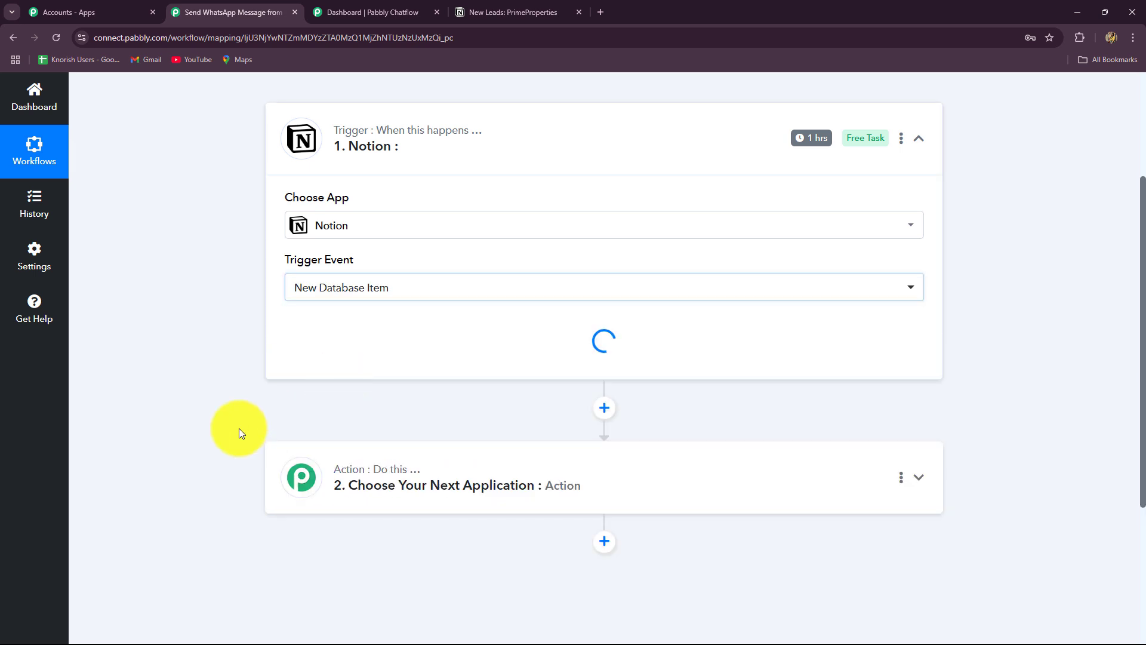
{"action": "left_click", "coordinate": [507, 12]}
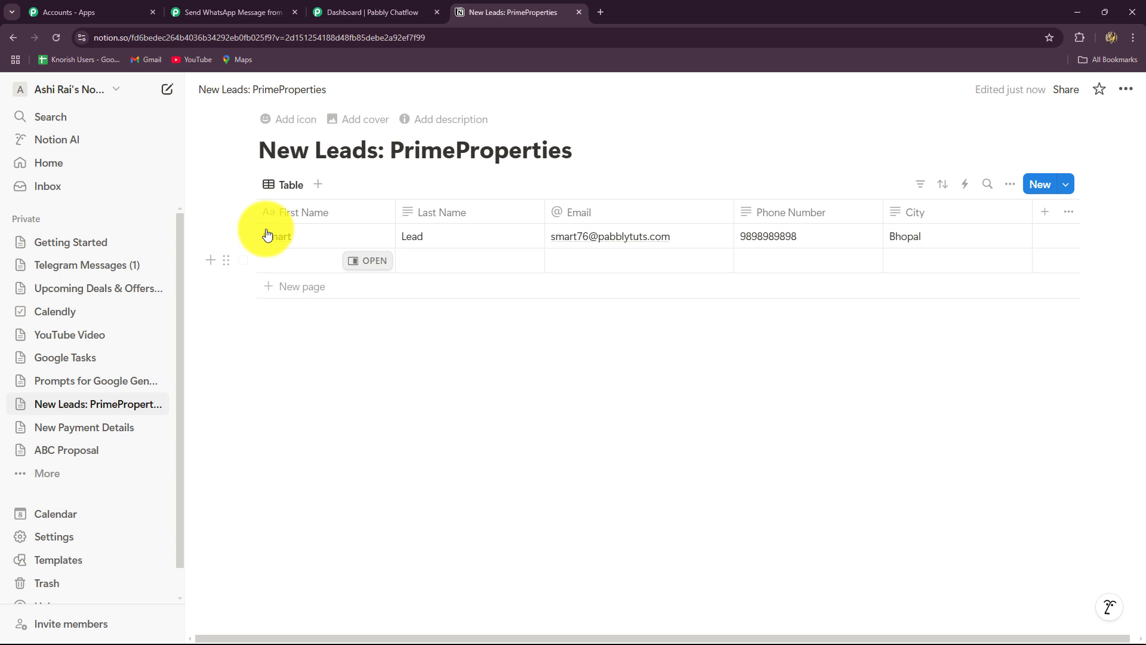
{"action": "left_click", "coordinate": [235, 10]}
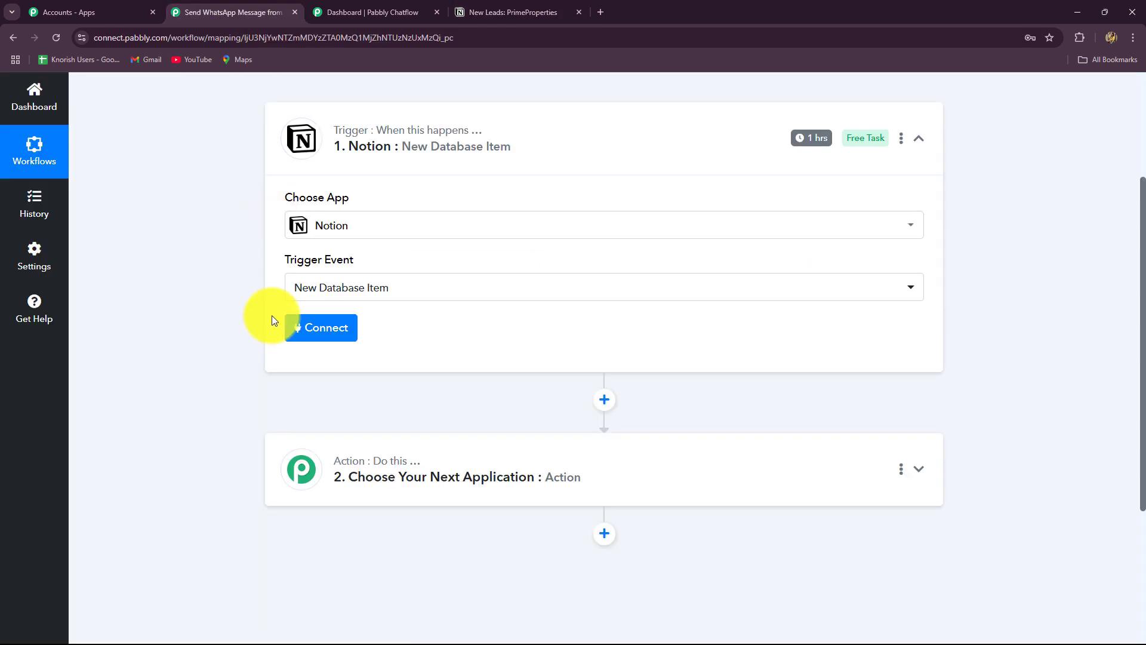
Add a new Notion connection for the trigger and start its authorization
{"action": "left_click", "coordinate": [304, 330]}
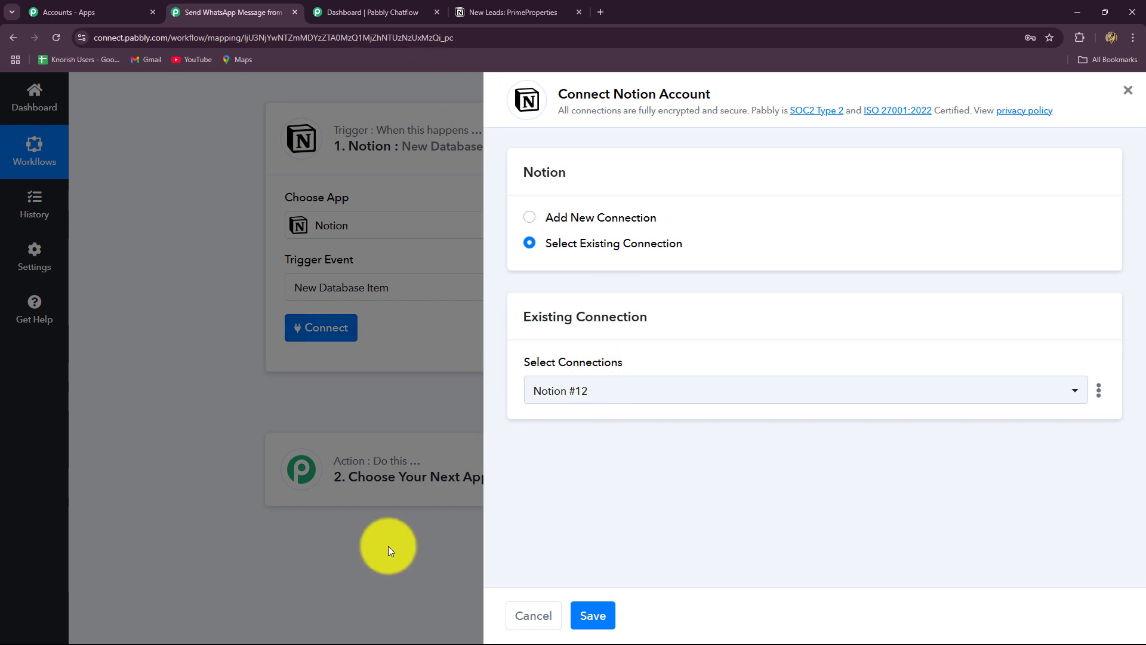
{"action": "left_click", "coordinate": [463, 12]}
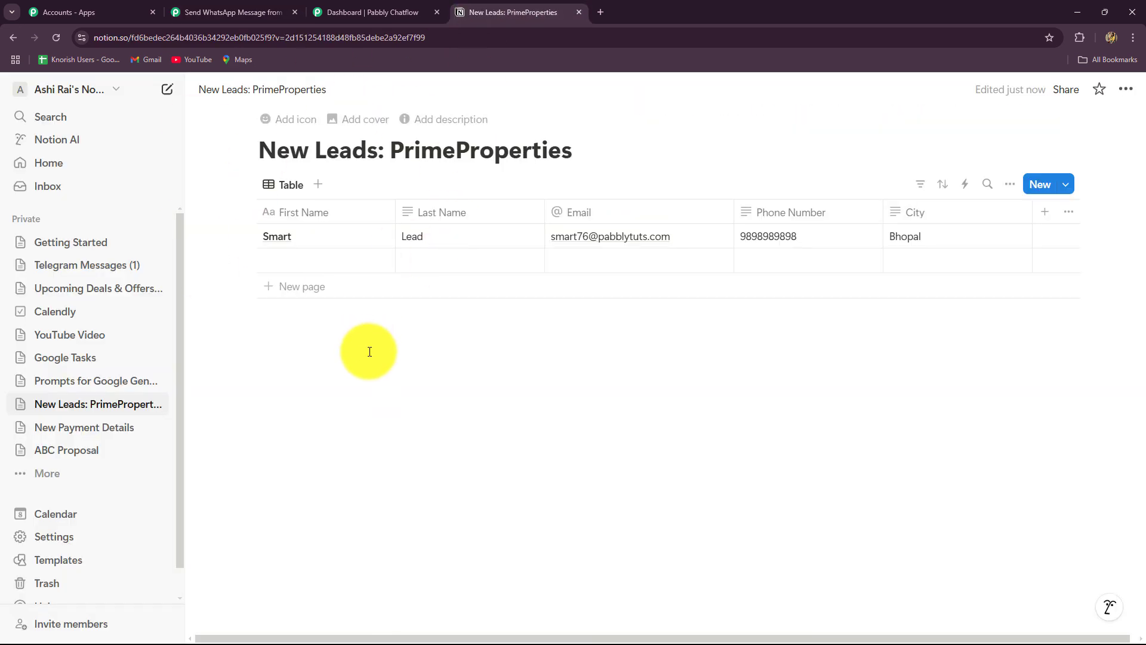
{"action": "left_click", "coordinate": [262, 12]}
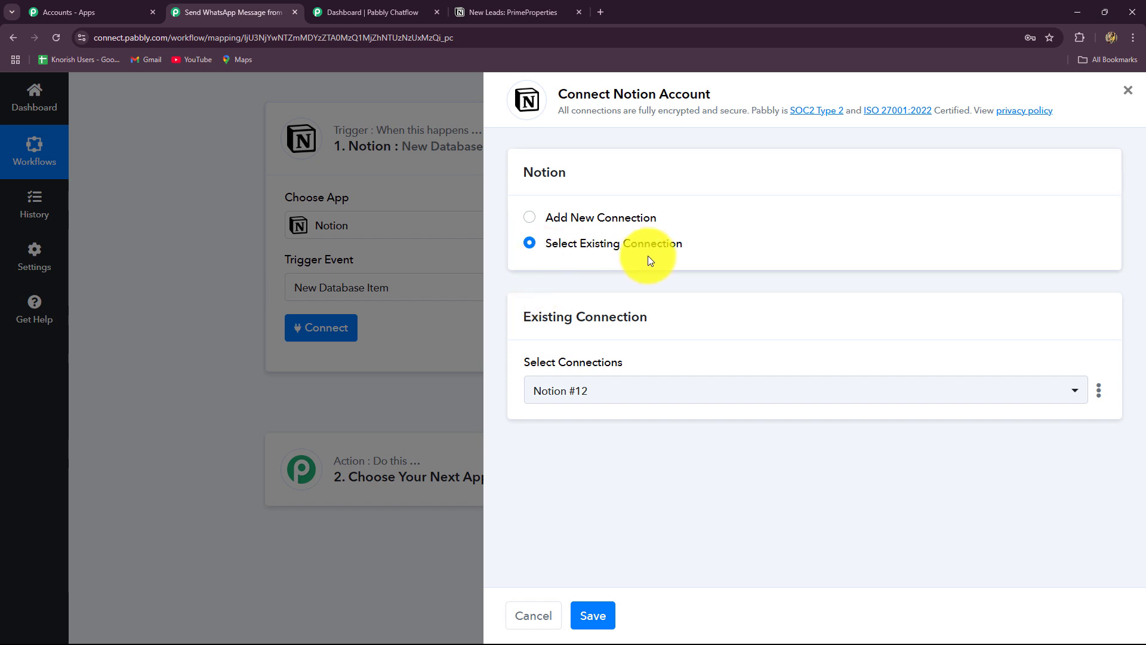
{"action": "left_click", "coordinate": [530, 219]}
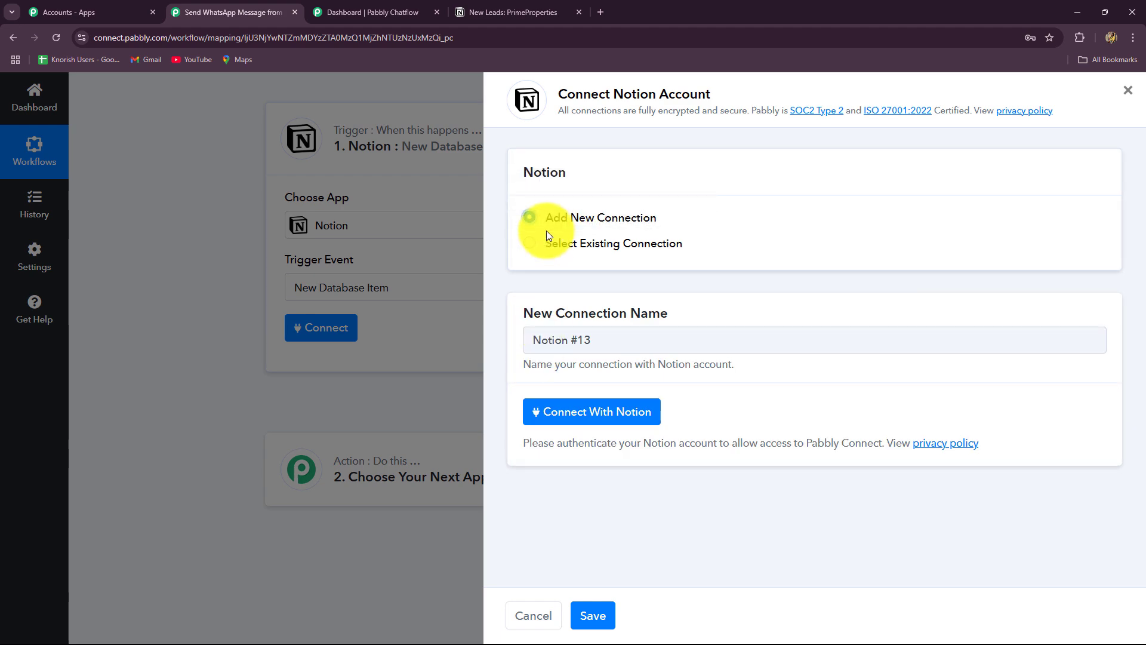
{"action": "left_click", "coordinate": [570, 411]}
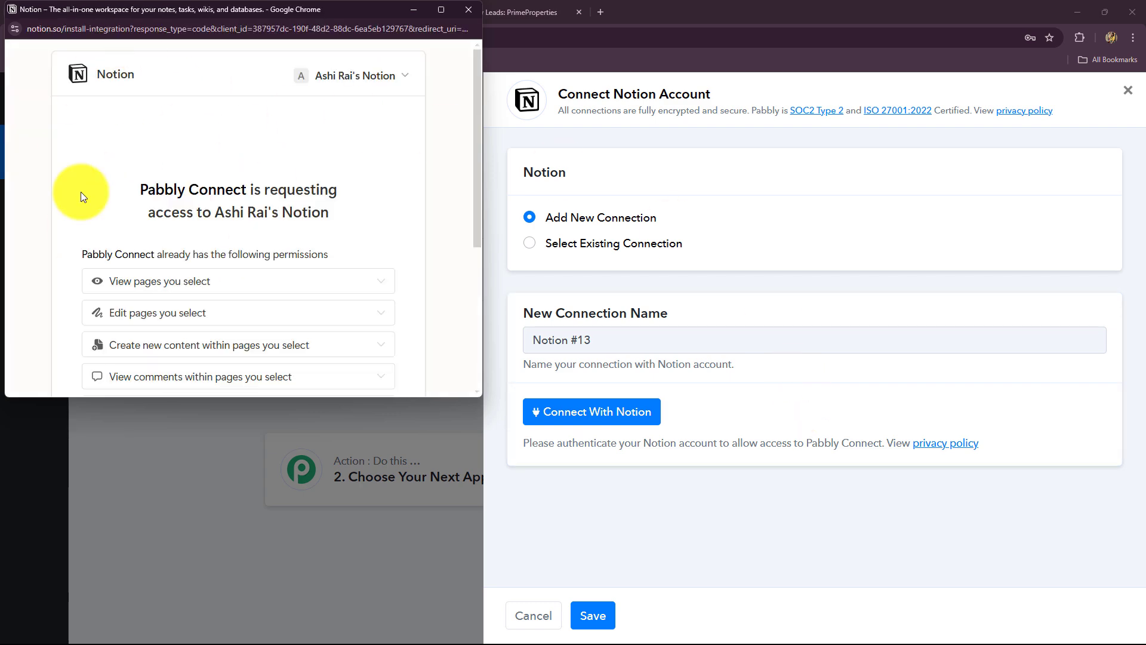
Review the requested permissions and allow Pabbly Connect access to all pages of the Notion workspace
{"action": "scroll", "coordinate": [123, 216], "scroll_direction": "down", "scroll_amount": 4}
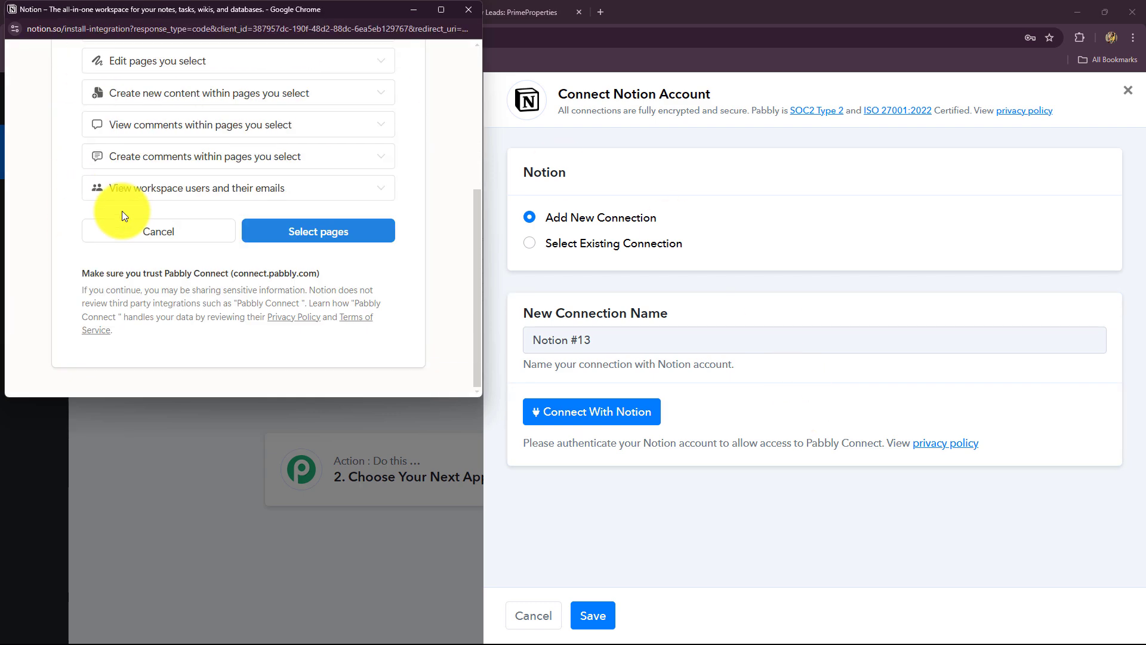
{"action": "scroll", "coordinate": [121, 197], "scroll_direction": "up", "scroll_amount": 4}
{"action": "scroll", "coordinate": [204, 174], "scroll_direction": "down", "scroll_amount": 5}
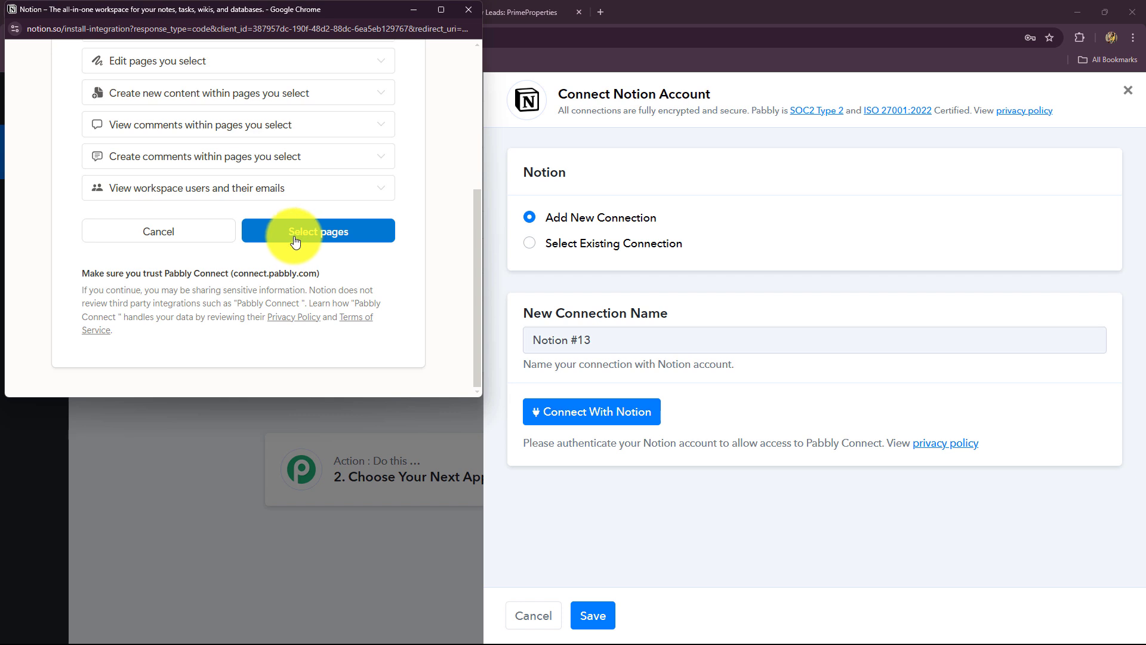
{"action": "left_click", "coordinate": [294, 236]}
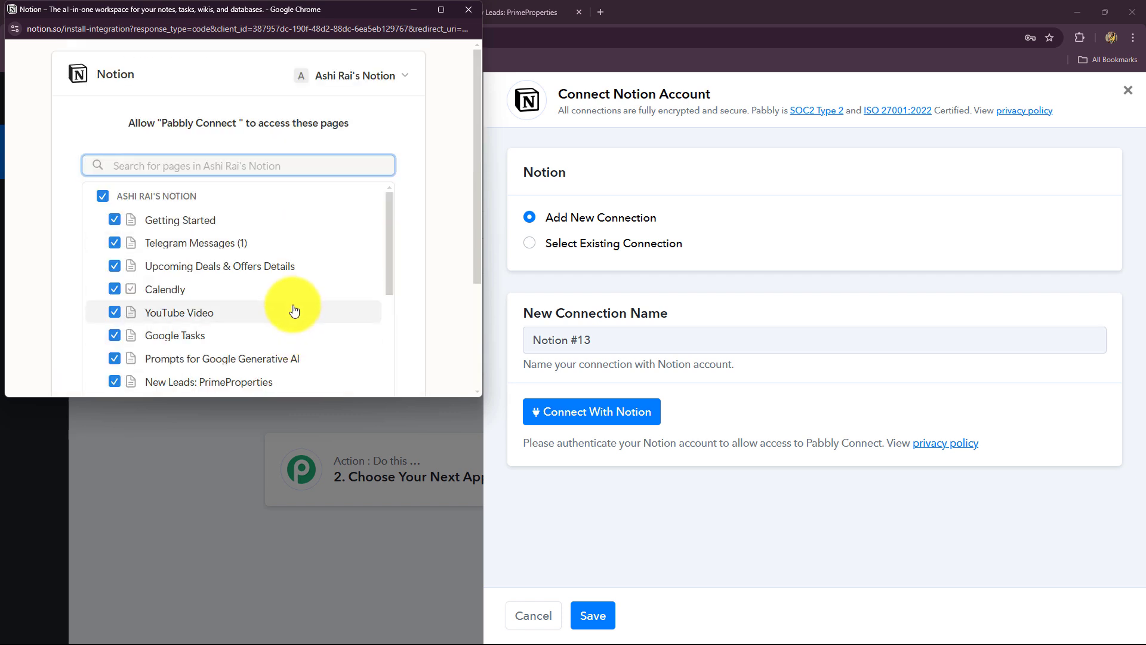
{"action": "scroll", "coordinate": [414, 251], "scroll_direction": "down", "scroll_amount": 2}
{"action": "scroll", "coordinate": [412, 249], "scroll_direction": "up", "scroll_amount": 2}
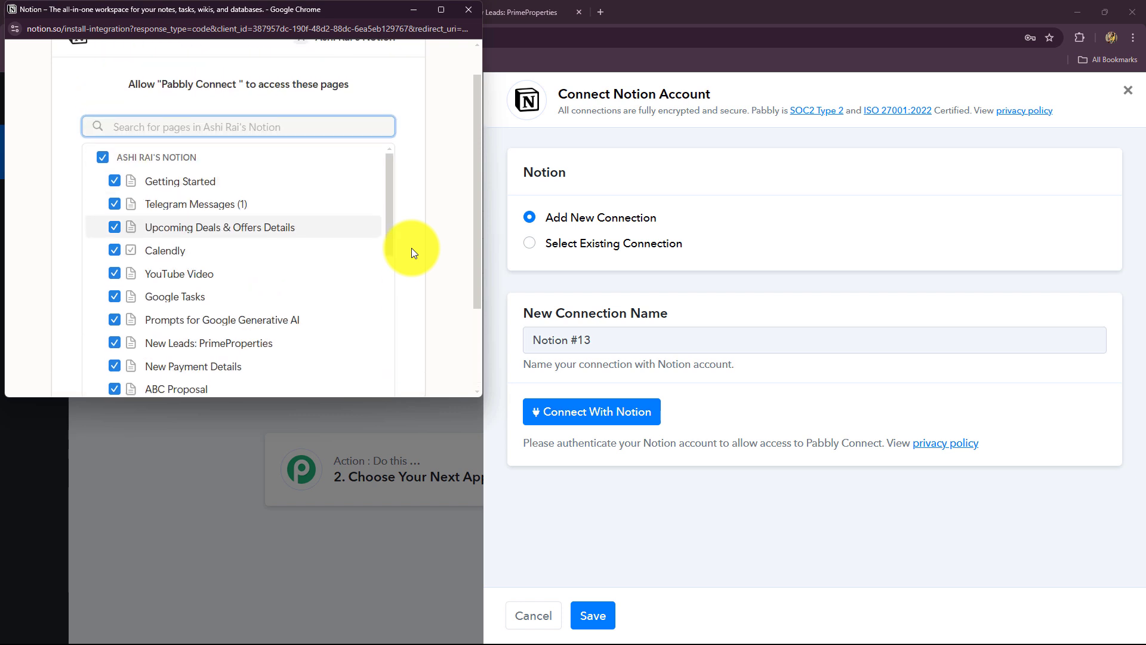
{"action": "scroll", "coordinate": [410, 248], "scroll_direction": "up", "scroll_amount": 1}
{"action": "scroll", "coordinate": [69, 227], "scroll_direction": "down", "scroll_amount": 3}
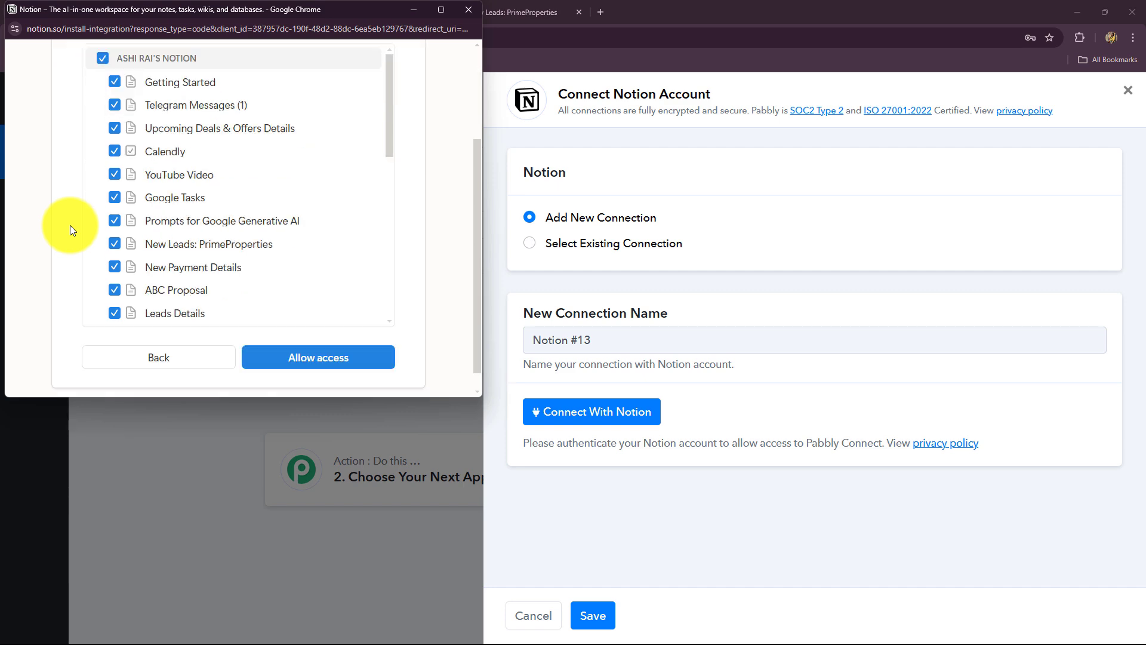
{"action": "scroll", "coordinate": [70, 224], "scroll_direction": "down", "scroll_amount": 1}
{"action": "left_click", "coordinate": [309, 328]}
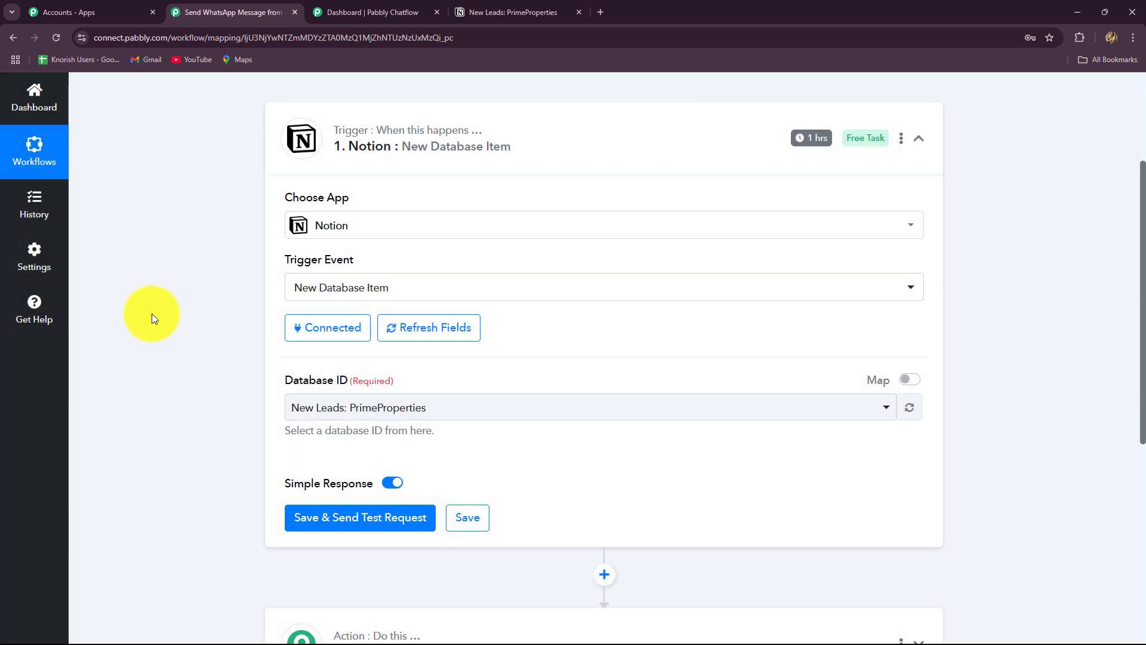
Compare the trigger's Database ID with the title of the Notion leads table and look over the available databases
{"action": "scroll", "coordinate": [155, 310], "scroll_direction": "down", "scroll_amount": 4}
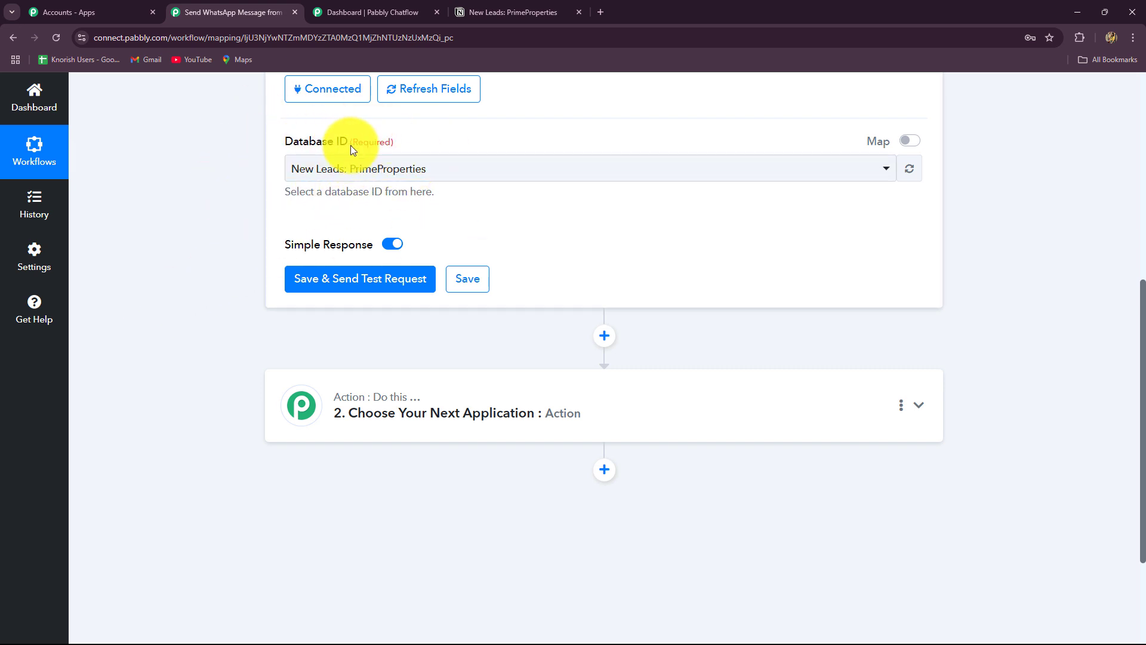
{"action": "left_click", "coordinate": [479, 13]}
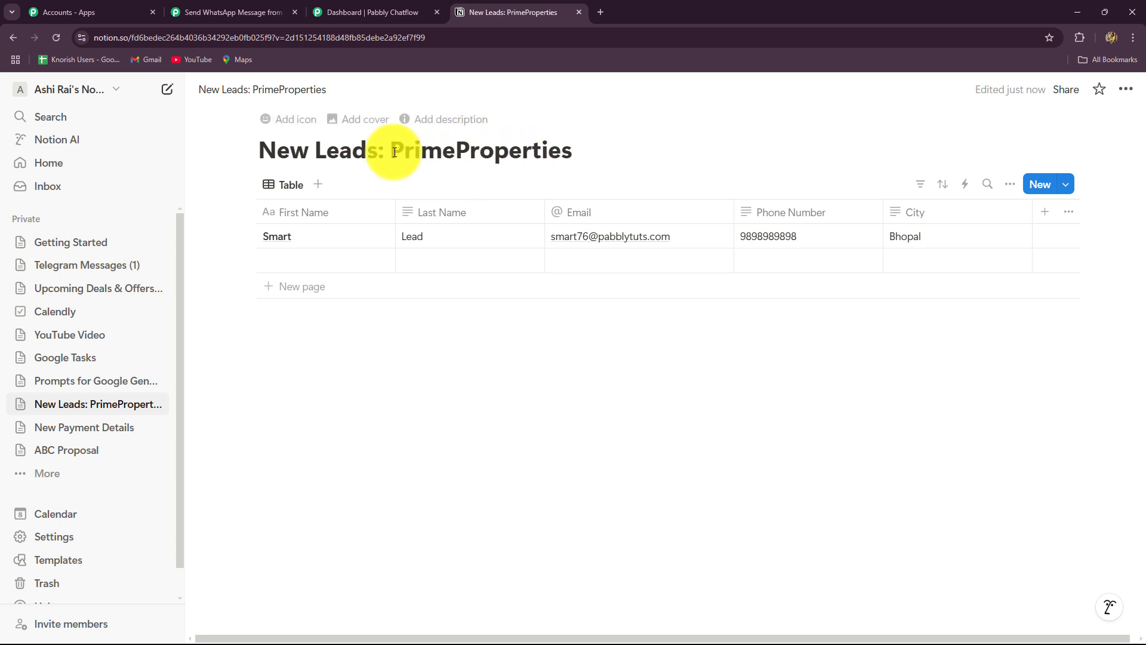
{"action": "left_click_drag", "start_coordinate": [395, 152], "coordinate": [601, 153]}
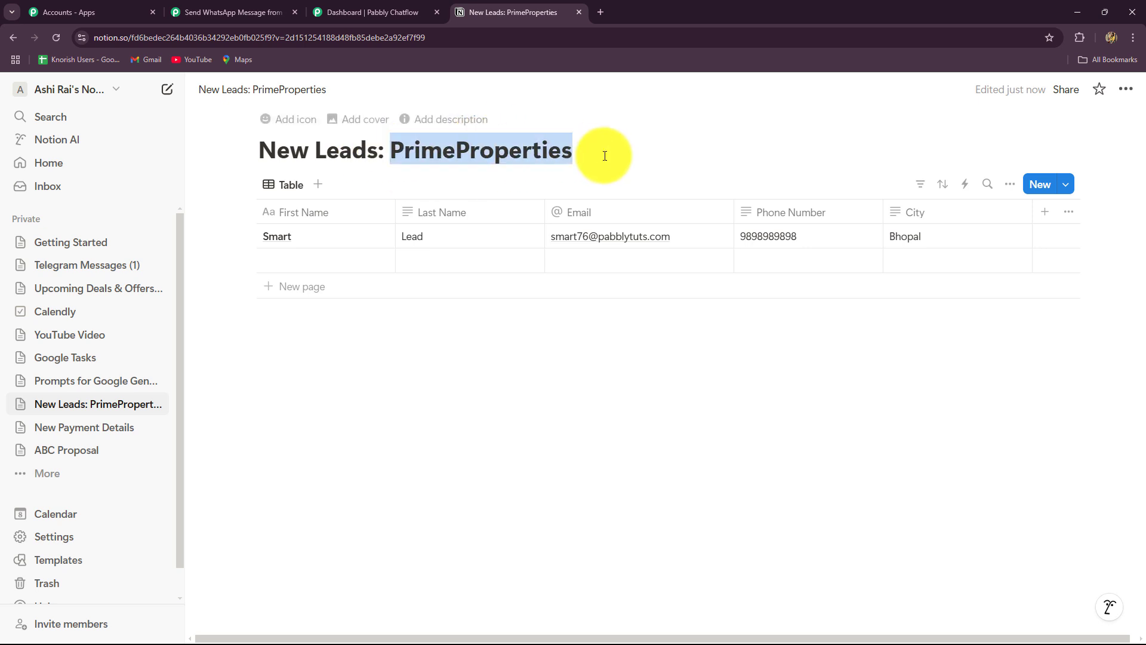
{"action": "left_click", "coordinate": [225, 16]}
{"action": "left_click", "coordinate": [430, 168]}
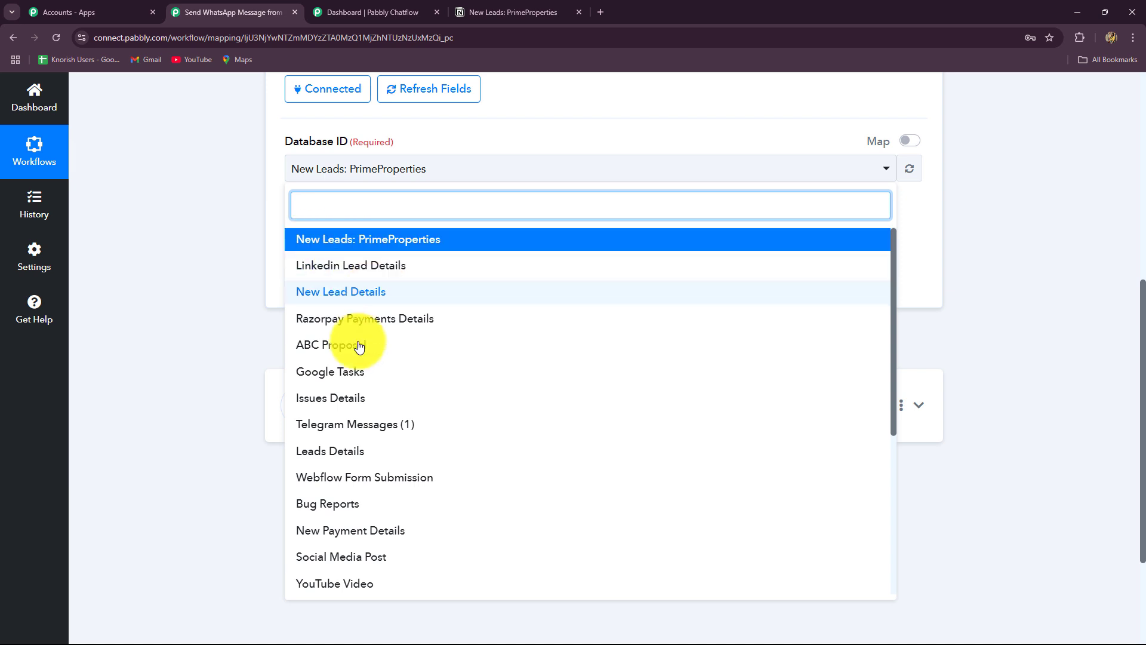
{"action": "left_click", "coordinate": [192, 236]}
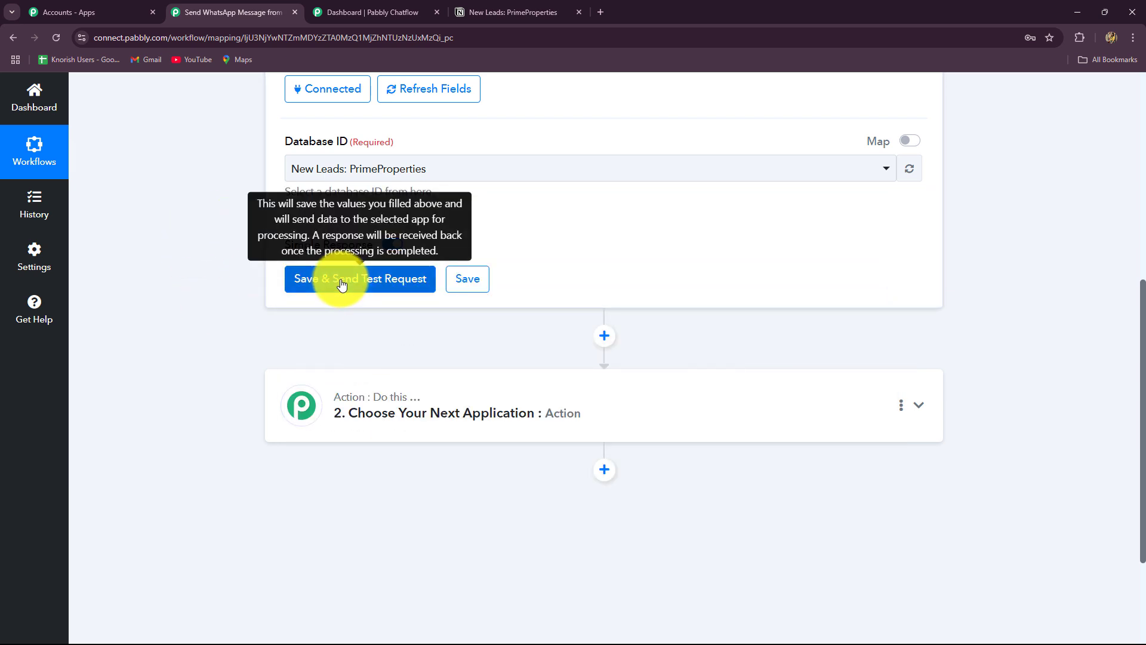
Check how often the Notion trigger looks for new data and revisit the leads table
{"action": "scroll", "coordinate": [521, 334], "scroll_direction": "up", "scroll_amount": 3}
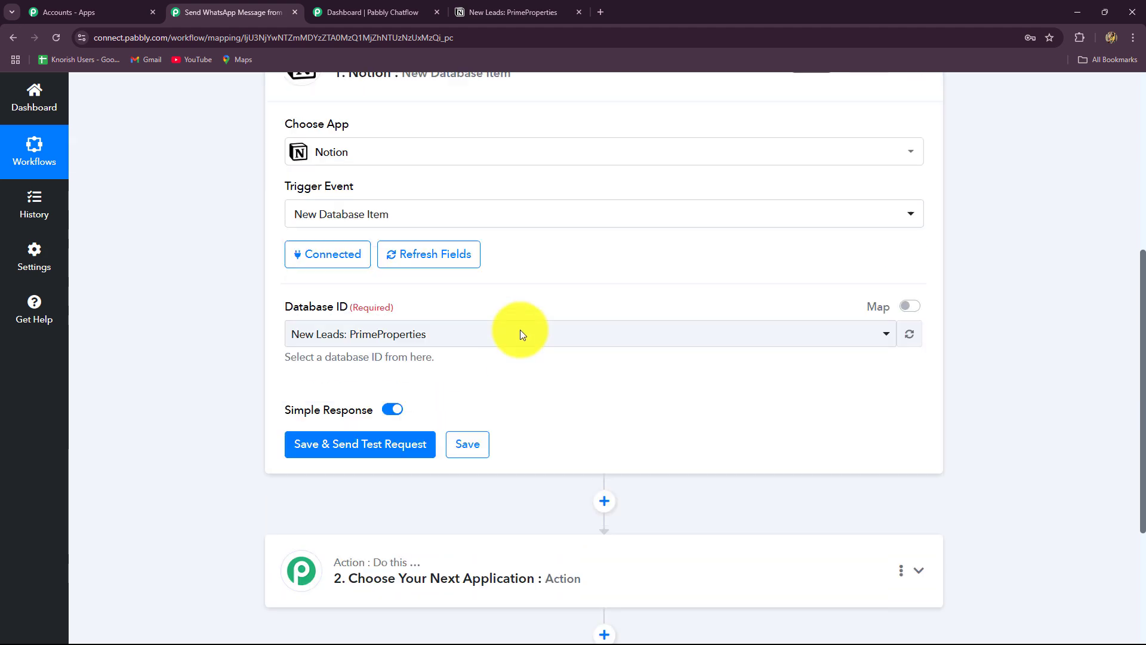
{"action": "scroll", "coordinate": [520, 329], "scroll_direction": "up", "scroll_amount": 3}
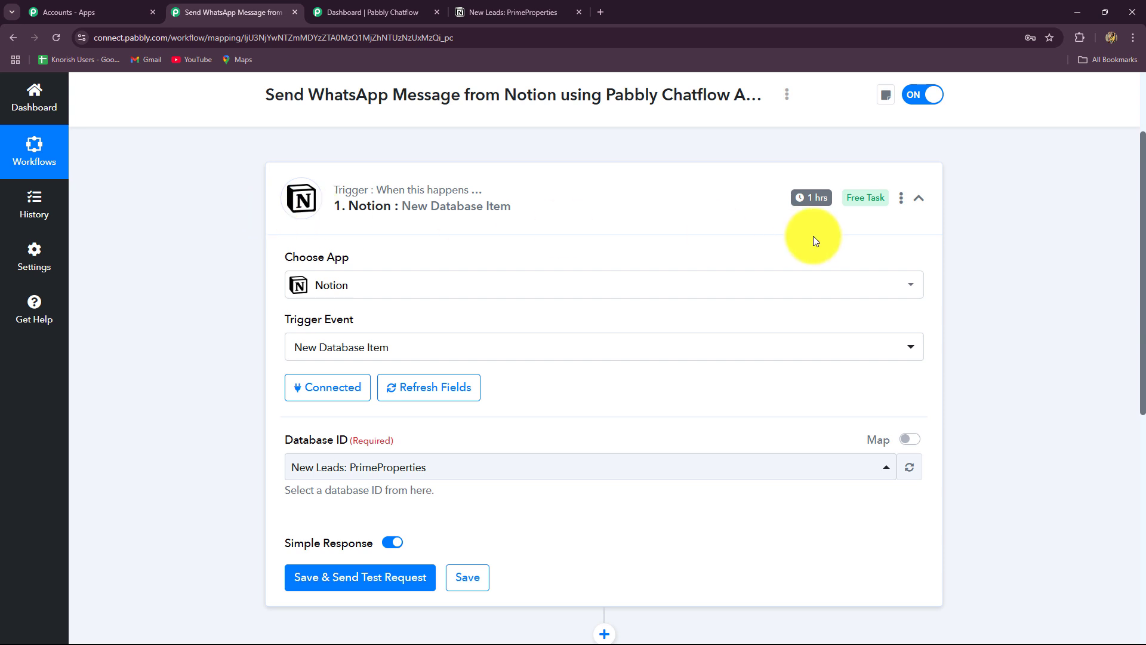
{"action": "mouse_move", "coordinate": [818, 203]}
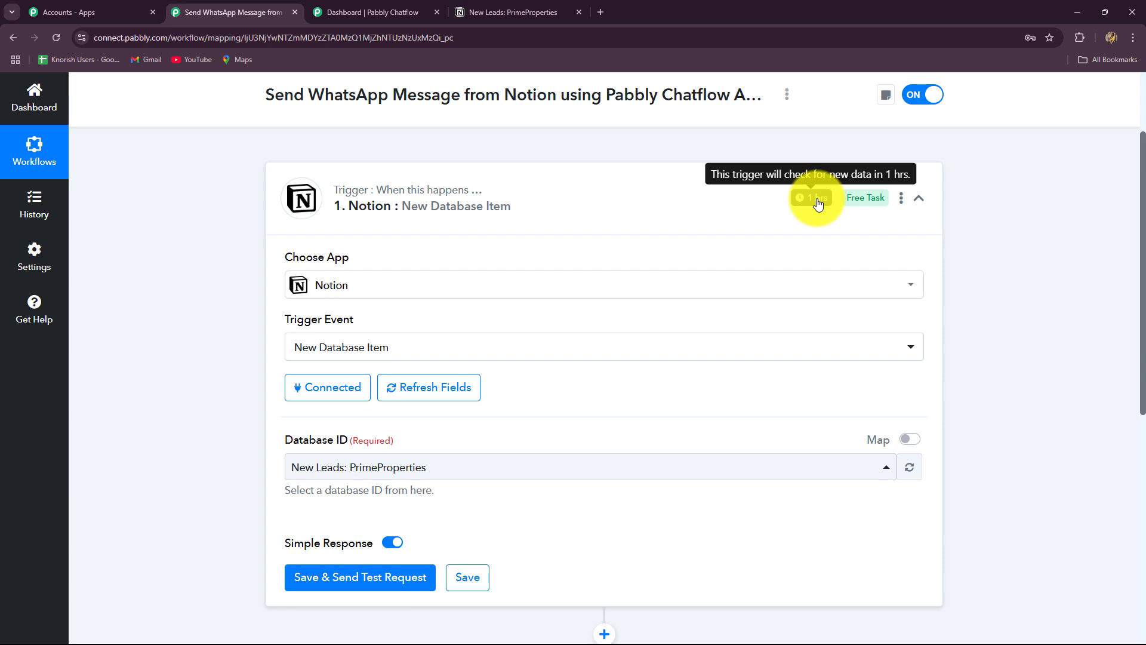
{"action": "left_click", "coordinate": [512, 11]}
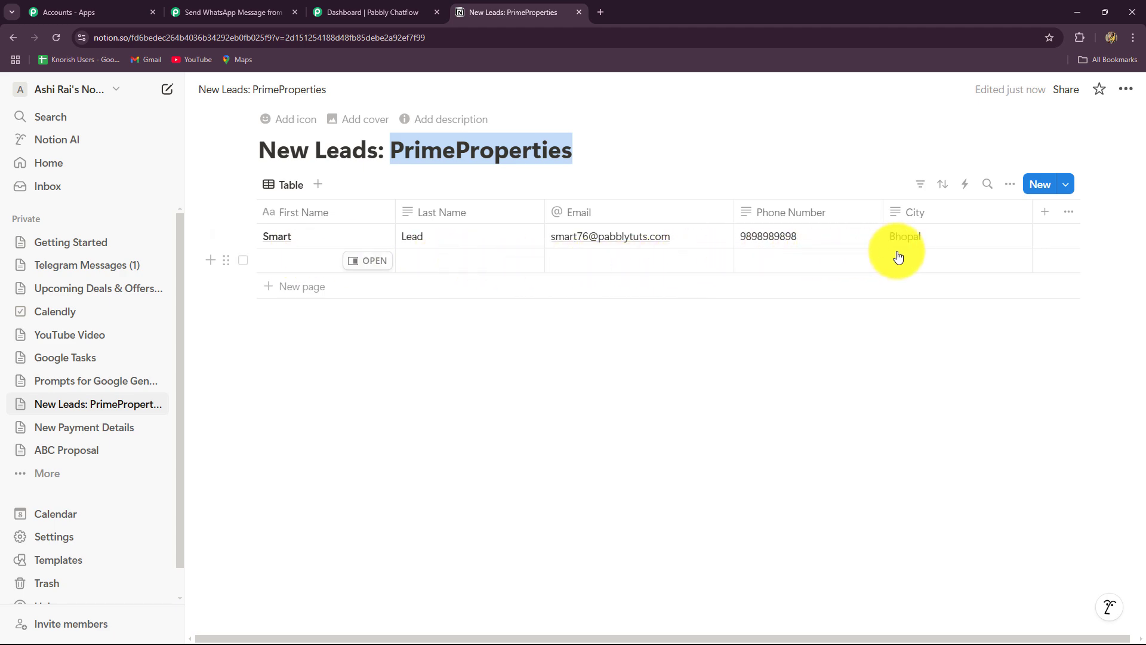
{"action": "left_click", "coordinate": [246, 11]}
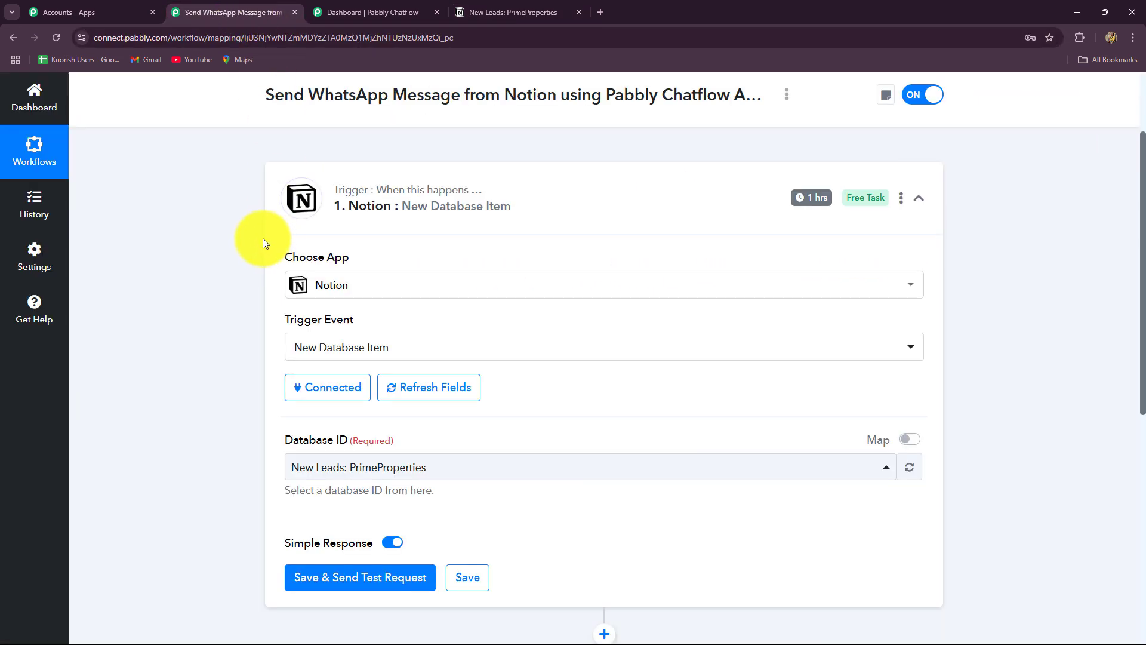
Save the Notion trigger and send a test request to capture a lead from the New Leads: PrimeProperties table
{"action": "scroll", "coordinate": [260, 235], "scroll_direction": "down", "scroll_amount": 3}
{"action": "scroll", "coordinate": [261, 235], "scroll_direction": "up", "scroll_amount": 1}
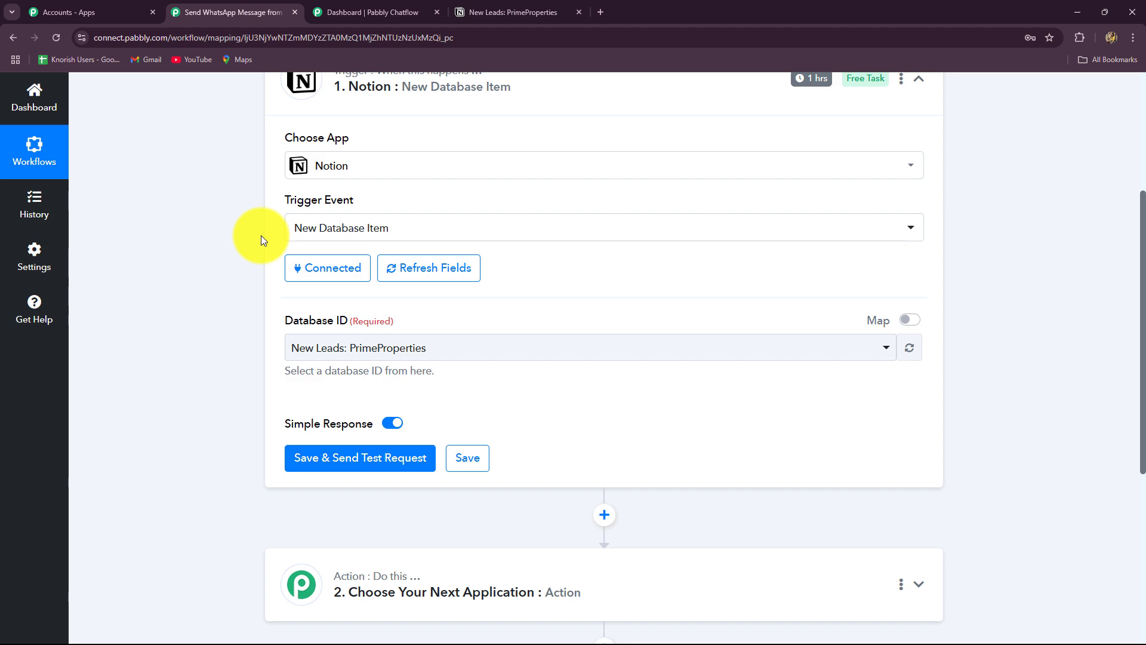
{"action": "scroll", "coordinate": [259, 239], "scroll_direction": "up", "scroll_amount": 2}
{"action": "scroll", "coordinate": [254, 260], "scroll_direction": "down", "scroll_amount": 4}
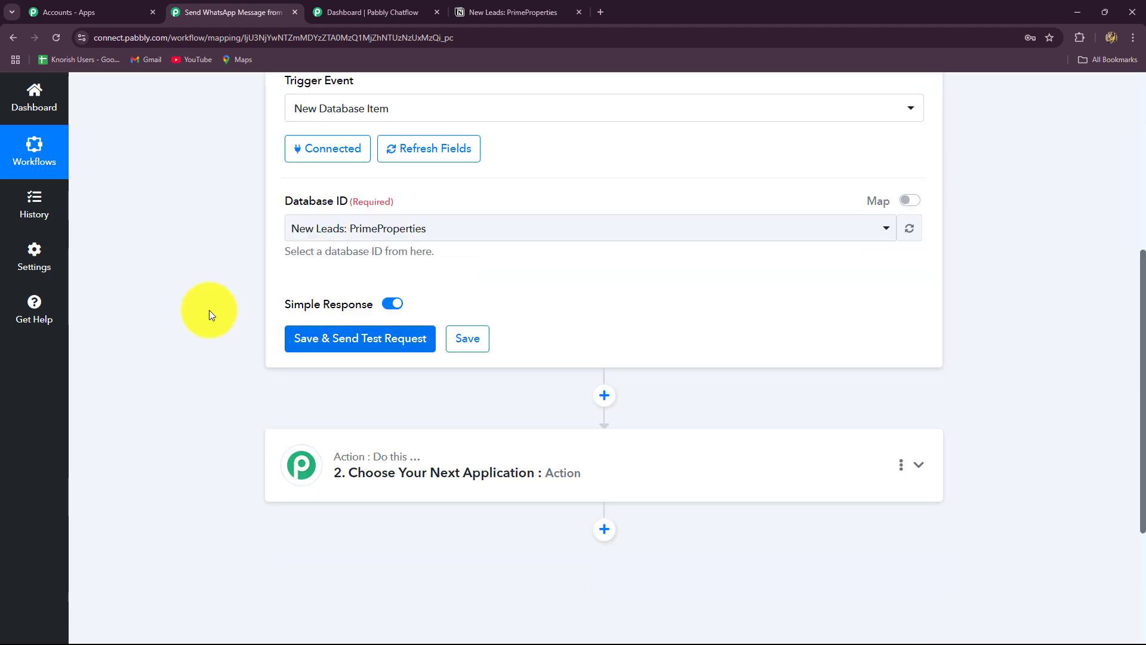
{"action": "scroll", "coordinate": [210, 310], "scroll_direction": "up", "scroll_amount": 2}
{"action": "scroll", "coordinate": [221, 301], "scroll_direction": "down", "scroll_amount": 4}
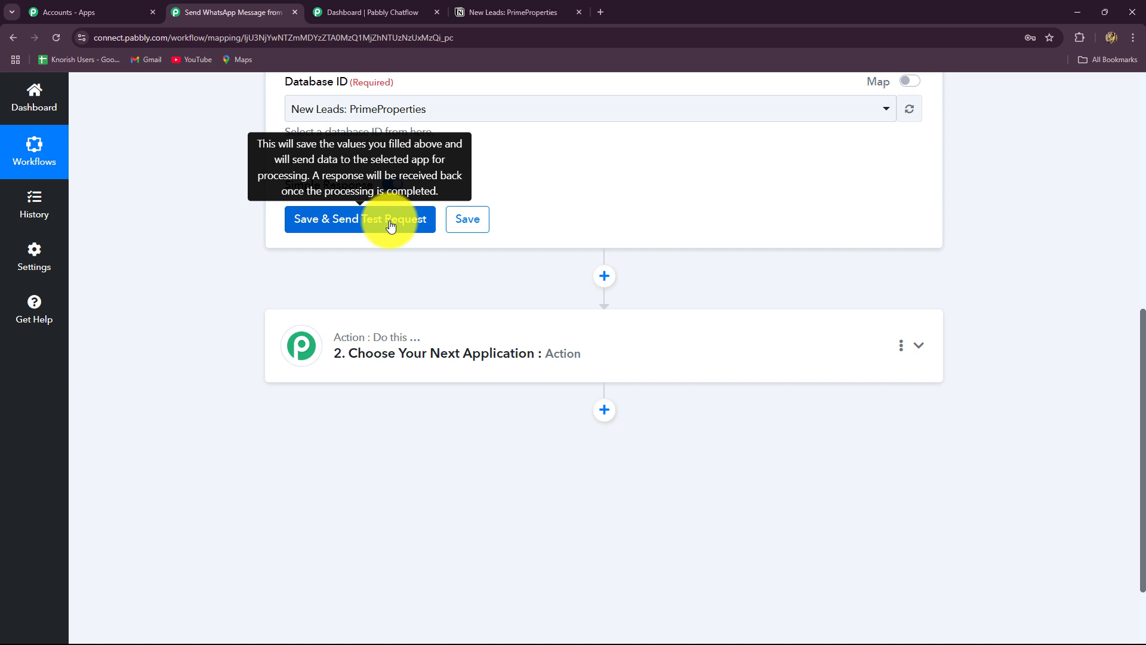
{"action": "left_click", "coordinate": [479, 17]}
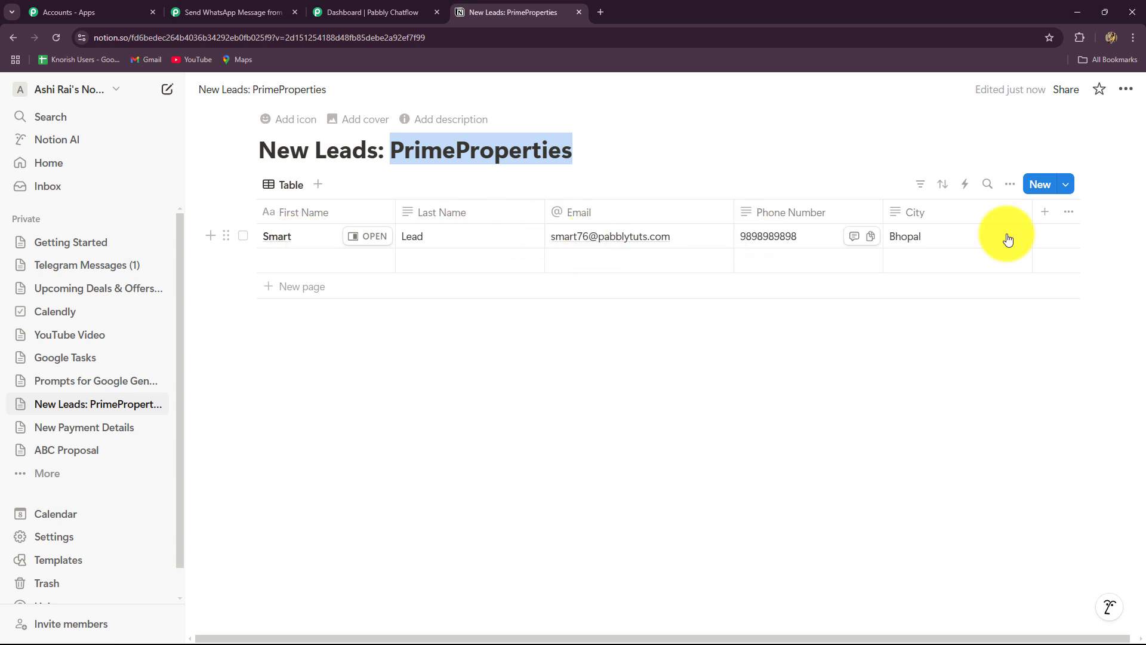
{"action": "left_click", "coordinate": [269, 12]}
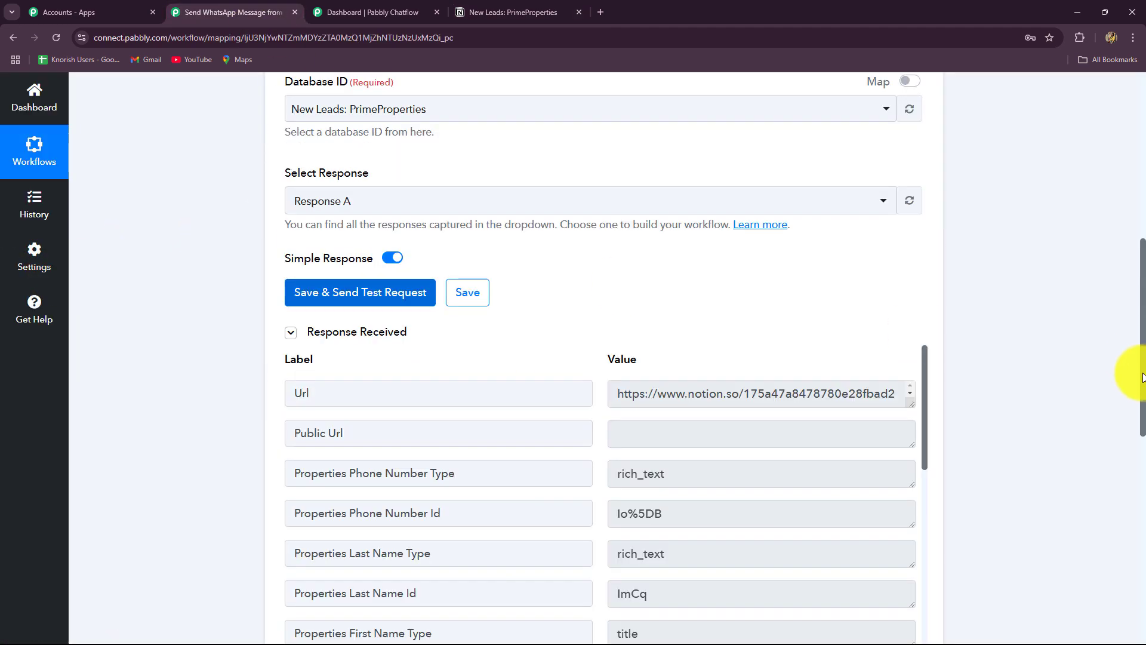
Look through the captured Notion response, collapse it and send the trigger's test request again
{"action": "scroll", "coordinate": [798, 332], "scroll_direction": "down", "scroll_amount": 10}
{"action": "scroll", "coordinate": [714, 309], "scroll_direction": "down", "scroll_amount": 7}
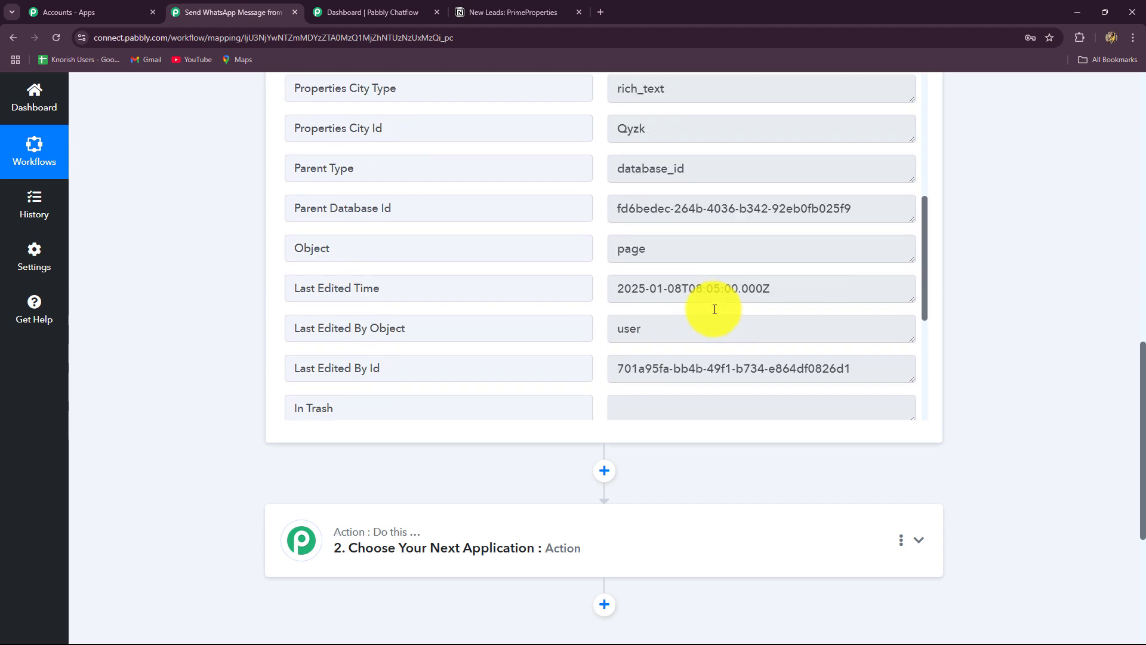
{"action": "scroll", "coordinate": [714, 308], "scroll_direction": "up", "scroll_amount": 5}
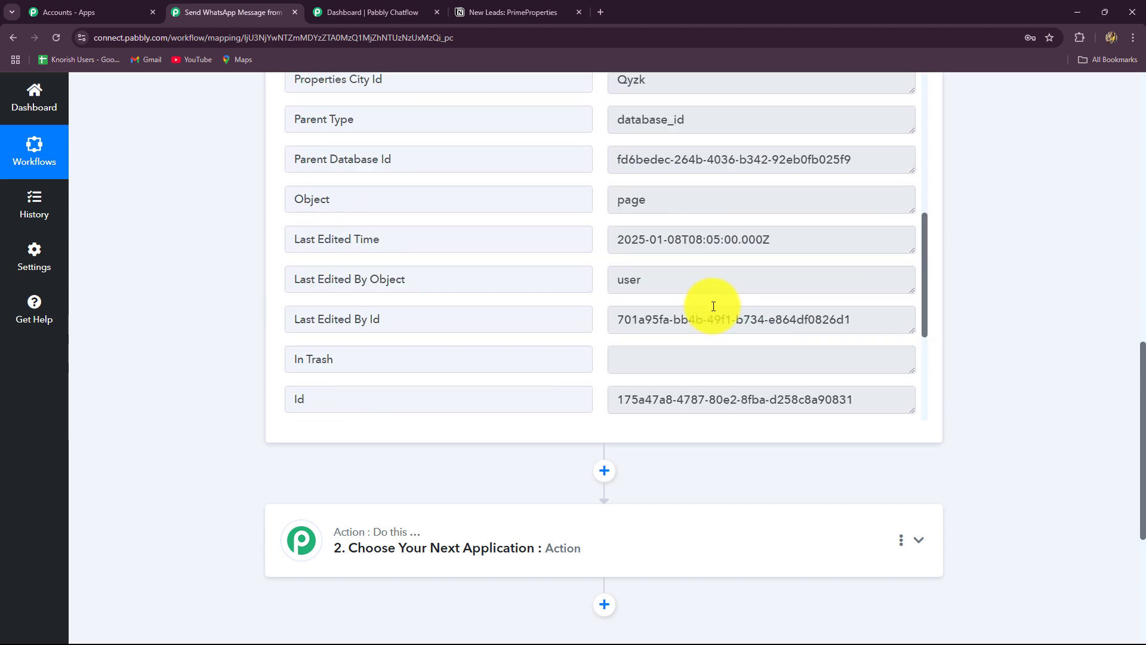
{"action": "scroll", "coordinate": [1072, 285], "scroll_direction": "up", "scroll_amount": 6}
{"action": "left_click", "coordinate": [290, 392]}
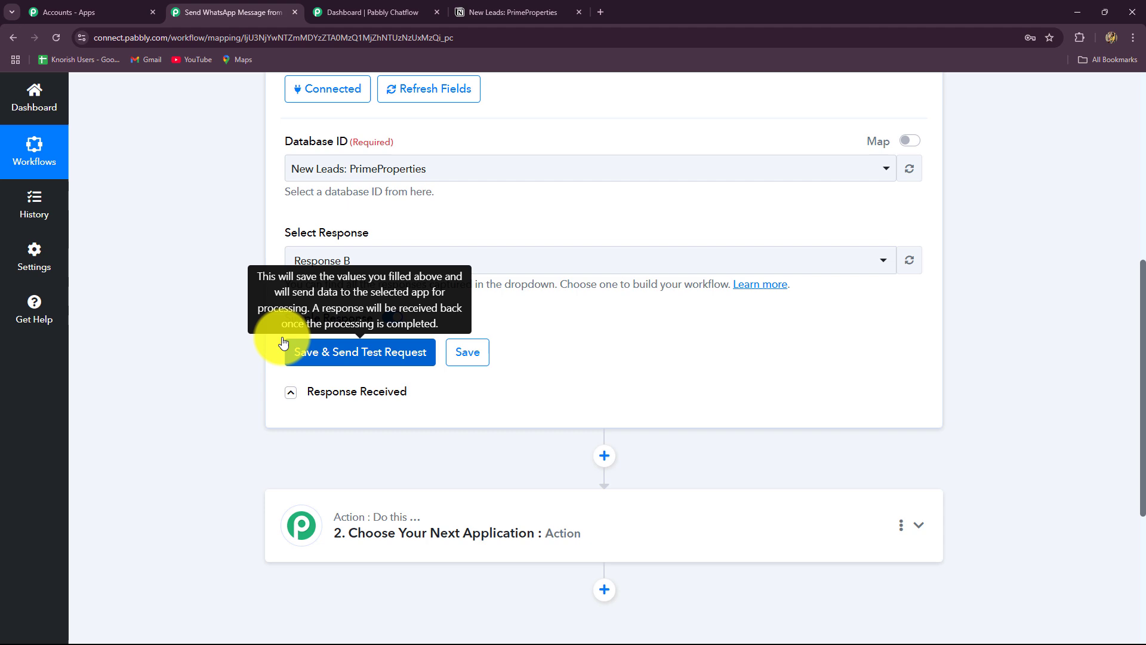
{"action": "left_click", "coordinate": [285, 344]}
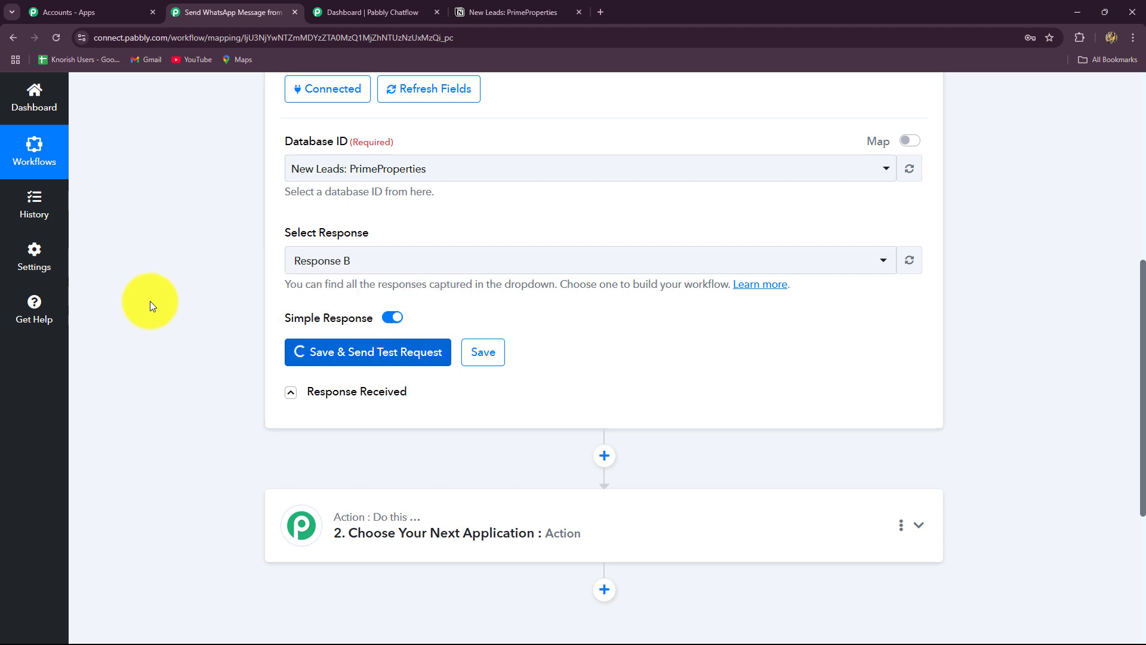
Compare the phone number, last name, first name, email and city in the received response with the lead in the Notion table
{"action": "scroll", "coordinate": [151, 299], "scroll_direction": "down", "scroll_amount": 5}
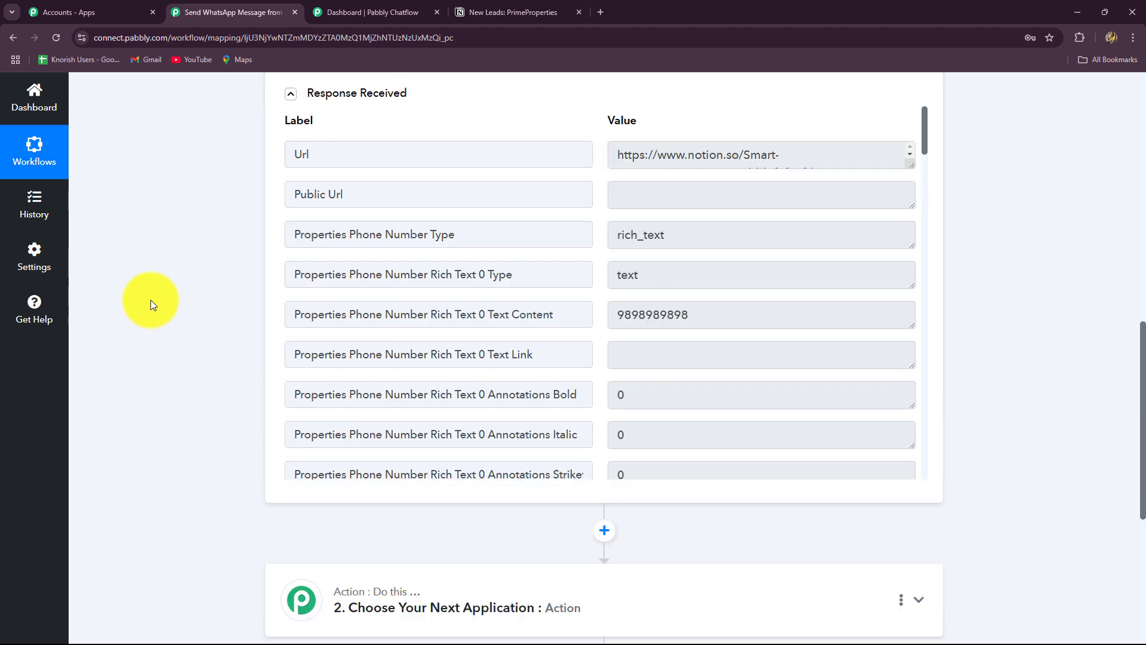
{"action": "left_click", "coordinate": [525, 8]}
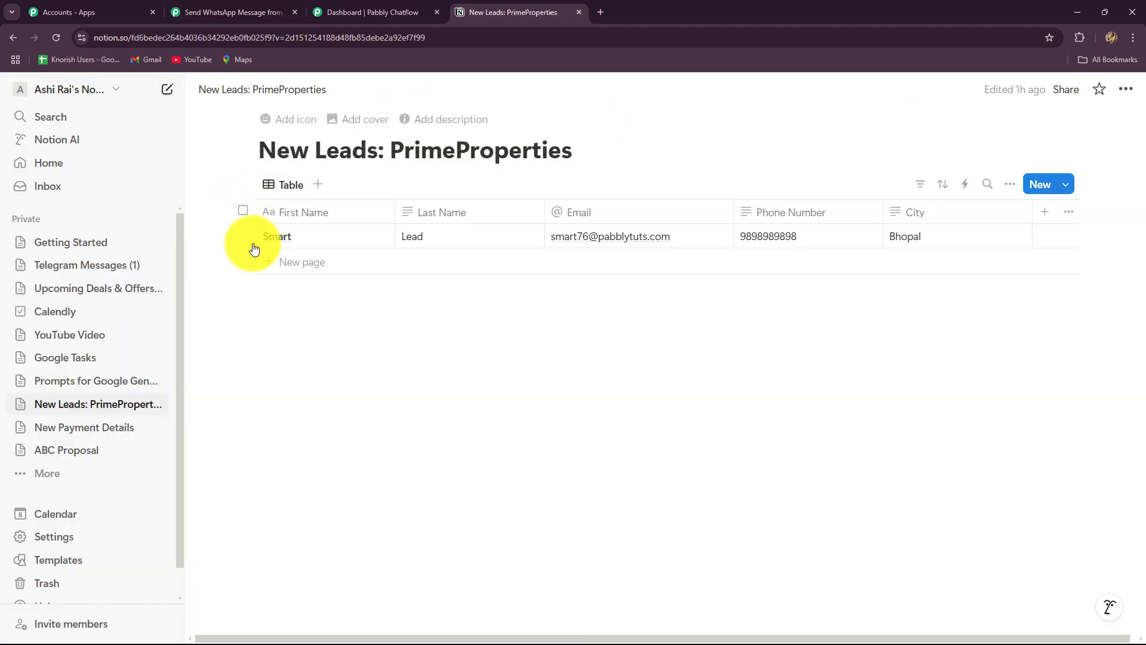
{"action": "left_click", "coordinate": [233, 12]}
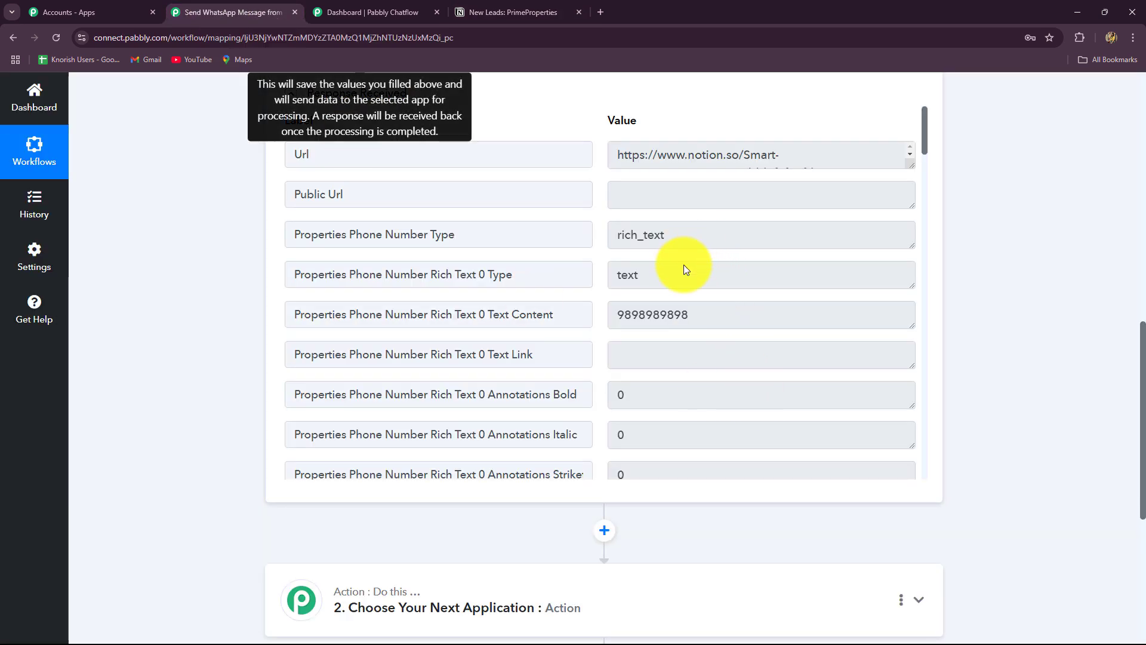
{"action": "left_click_drag", "start_coordinate": [697, 315], "coordinate": [601, 328]}
{"action": "scroll", "coordinate": [742, 357], "scroll_direction": "down", "scroll_amount": 4}
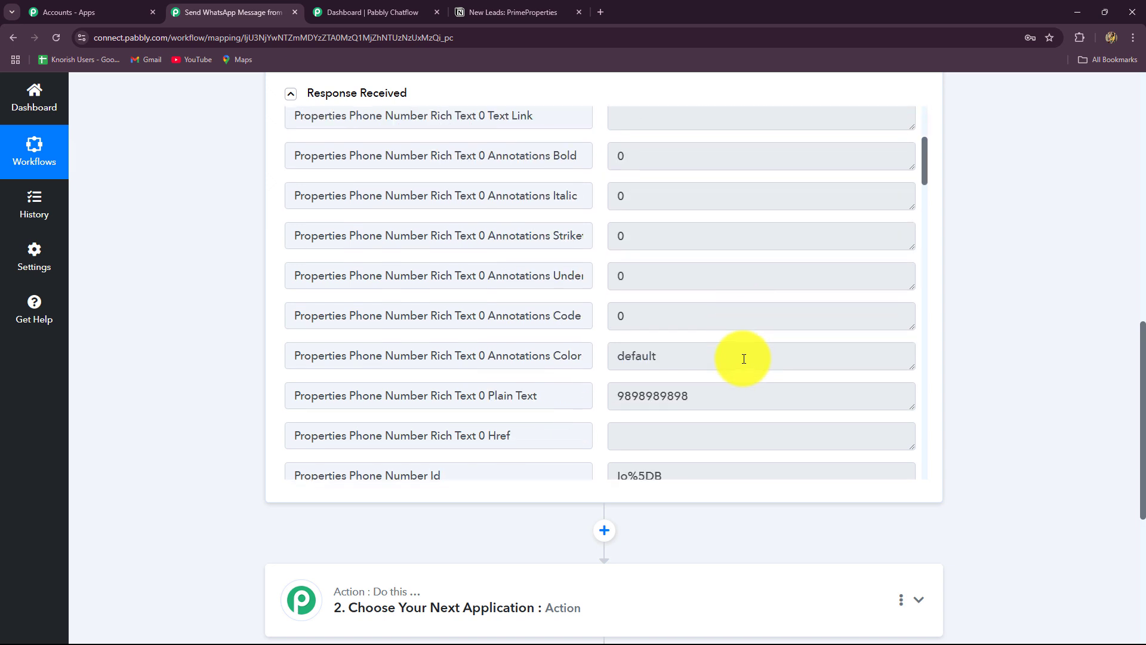
{"action": "scroll", "coordinate": [743, 346], "scroll_direction": "down", "scroll_amount": 1}
{"action": "scroll", "coordinate": [724, 330], "scroll_direction": "down", "scroll_amount": 5}
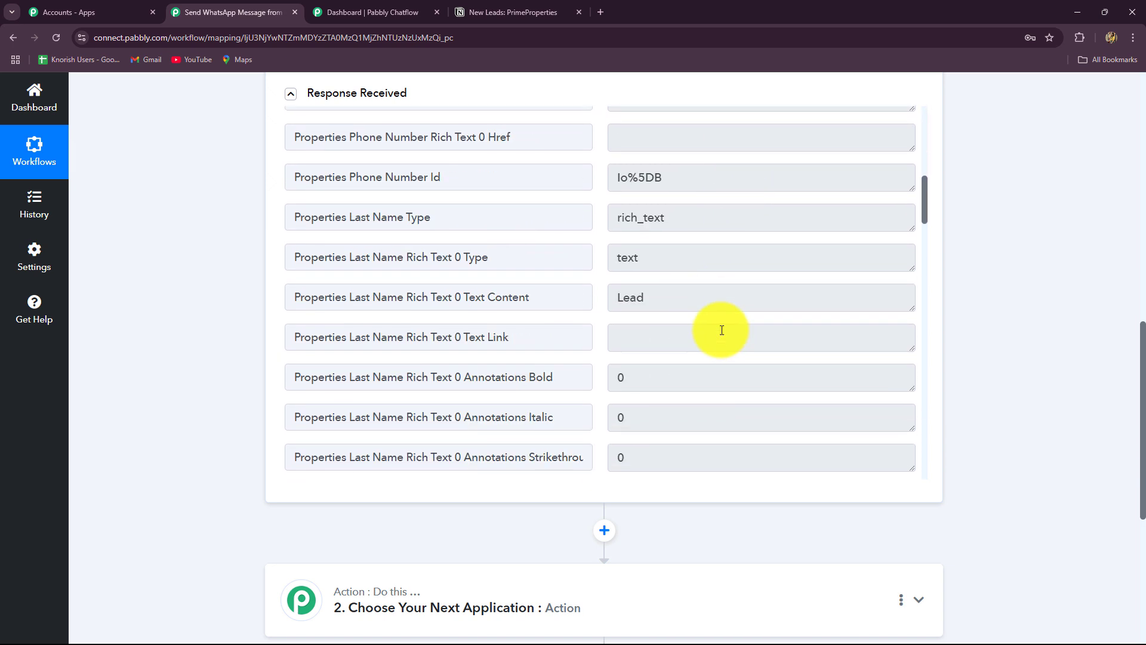
{"action": "double_click", "coordinate": [702, 236]}
{"action": "scroll", "coordinate": [735, 294], "scroll_direction": "down", "scroll_amount": 7}
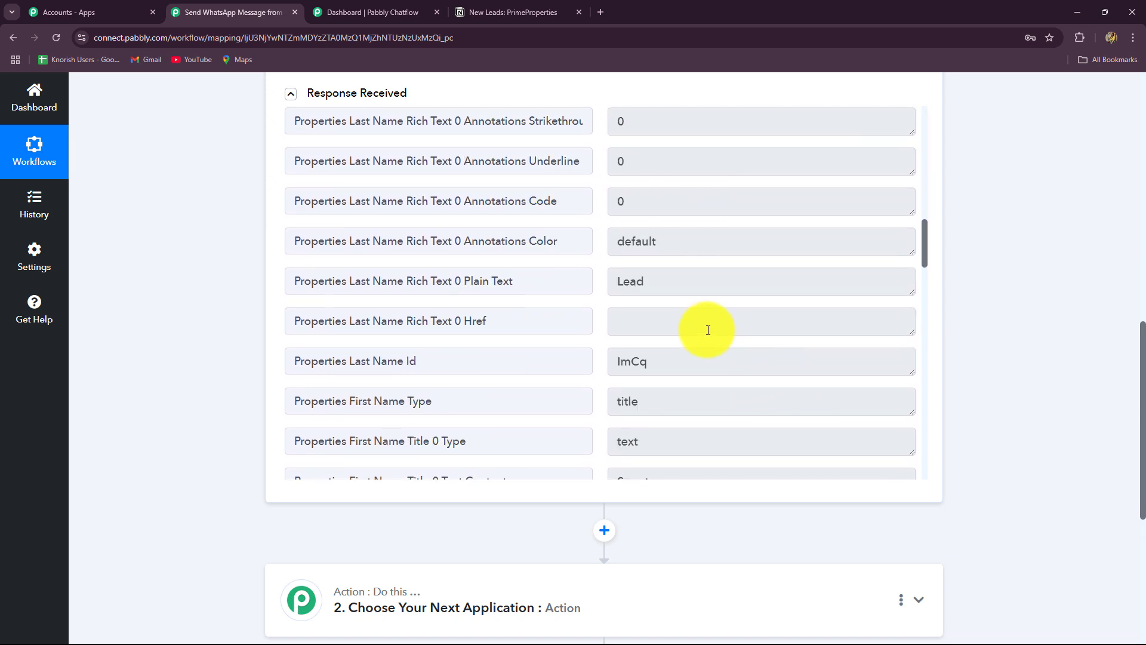
{"action": "double_click", "coordinate": [634, 258]}
{"action": "scroll", "coordinate": [700, 363], "scroll_direction": "down", "scroll_amount": 7}
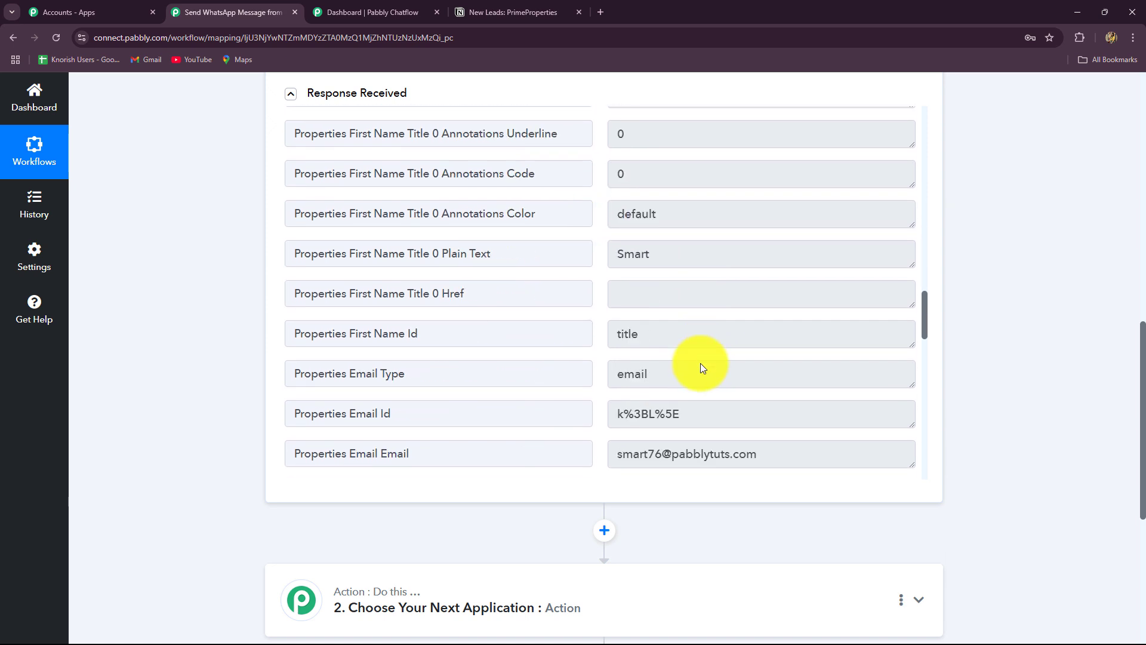
{"action": "left_click_drag", "start_coordinate": [756, 323], "coordinate": [643, 331]}
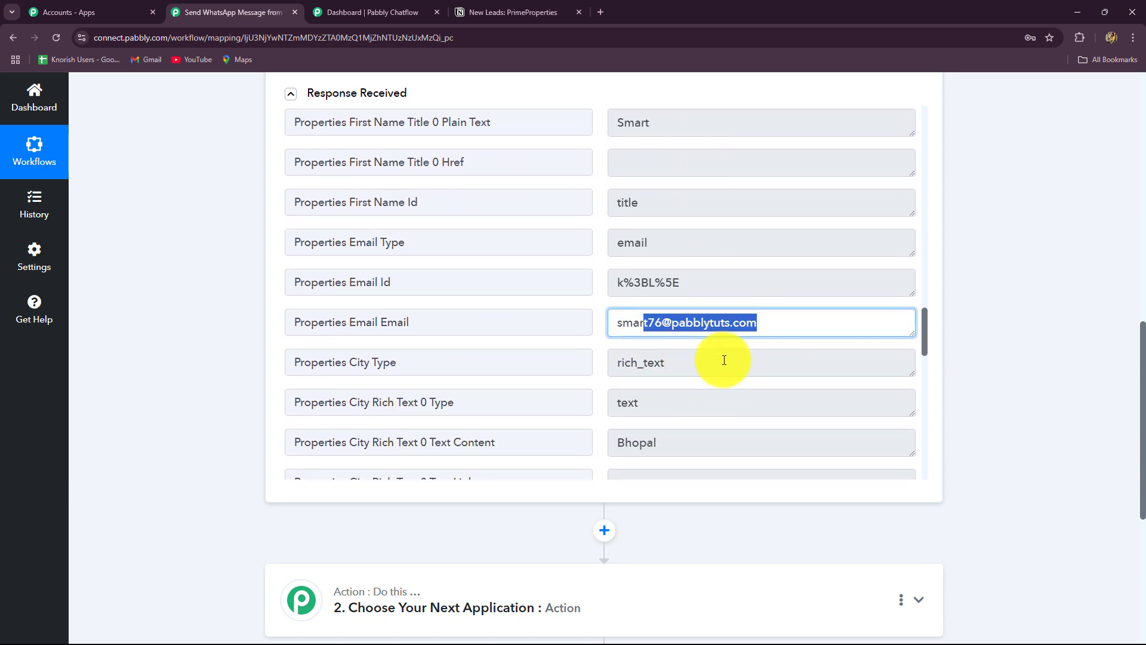
{"action": "scroll", "coordinate": [724, 360], "scroll_direction": "down", "scroll_amount": 3}
{"action": "double_click", "coordinate": [637, 202]}
Collapse the Notion trigger step and revisit the New Leads: PrimeProperties table
{"action": "scroll", "coordinate": [1127, 323], "scroll_direction": "up", "scroll_amount": 5}
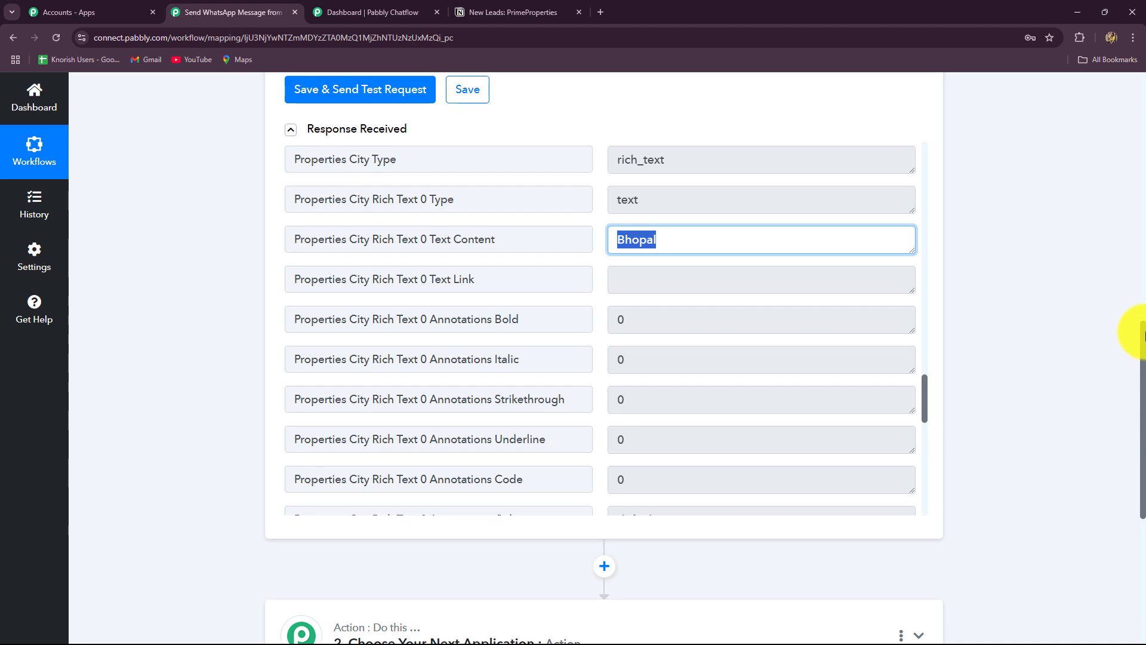
{"action": "scroll", "coordinate": [1076, 389], "scroll_direction": "up", "scroll_amount": 6}
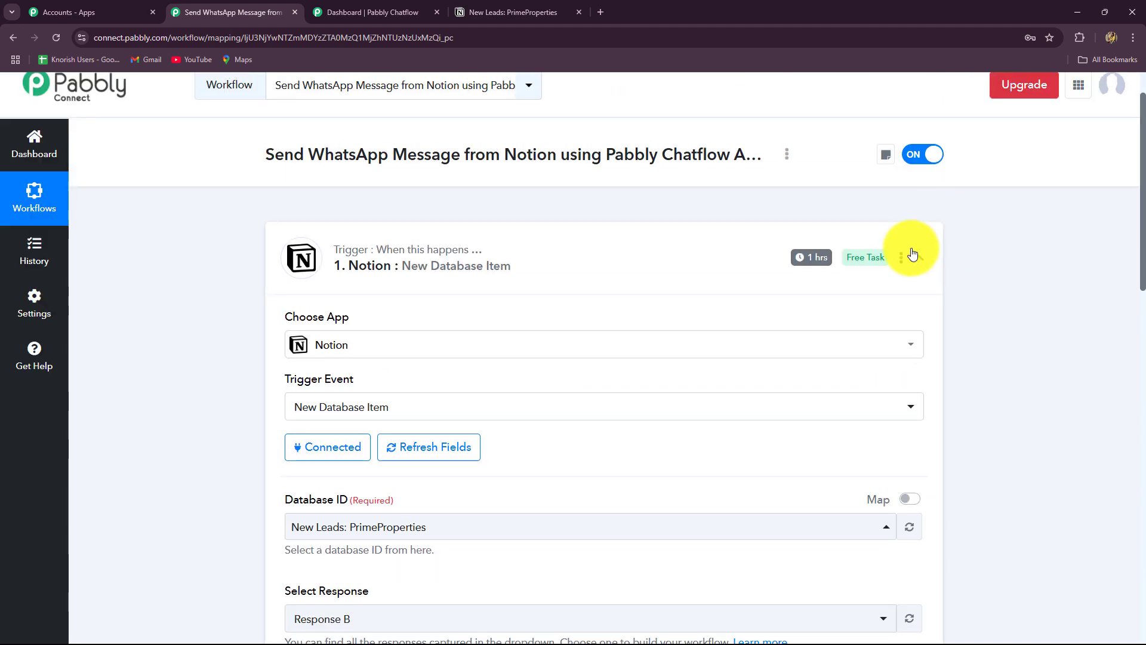
{"action": "left_click", "coordinate": [926, 258]}
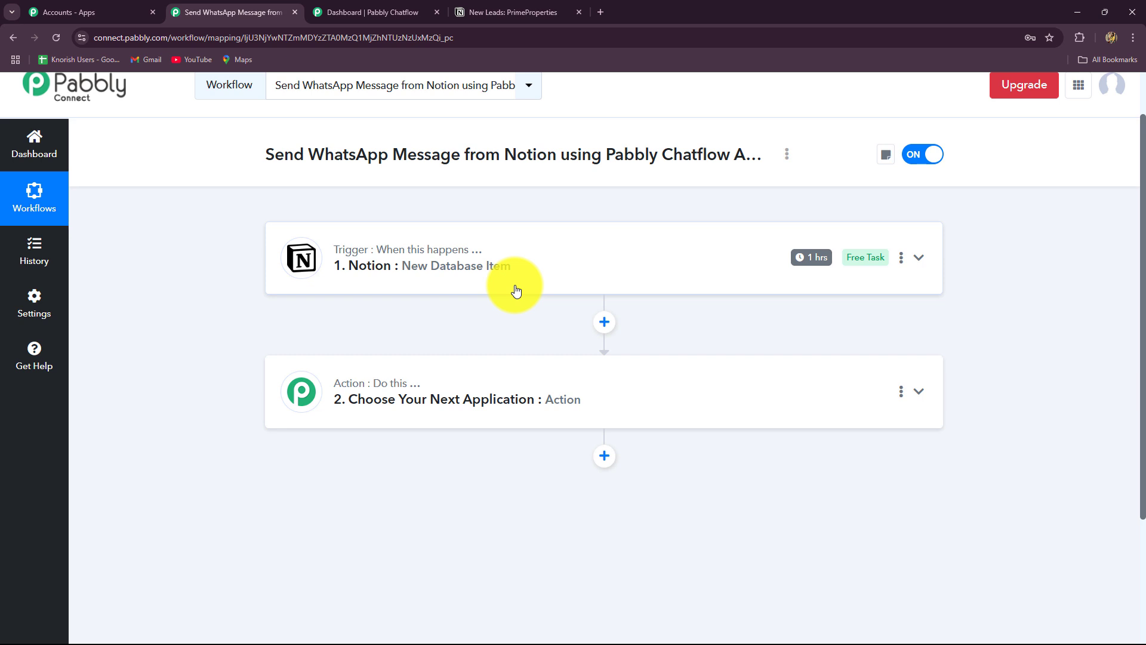
{"action": "left_click", "coordinate": [496, 12]}
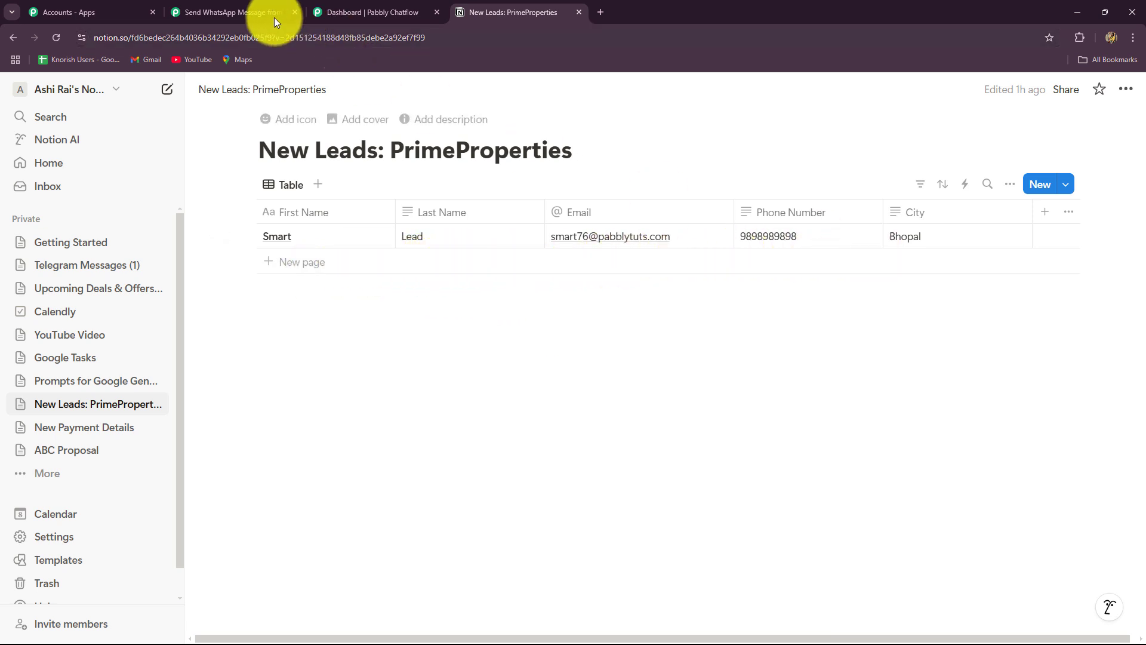
{"action": "left_click", "coordinate": [227, 13]}
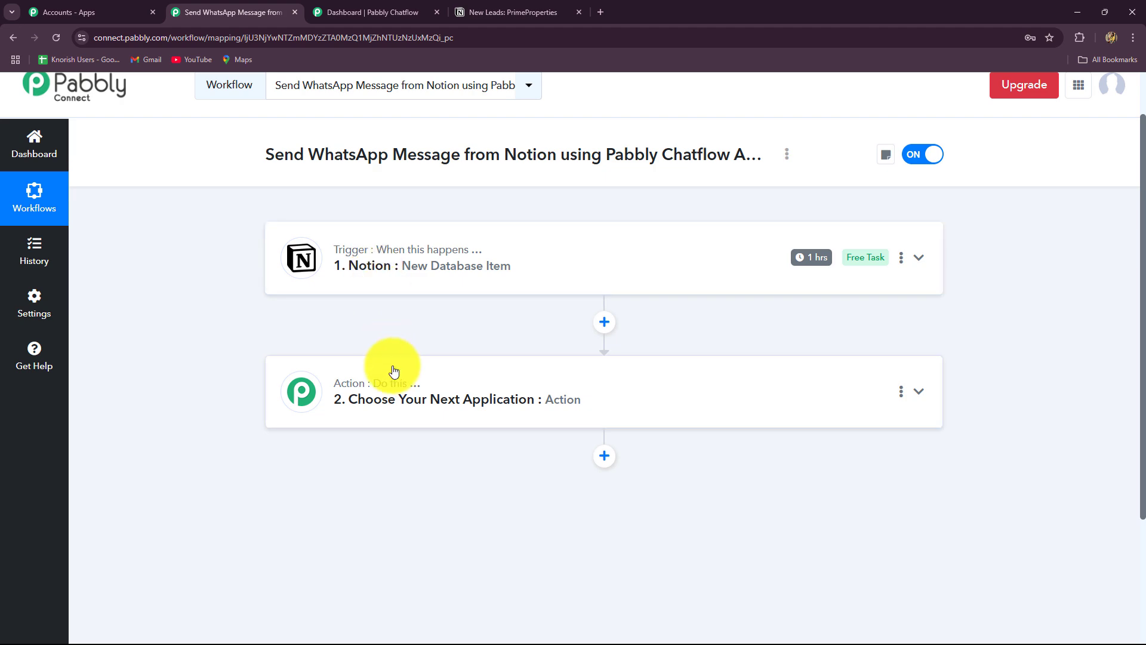
Set the workflow's second step to the Pabbly Chatflow app with the action event Send cURL Request
{"action": "left_click", "coordinate": [323, 12]}
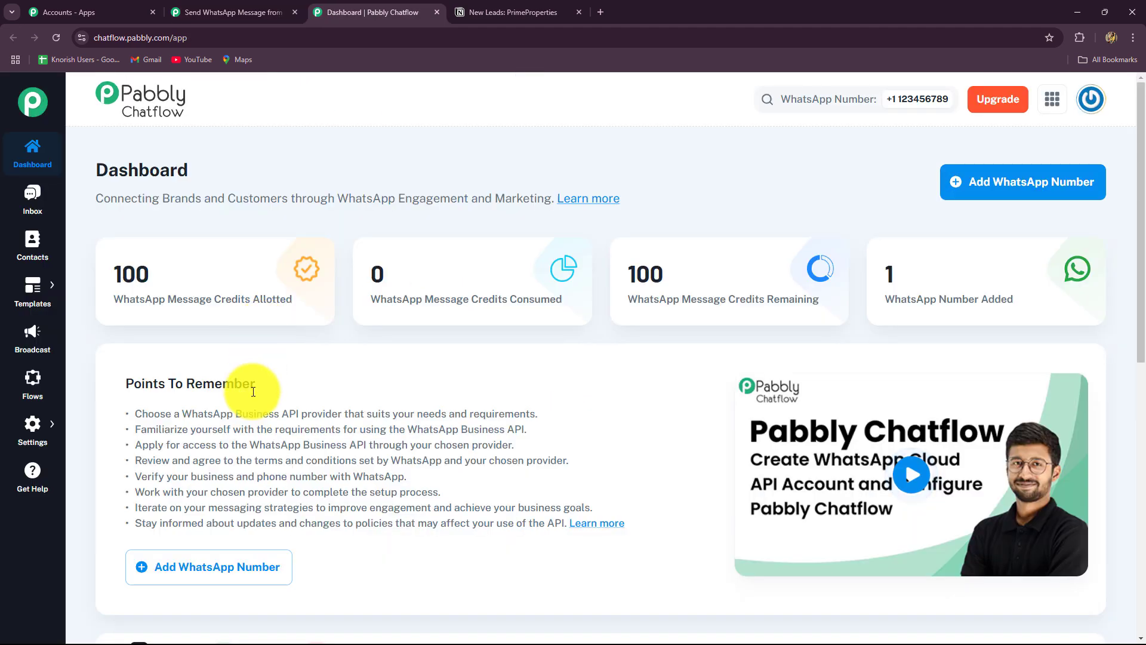
{"action": "left_click", "coordinate": [230, 12]}
{"action": "left_click", "coordinate": [324, 379]}
{"action": "scroll", "coordinate": [210, 371], "scroll_direction": "down", "scroll_amount": 3}
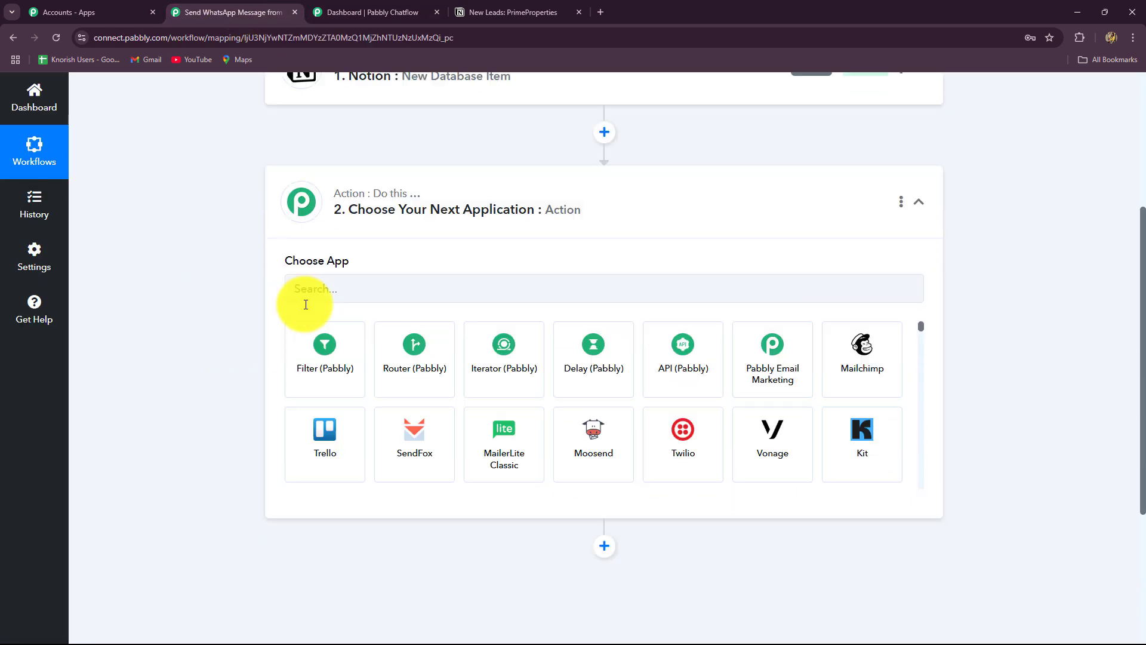
{"action": "left_click", "coordinate": [315, 287]}
{"action": "type", "text": "Pabbl"}
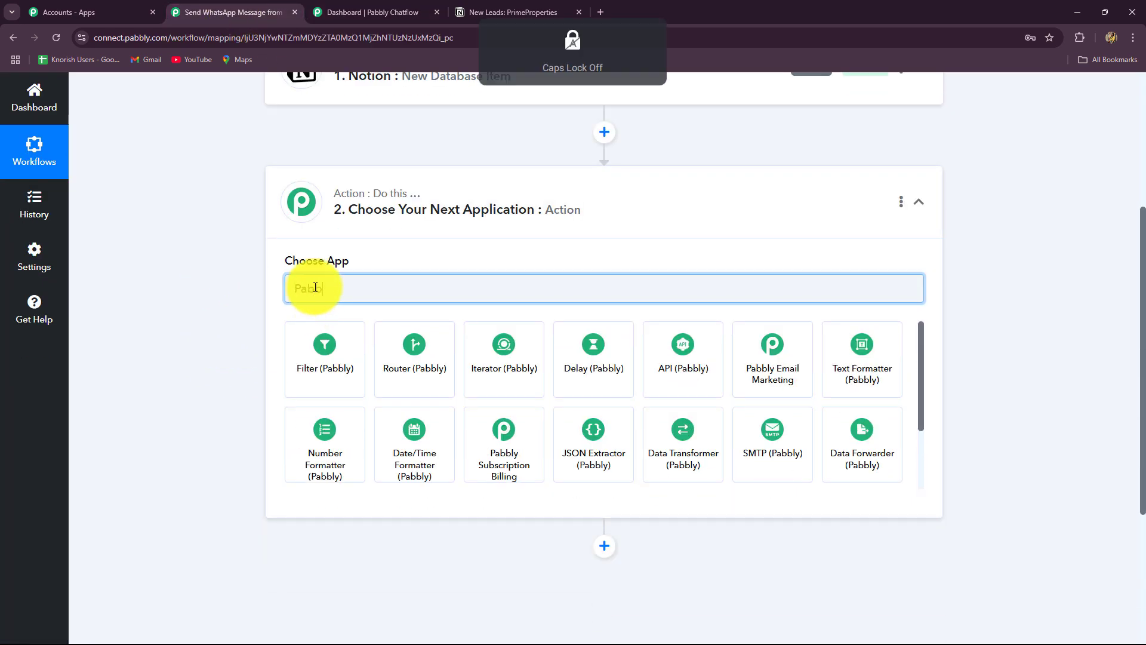
{"action": "type", "text": "y Cha"}
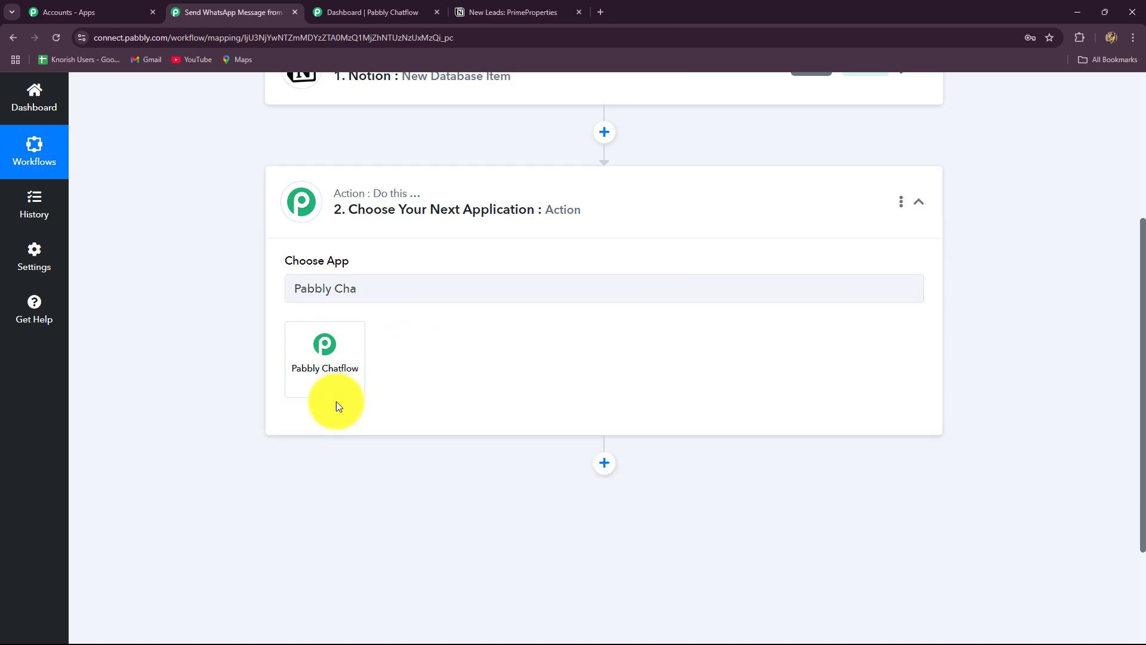
{"action": "left_click", "coordinate": [331, 397]}
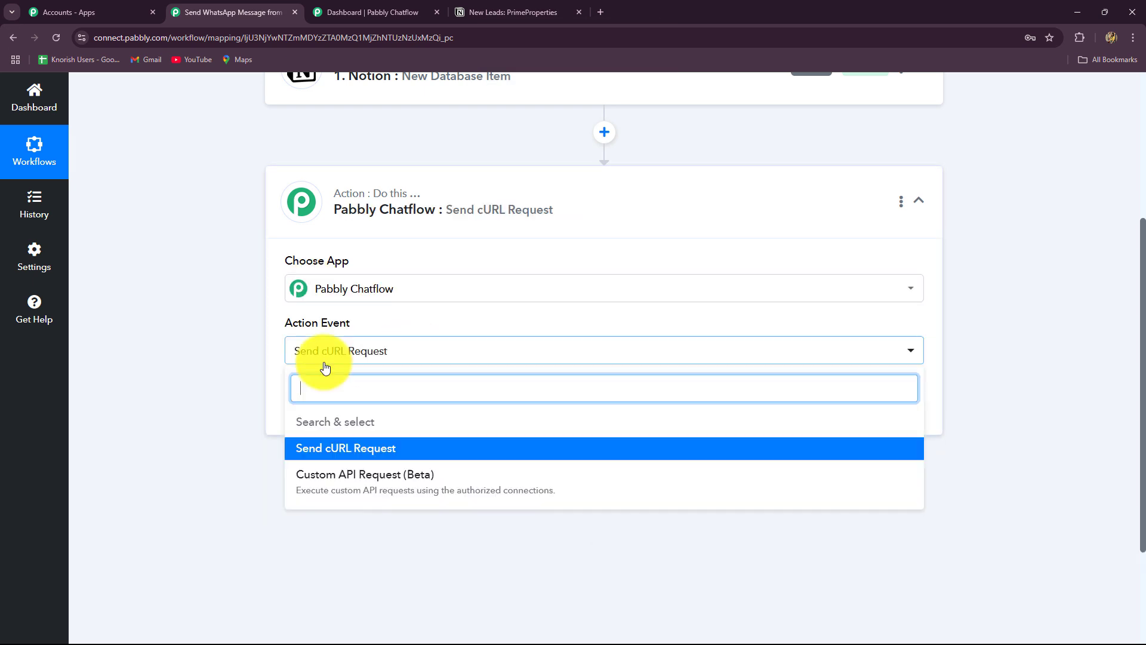
{"action": "left_click", "coordinate": [359, 457]}
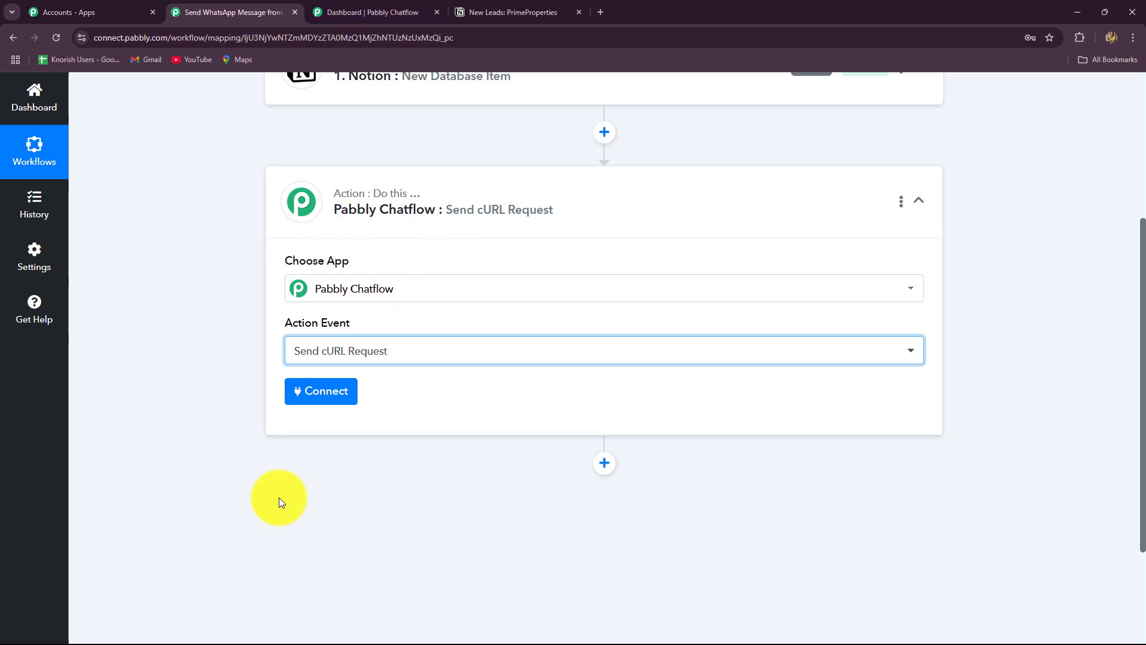
Switch to Pabbly Chatflow, review the fields required for adding a WhatsApp number and close the form without adding one
{"action": "left_click", "coordinate": [367, 12]}
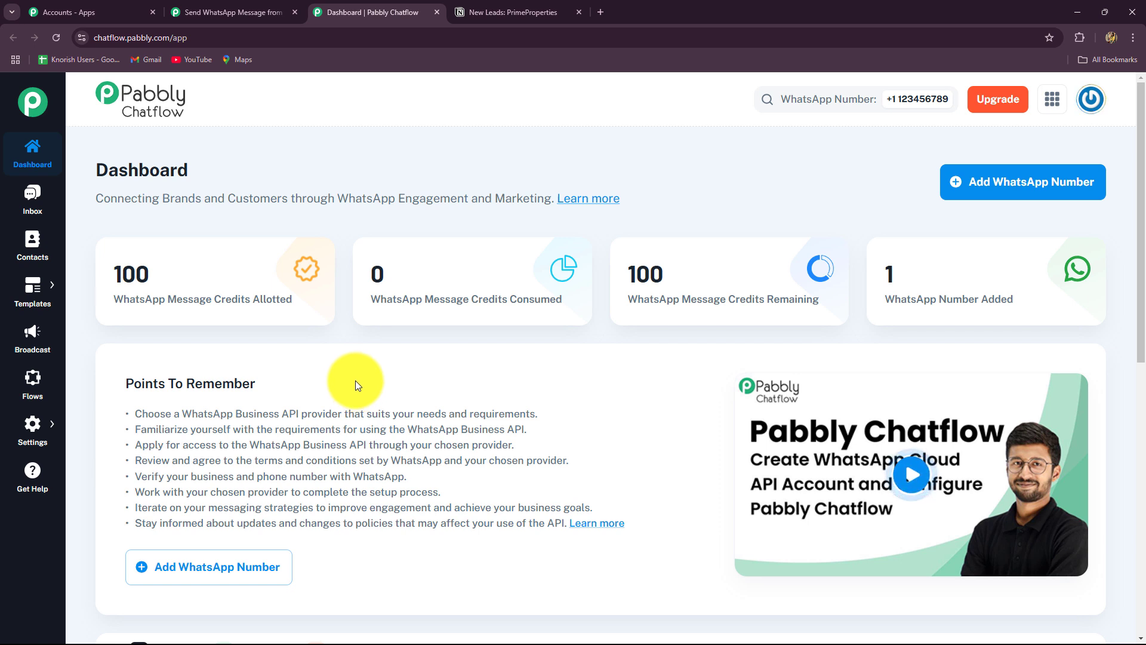
{"action": "left_click", "coordinate": [1049, 191]}
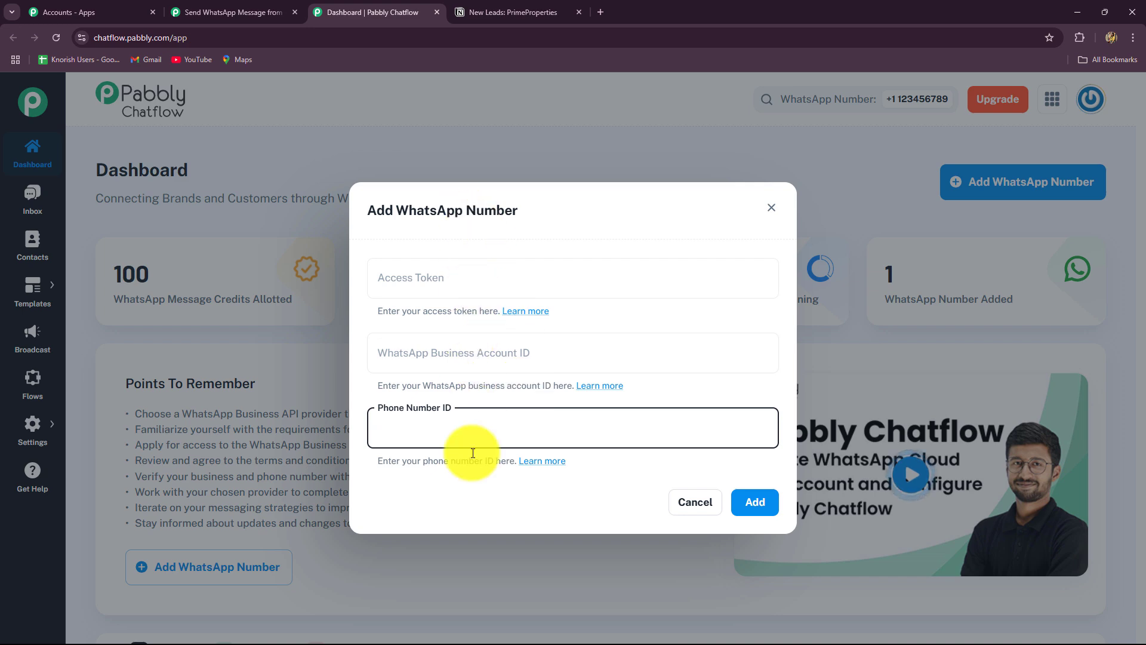
{"action": "left_click_drag", "start_coordinate": [474, 460], "coordinate": [475, 483]}
{"action": "left_click", "coordinate": [460, 491]}
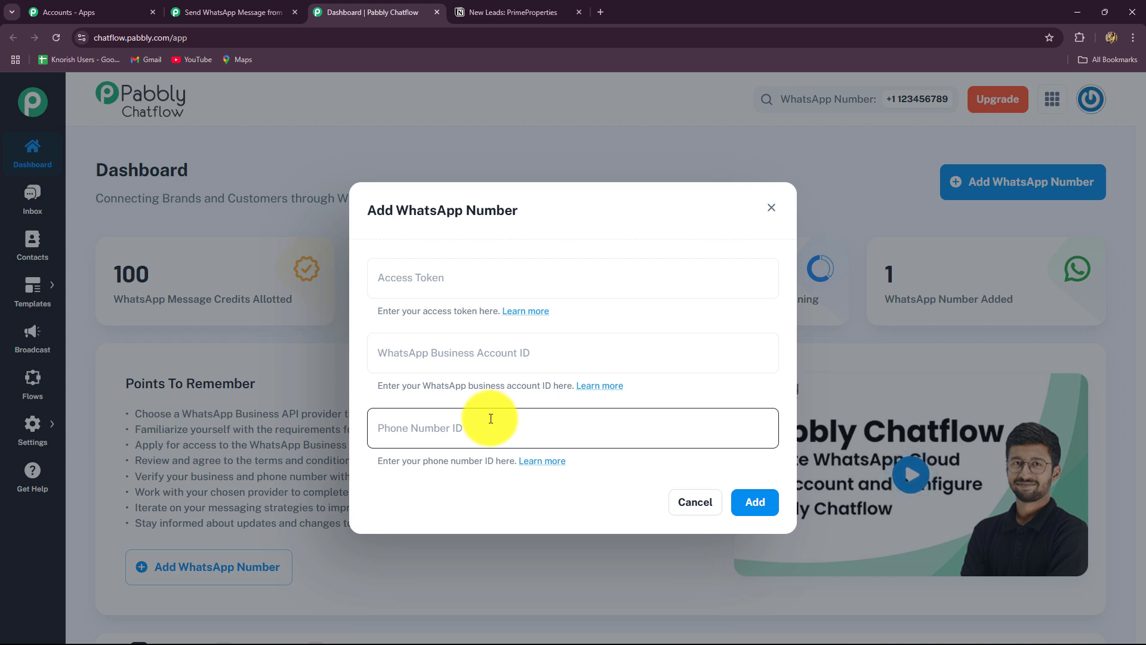
{"action": "left_click", "coordinate": [771, 207]}
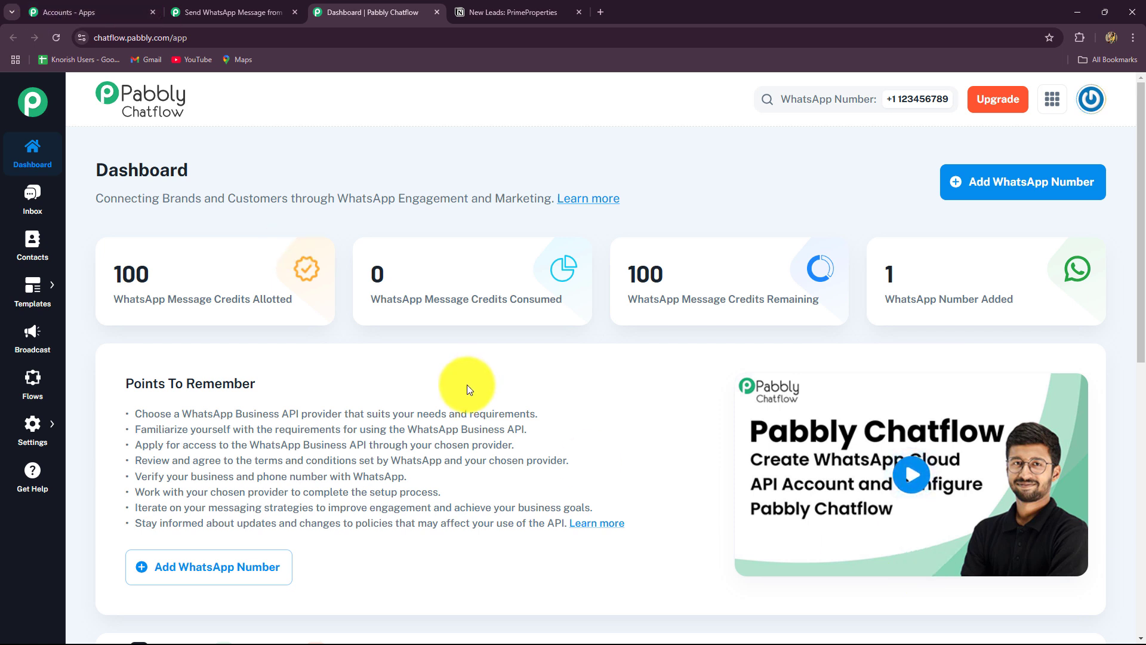
Start a new Pabbly Chatflow connection for the action step and open the linked Chatflow API & Webhooks settings page
{"action": "left_click", "coordinate": [203, 12]}
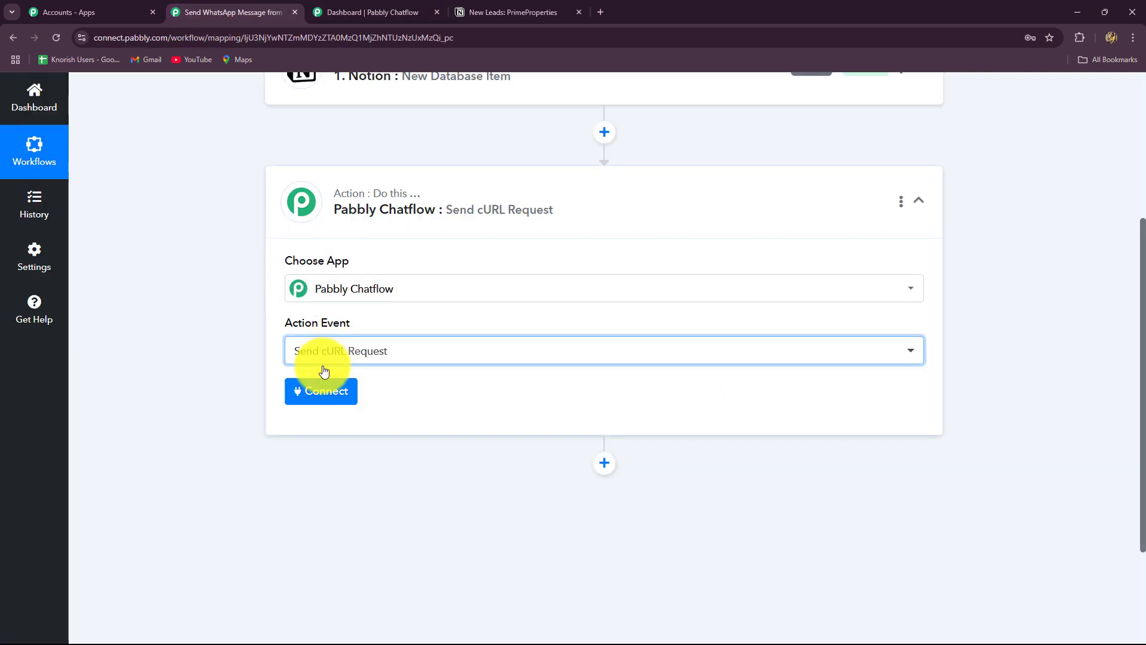
{"action": "left_click", "coordinate": [321, 391]}
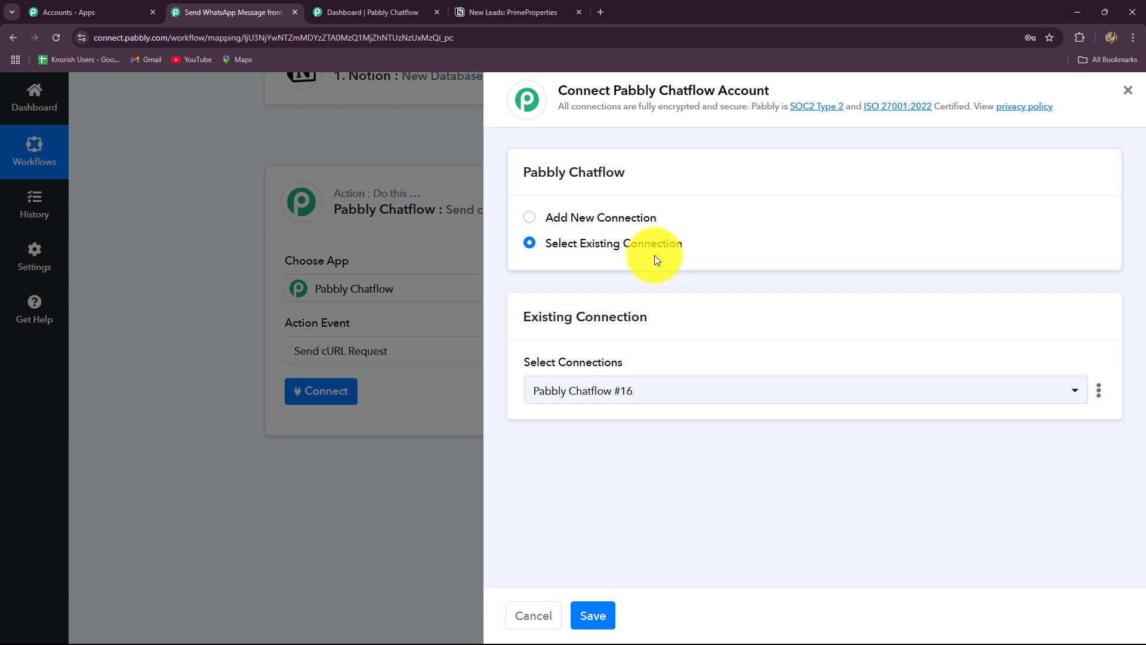
{"action": "left_click", "coordinate": [530, 219]}
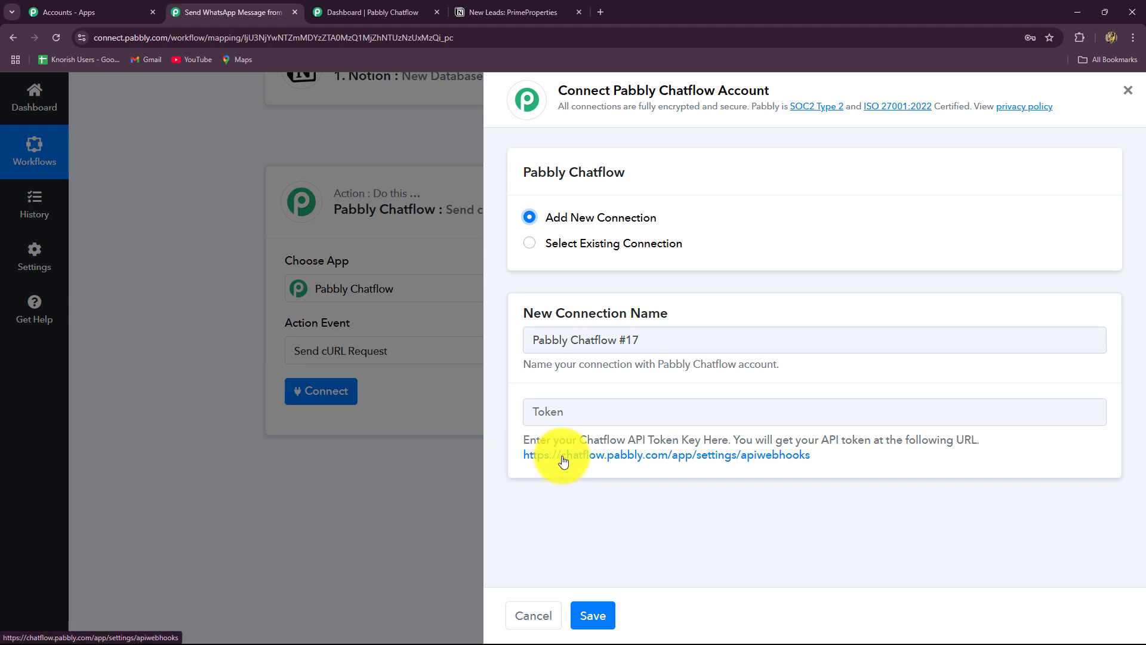
{"action": "left_click", "coordinate": [382, 12]}
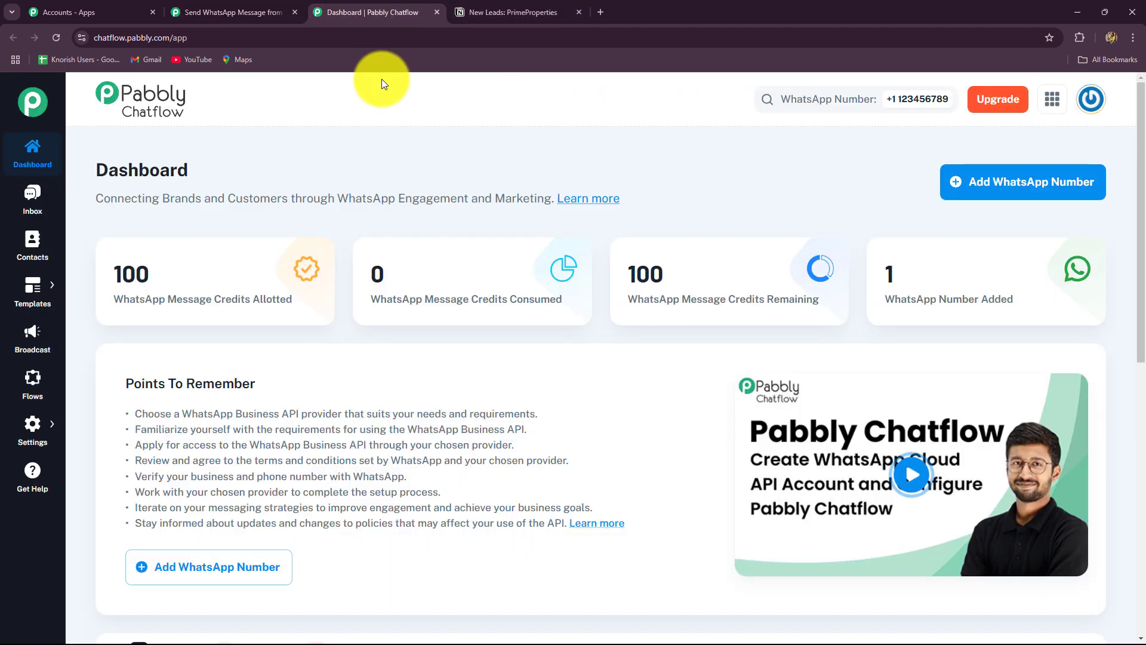
{"action": "left_click", "coordinate": [206, 7]}
{"action": "left_click", "coordinate": [540, 457]}
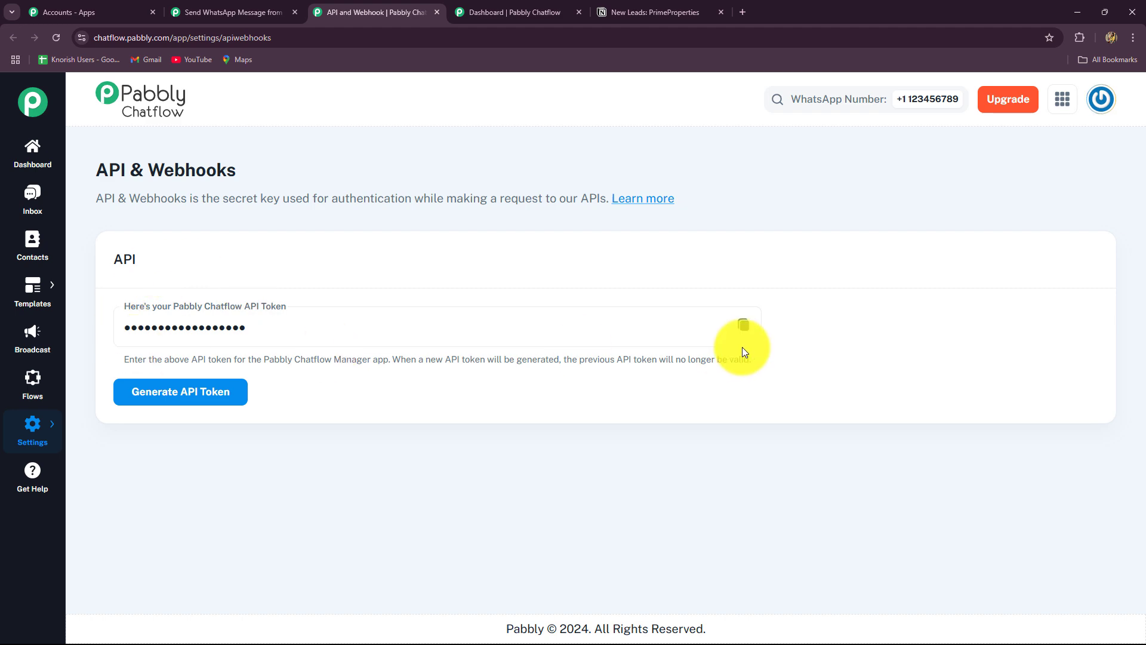
Copy the Chatflow API token, paste it into the new connection's Token field and save the connection
{"action": "left_click", "coordinate": [746, 325]}
{"action": "left_click", "coordinate": [230, 11]}
{"action": "left_click", "coordinate": [545, 406]}
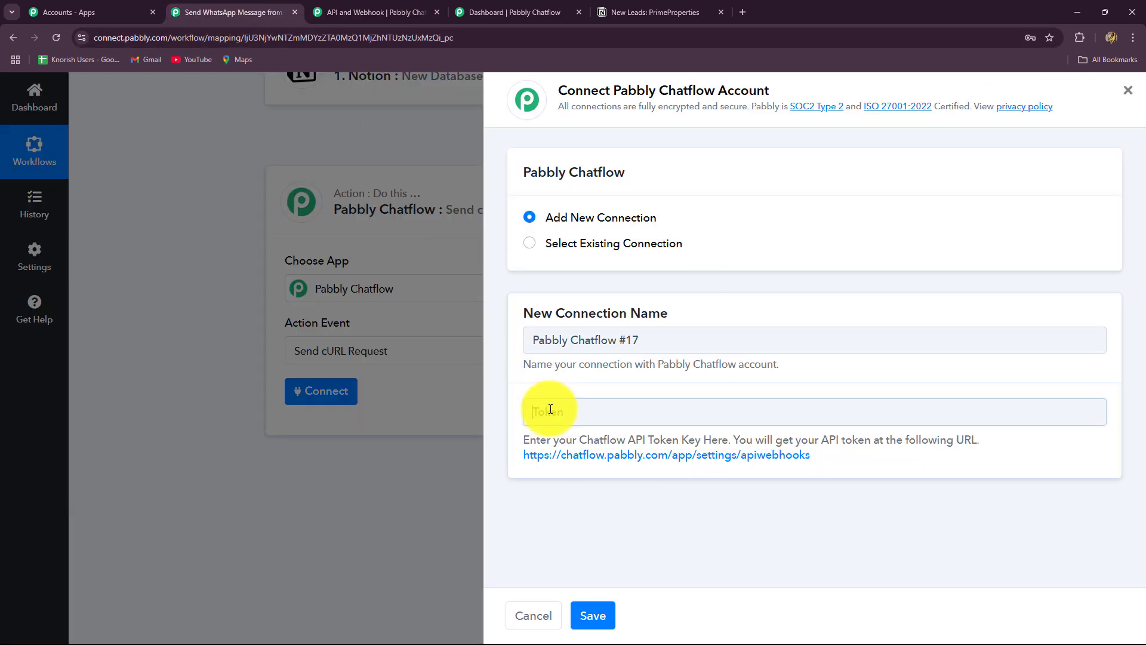
{"action": "key", "text": "ctrl+v"}
{"action": "left_click", "coordinate": [590, 613]}
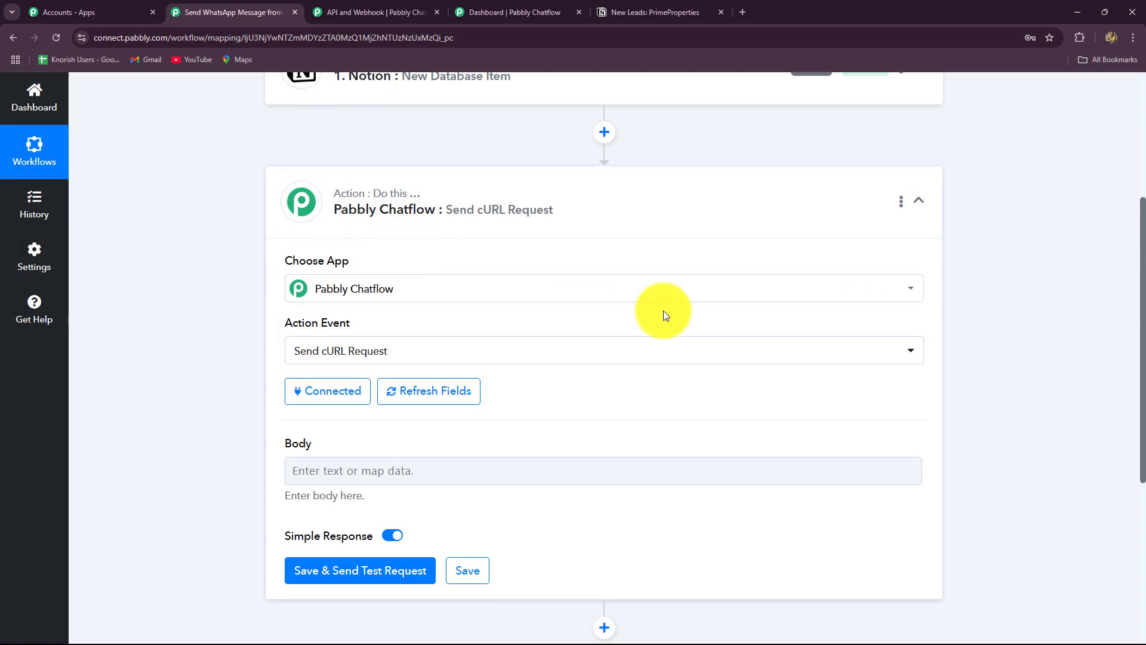
{"action": "scroll", "coordinate": [663, 310], "scroll_direction": "down", "scroll_amount": 4}
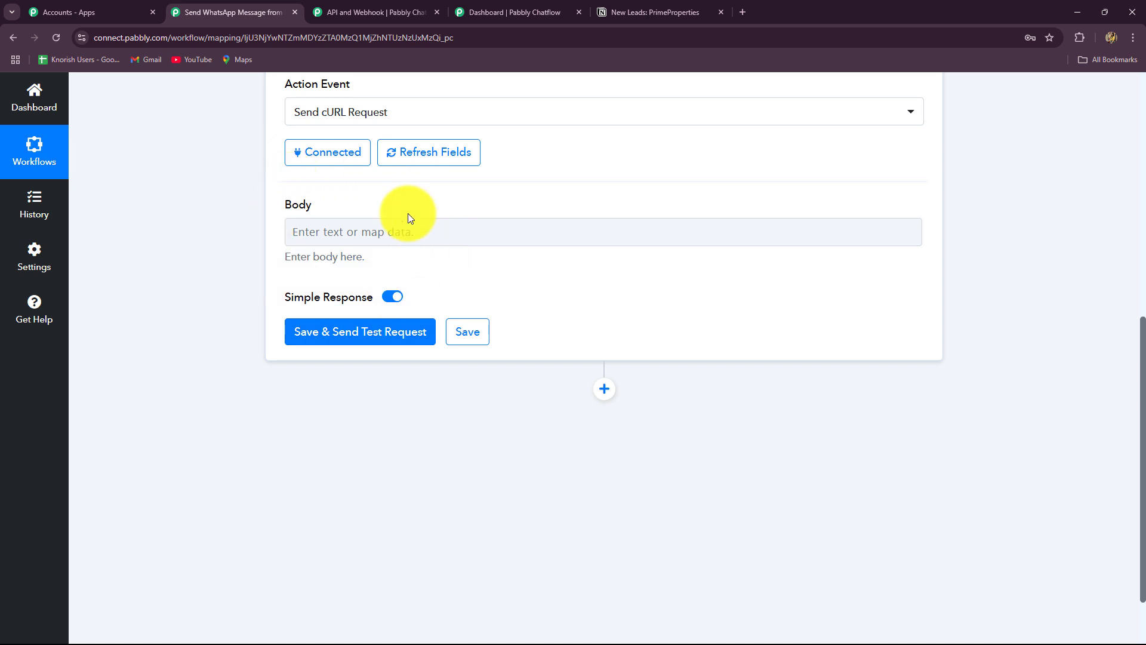
Switch to Pabbly Chatflow, open the templates list and preview the message of the realestate_leads template
{"action": "left_click", "coordinate": [452, 240]}
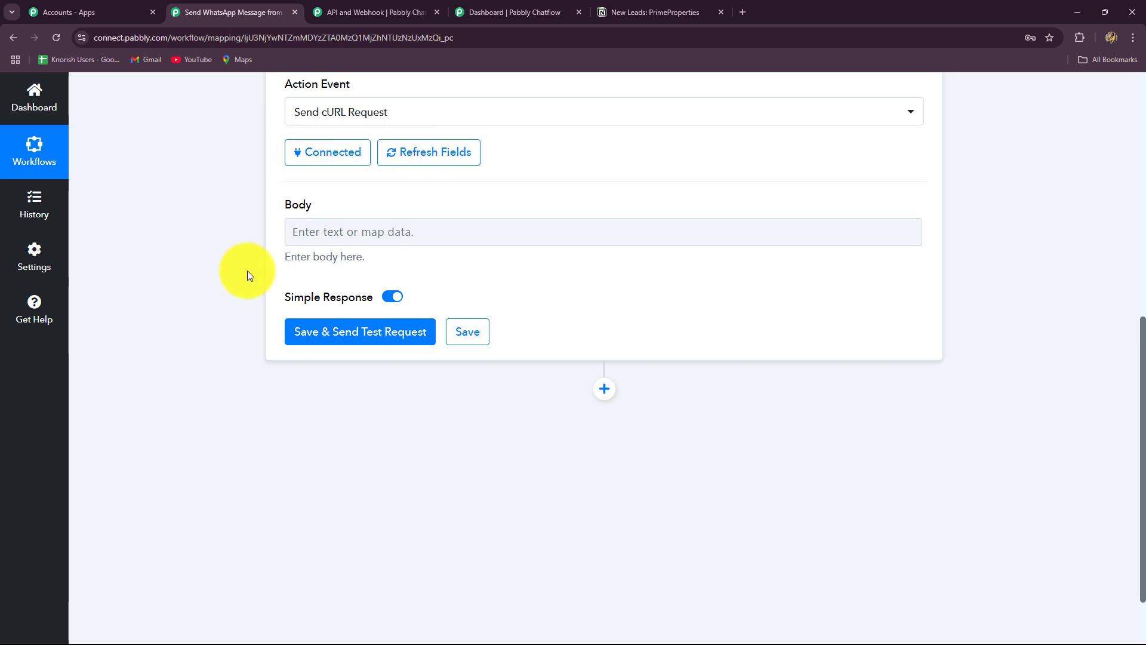
{"action": "left_click", "coordinate": [533, 4]}
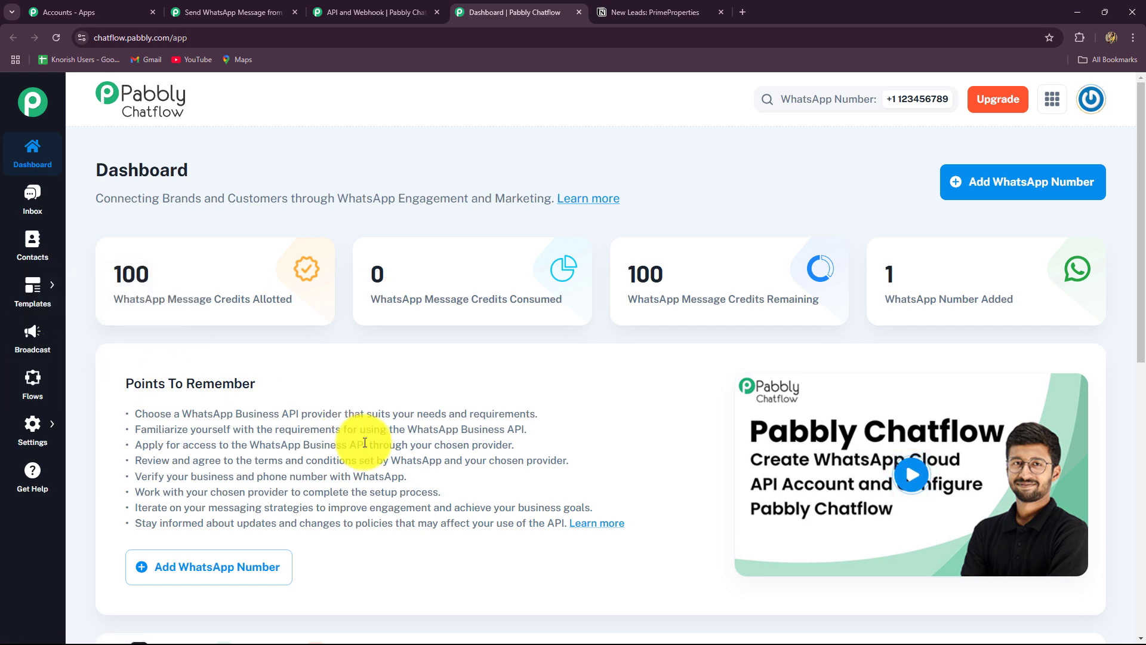
{"action": "left_click", "coordinate": [31, 298]}
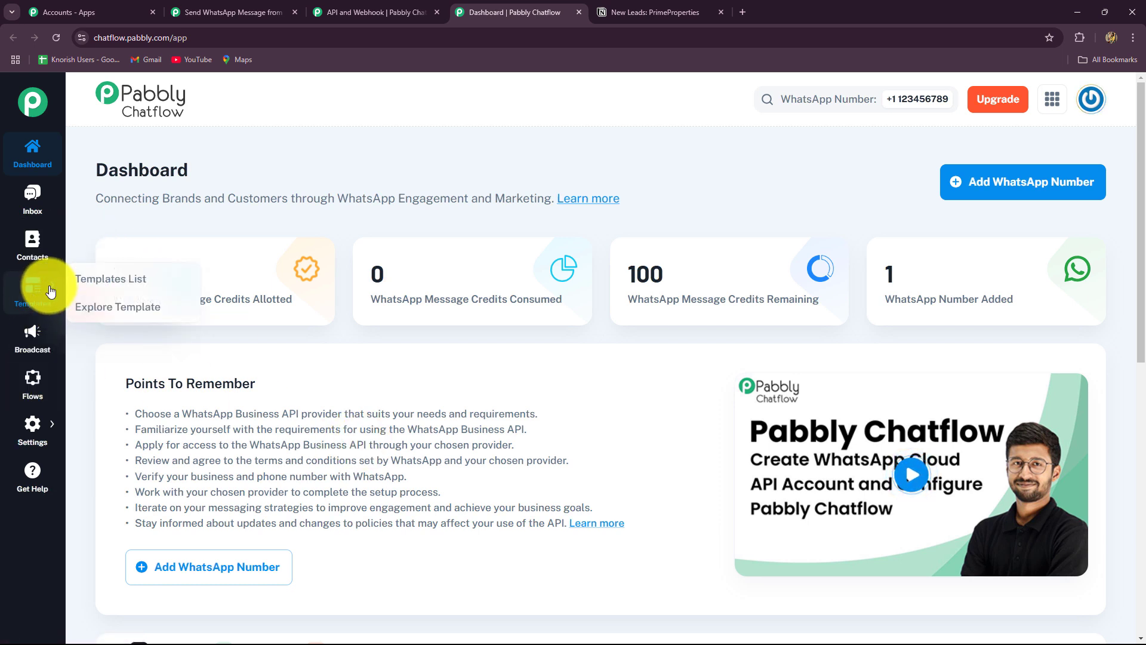
{"action": "left_click", "coordinate": [94, 280]}
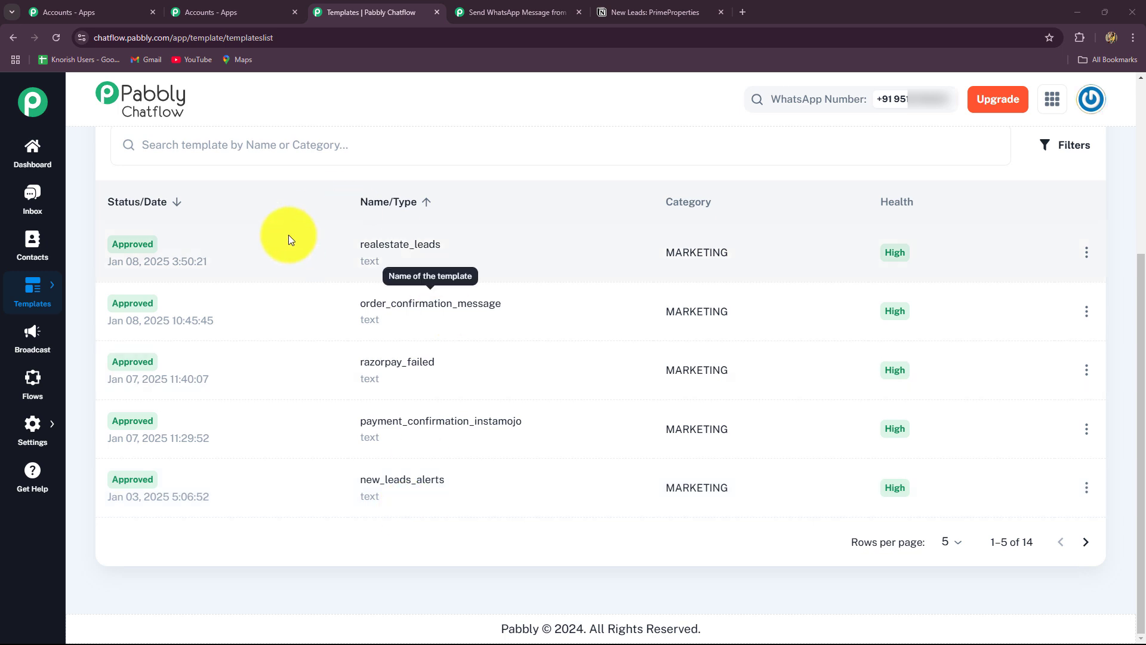
{"action": "left_click", "coordinate": [408, 253]}
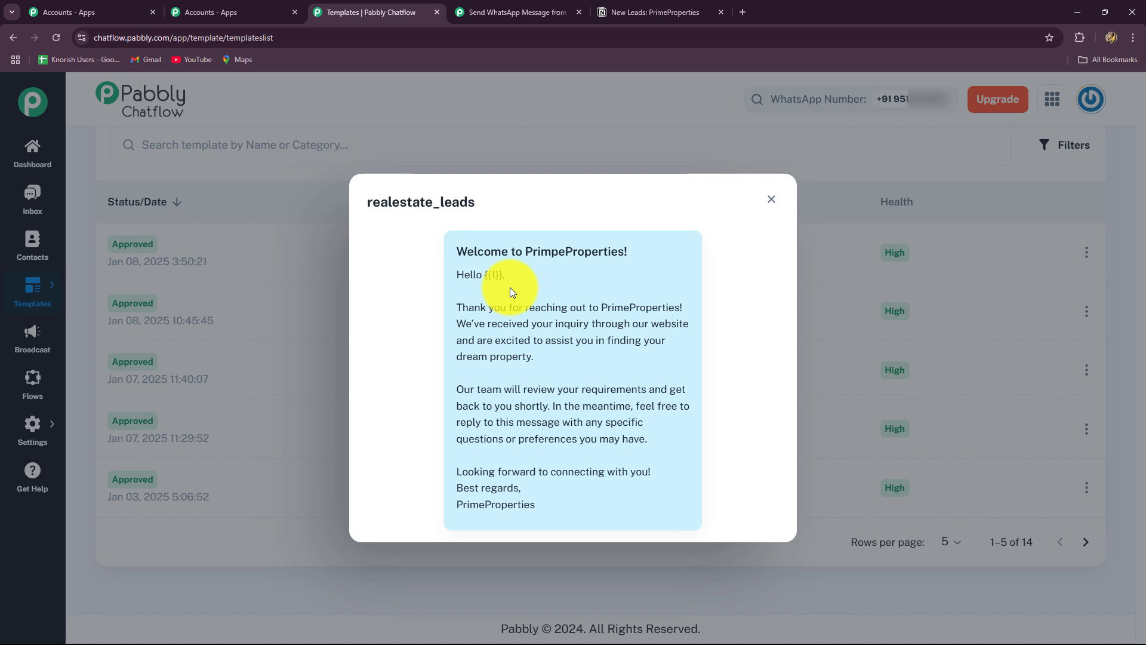
{"action": "left_click", "coordinate": [772, 200]}
Start a new message template with the category Marketing and the name new_leads
{"action": "scroll", "coordinate": [400, 528], "scroll_direction": "up", "scroll_amount": 5}
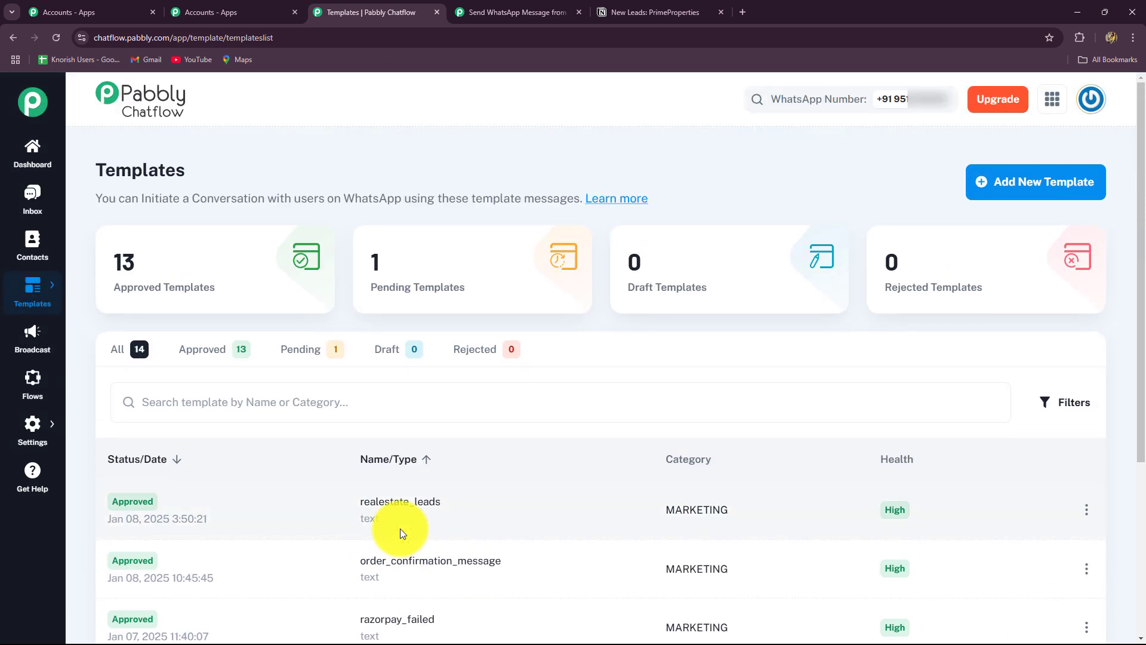
{"action": "left_click", "coordinate": [1016, 198]}
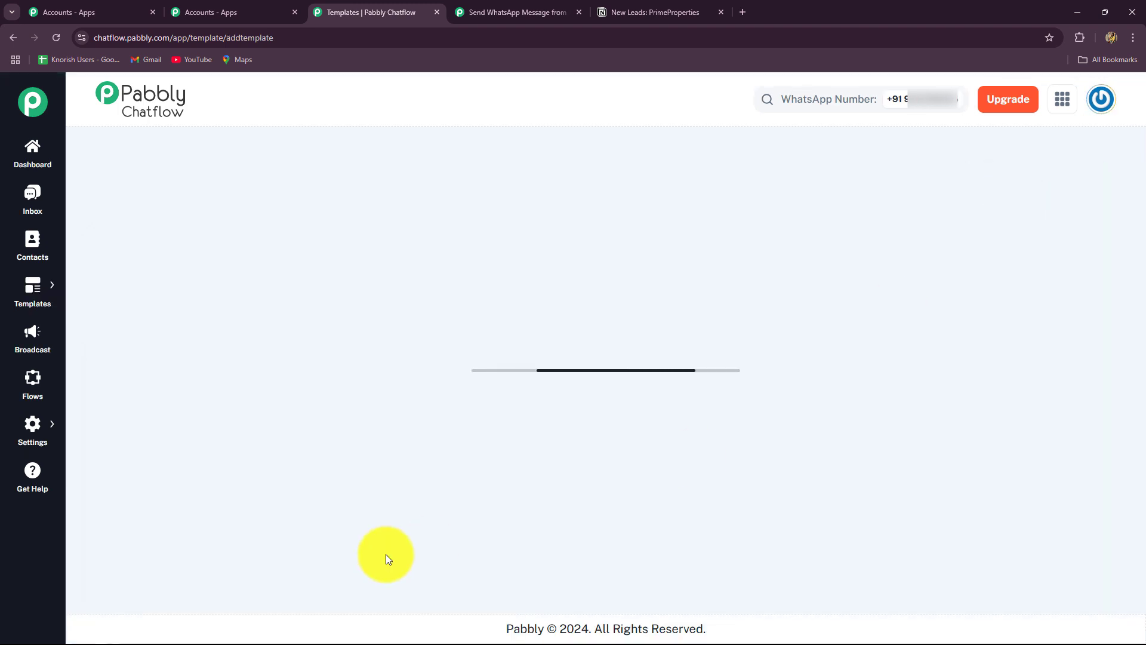
{"action": "scroll", "coordinate": [264, 489], "scroll_direction": "down", "scroll_amount": 2}
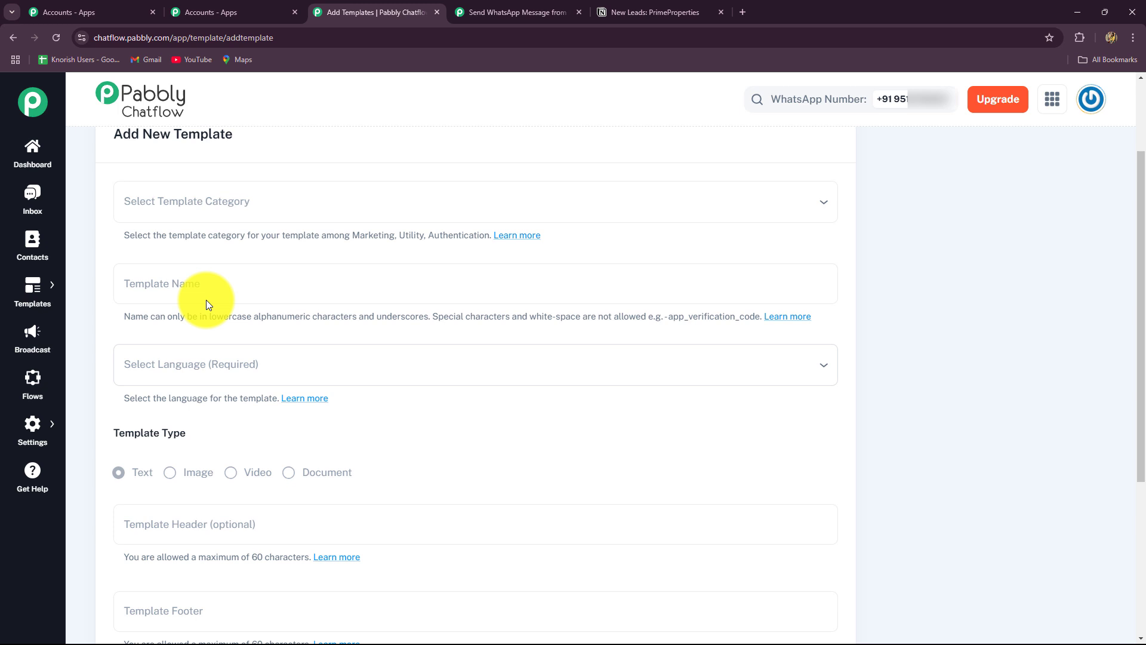
{"action": "left_click", "coordinate": [143, 201]}
{"action": "left_click", "coordinate": [151, 240]}
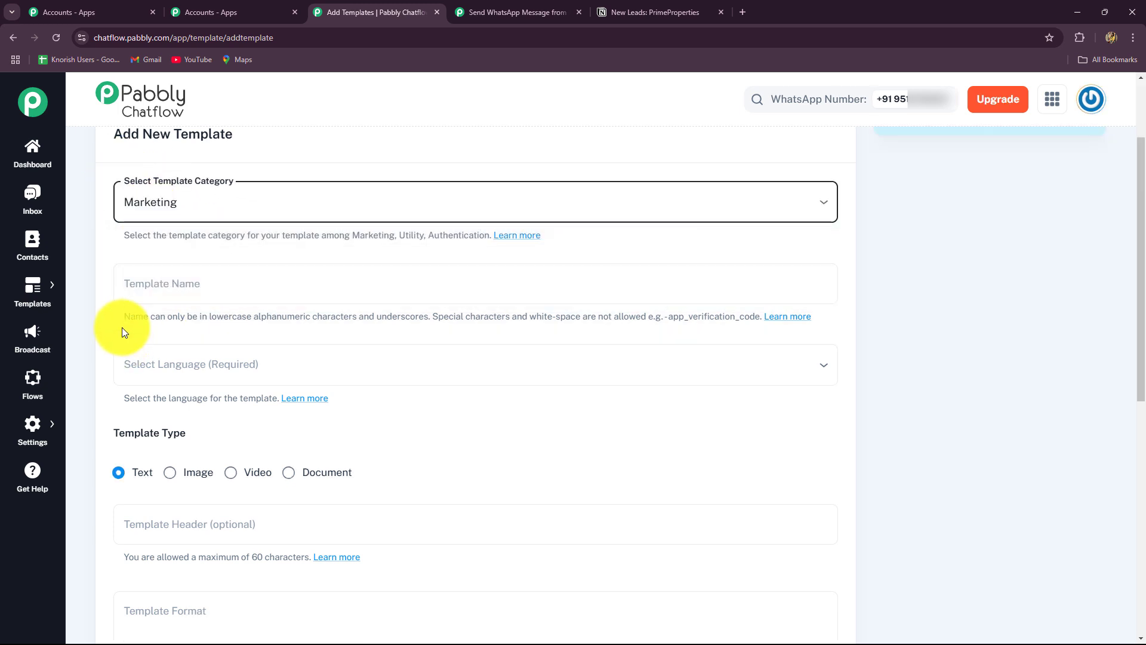
{"action": "scroll", "coordinate": [171, 260], "scroll_direction": "down", "scroll_amount": 1}
{"action": "left_click", "coordinate": [172, 223]}
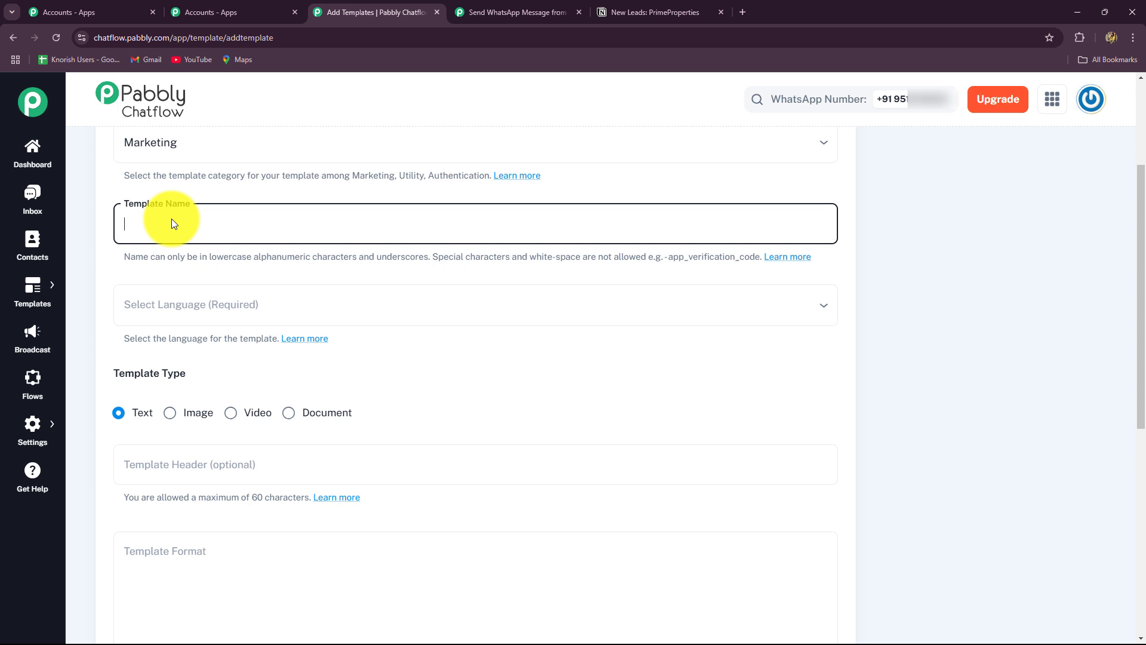
{"action": "left_click_drag", "start_coordinate": [381, 258], "coordinate": [445, 258]}
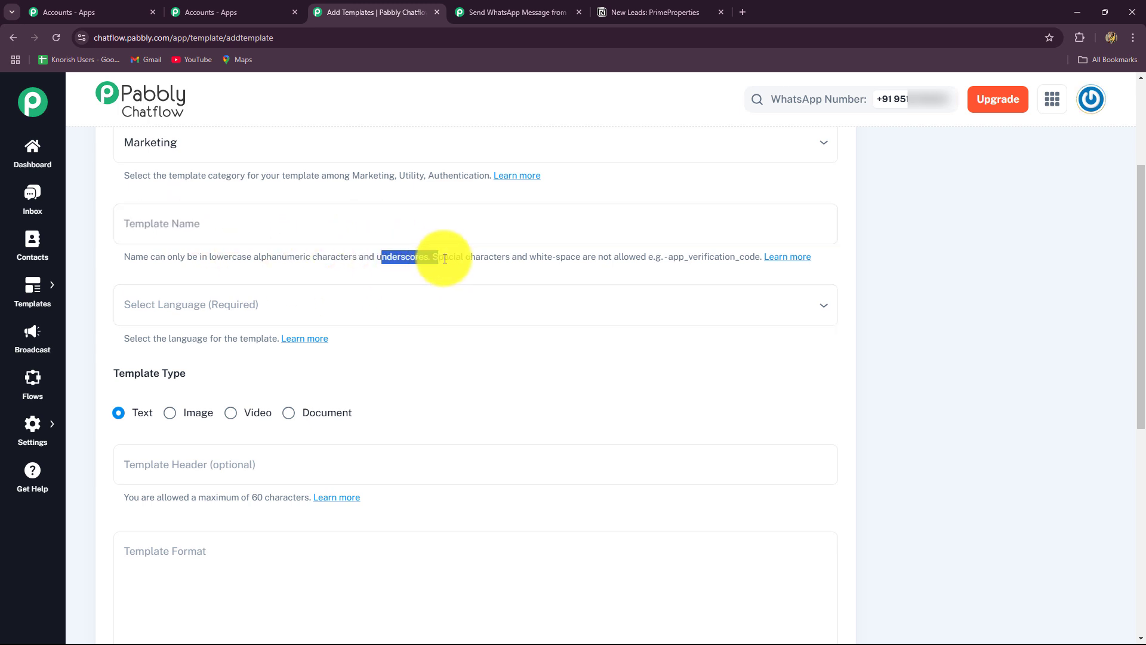
{"action": "left_click", "coordinate": [160, 220]}
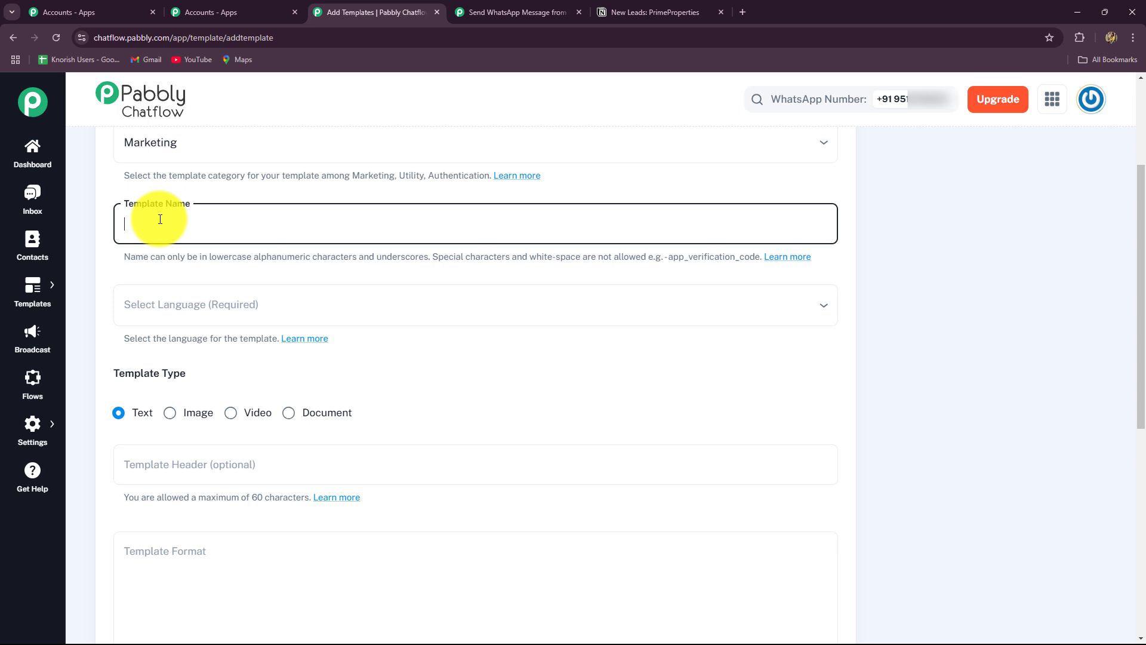
{"action": "type", "text": "new_leads"}
Set the new template's language to English (UK)
{"action": "scroll", "coordinate": [138, 278], "scroll_direction": "down", "scroll_amount": 1}
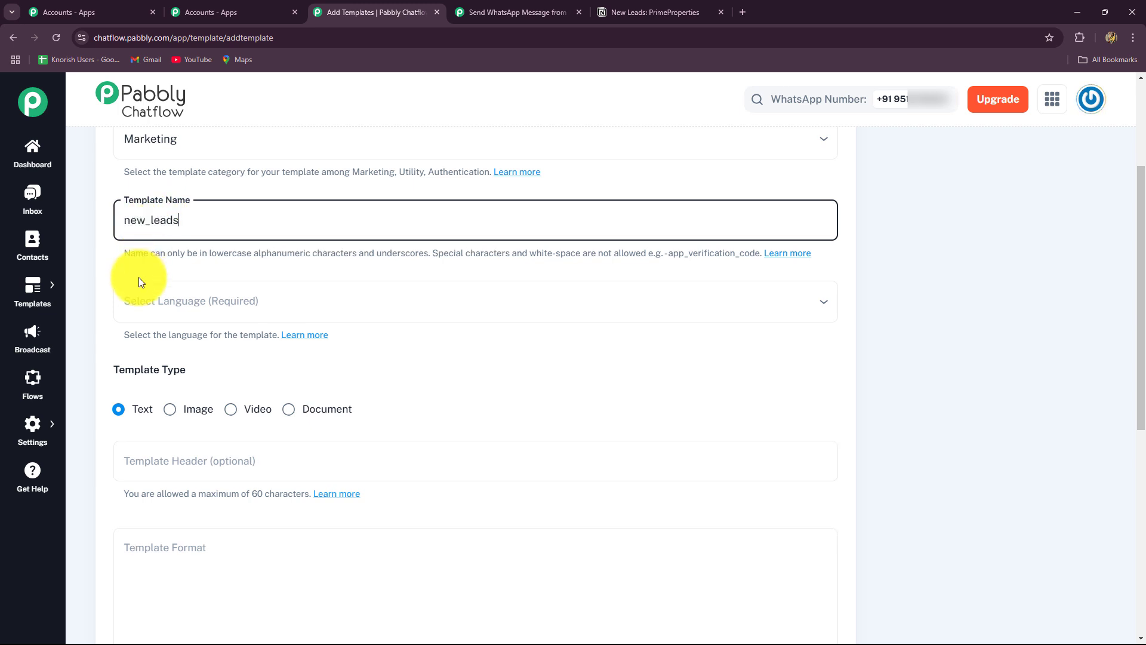
{"action": "scroll", "coordinate": [139, 277], "scroll_direction": "down", "scroll_amount": 2}
{"action": "left_click", "coordinate": [138, 197]}
{"action": "key", "text": "e"}
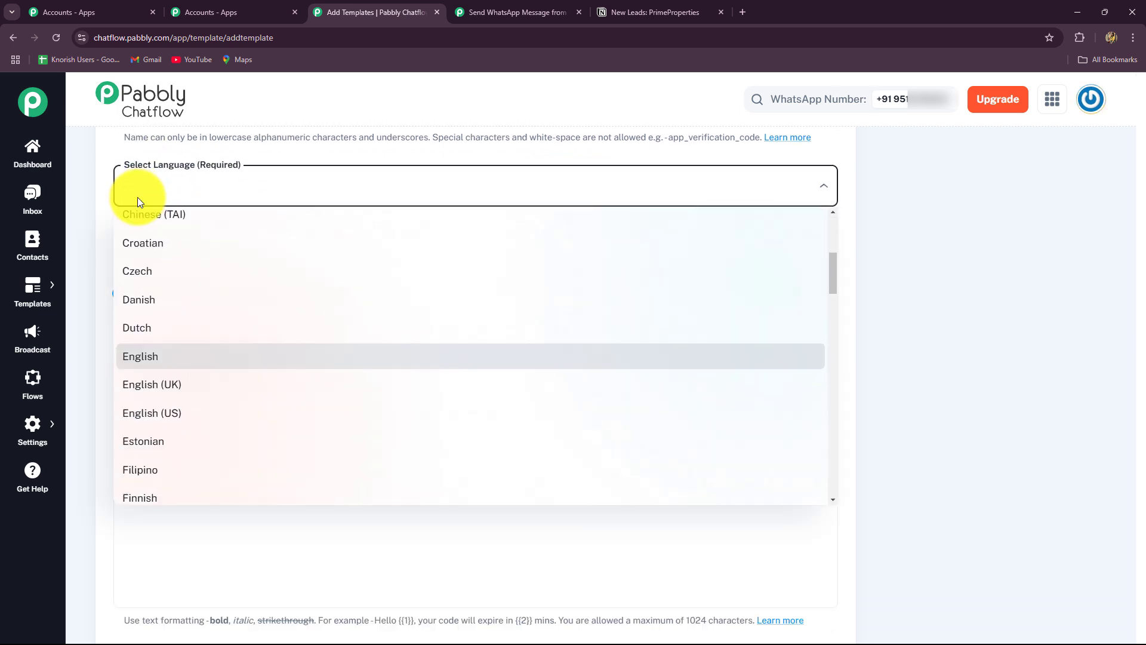
{"action": "left_click", "coordinate": [144, 384]}
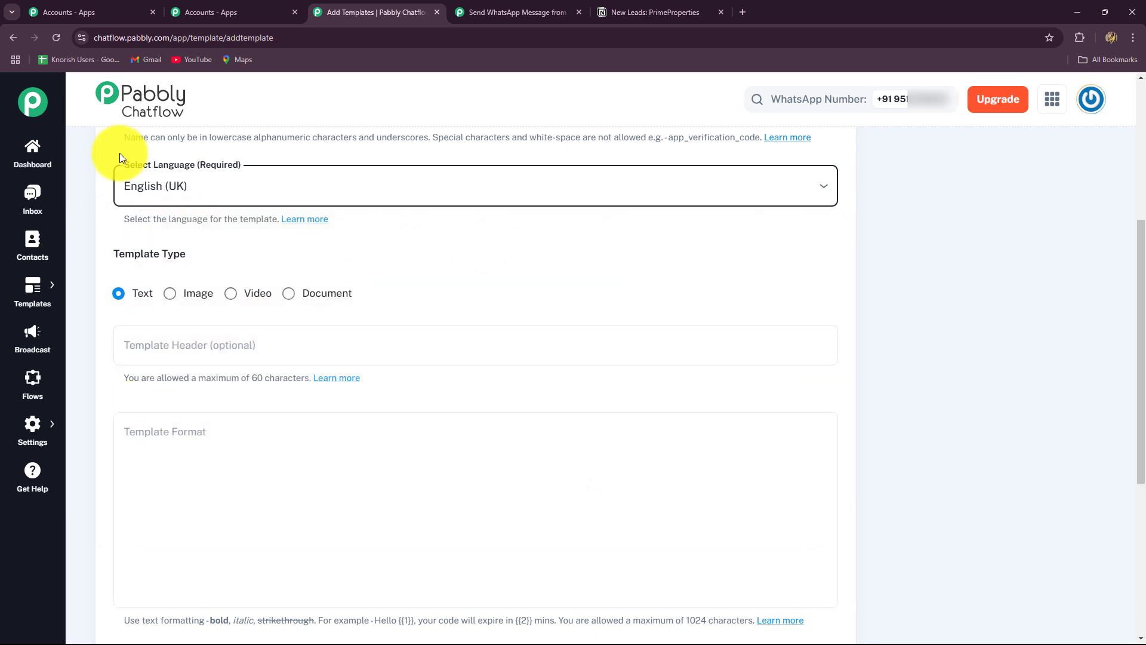
Enter "Welcome!" as the header of the text template
{"action": "scroll", "coordinate": [176, 286], "scroll_direction": "down", "scroll_amount": 2}
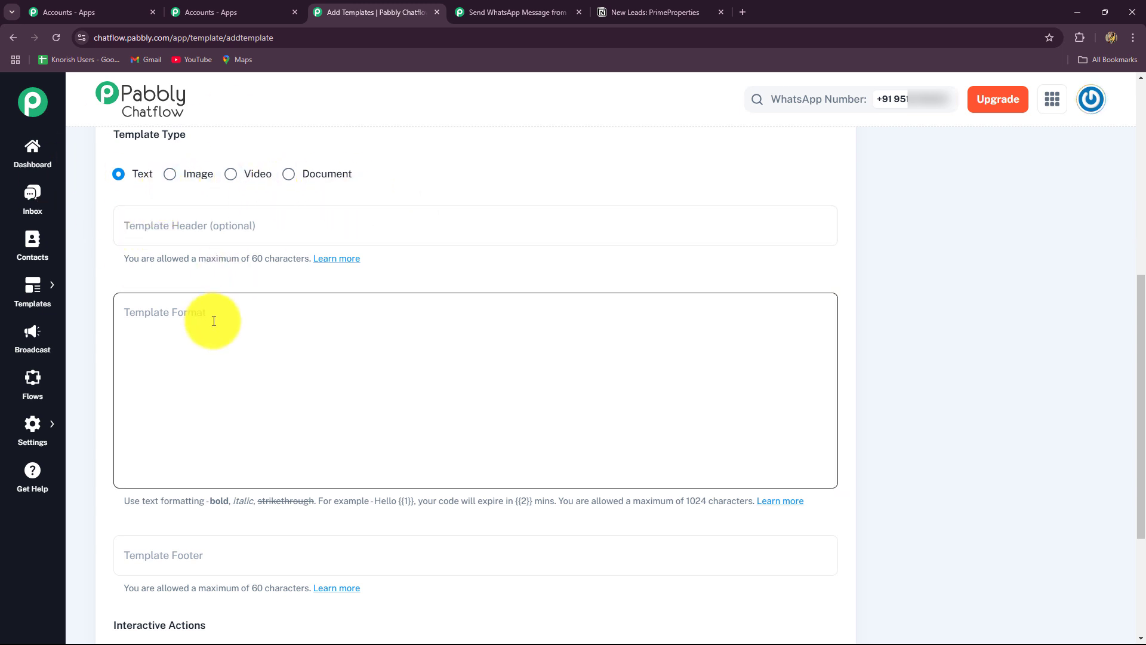
{"action": "scroll", "coordinate": [215, 292], "scroll_direction": "down", "scroll_amount": 1}
{"action": "left_click", "coordinate": [146, 284]}
{"action": "left_click", "coordinate": [159, 167]}
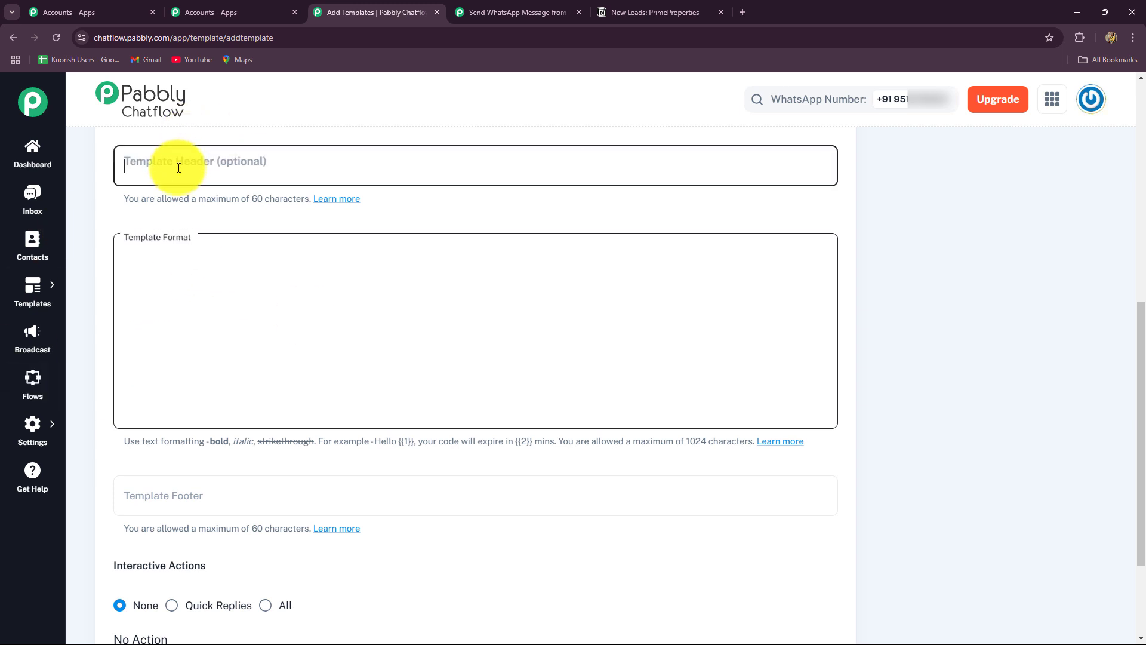
{"action": "key", "text": "Caps_Lock"}
{"action": "type", "text": "W"}
{"action": "key", "text": "Caps_Lock"}
{"action": "type", "text": "e"}
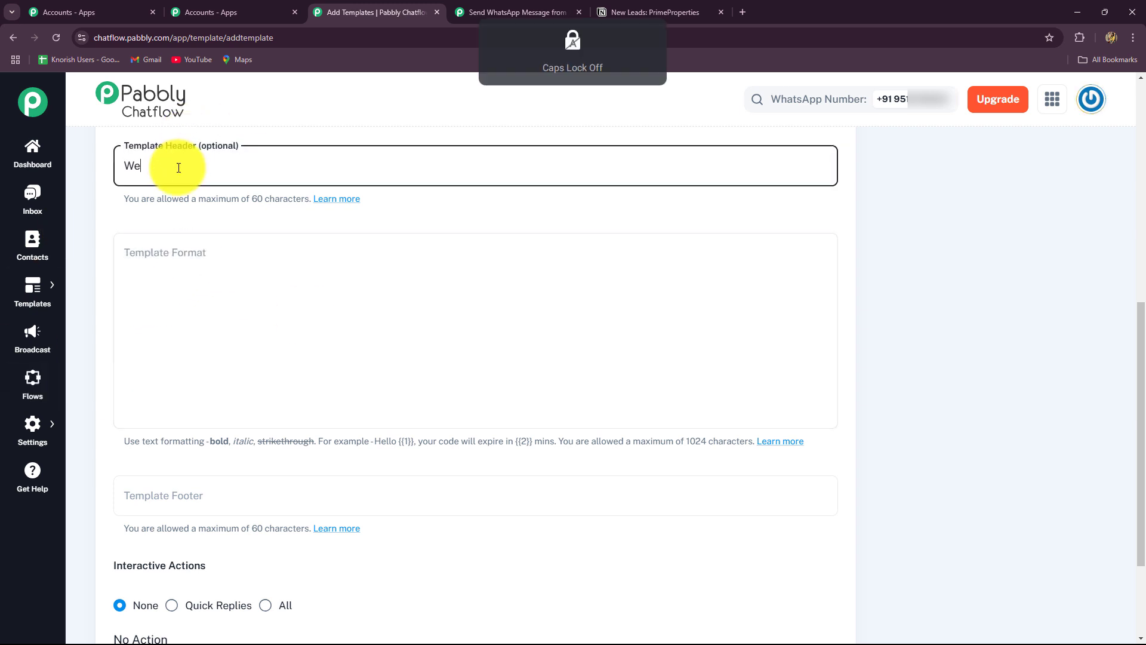
{"action": "type", "text": "lcome!"}
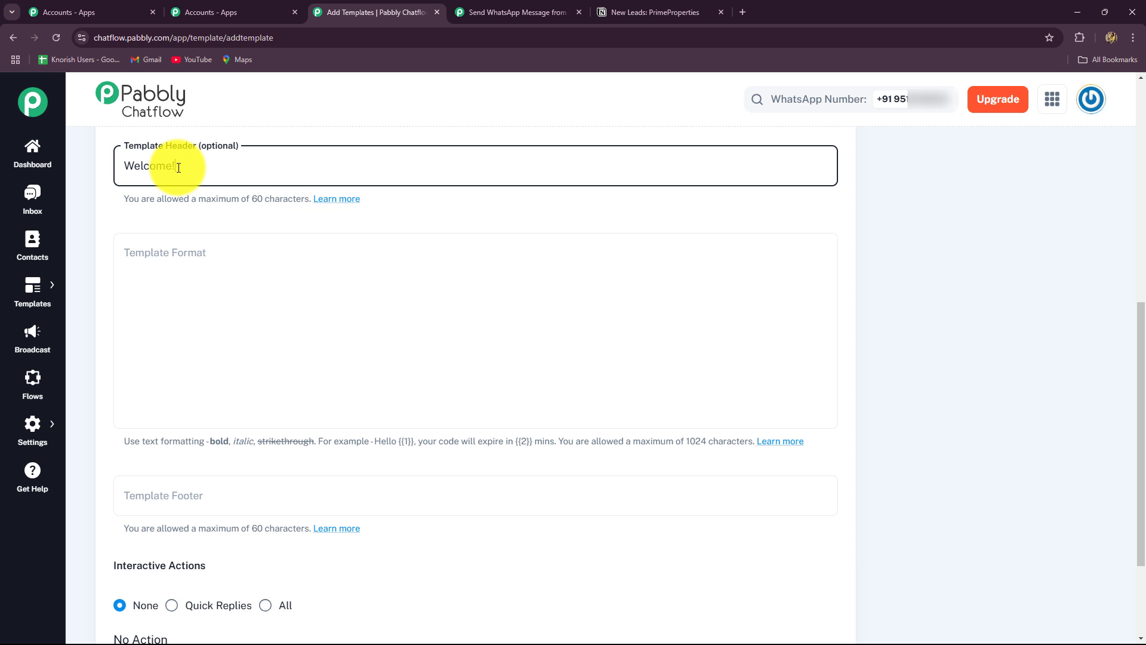
Enter "Hello, {{1}}" as the template's message body and set the parameter's sample value to Name
{"action": "left_click", "coordinate": [147, 252]}
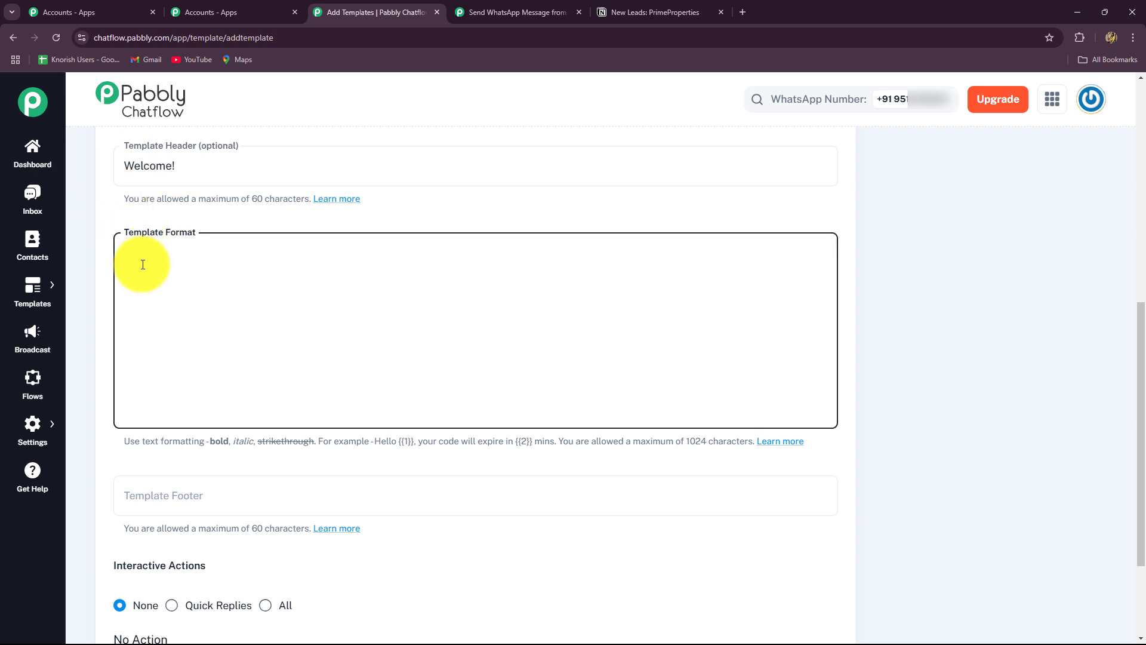
{"action": "key", "text": "Caps_Lock"}
{"action": "type", "text": "Hello, {{1}}"}
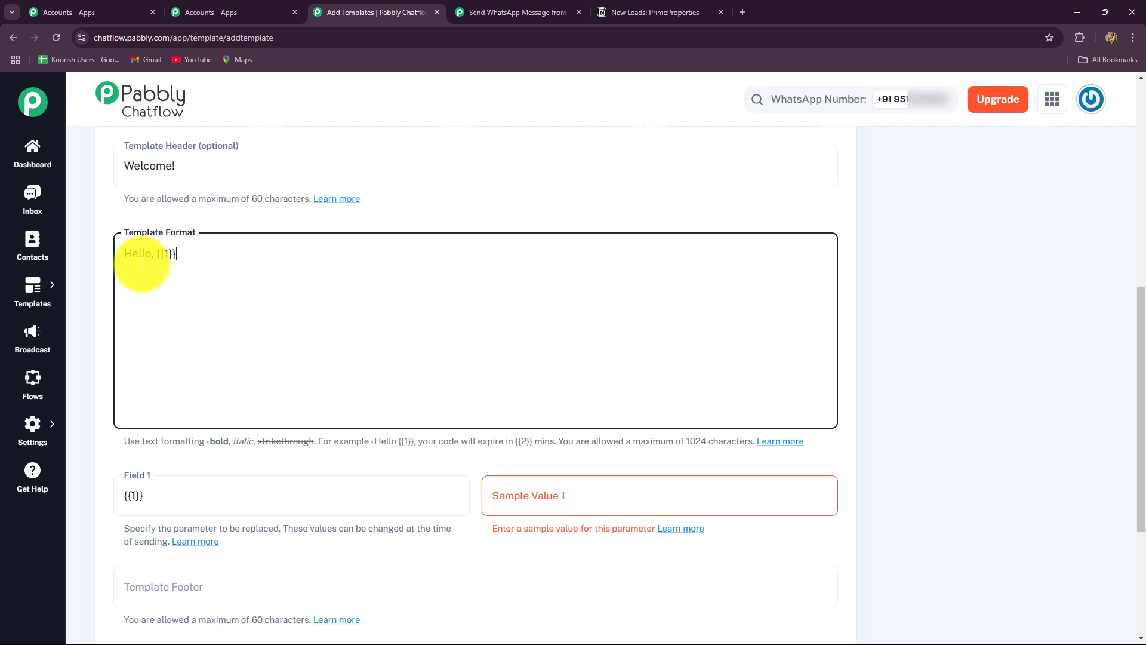
{"action": "left_click", "coordinate": [552, 503]}
{"action": "key", "text": "Caps_Lock"}
{"action": "type", "text": "Na"}
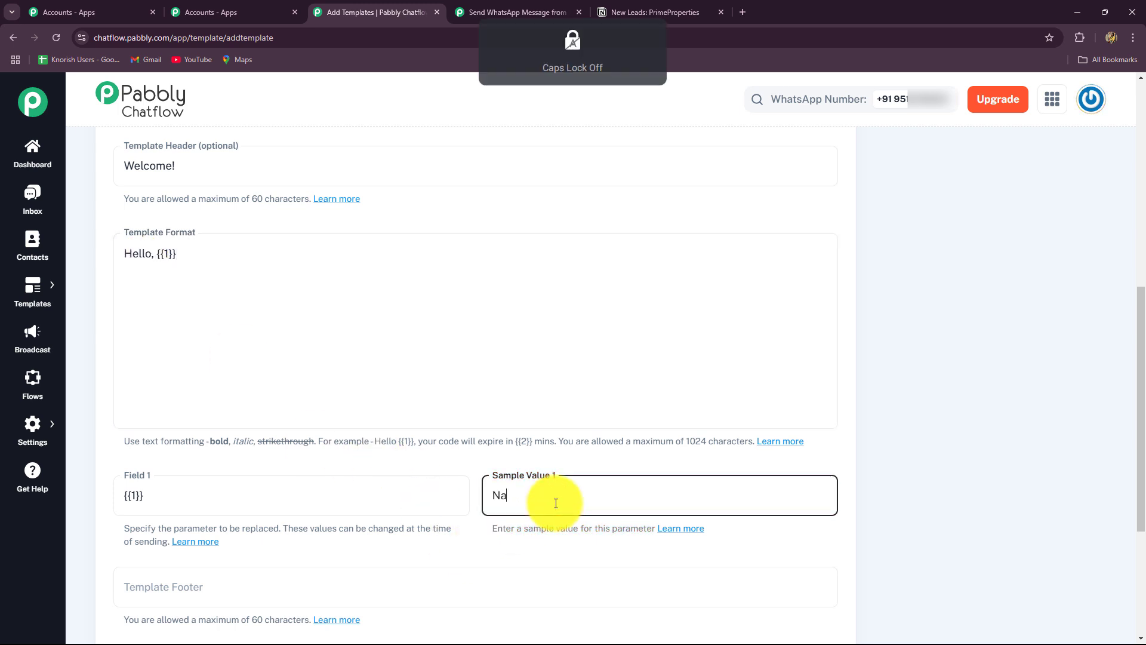
{"action": "type", "text": "me"}
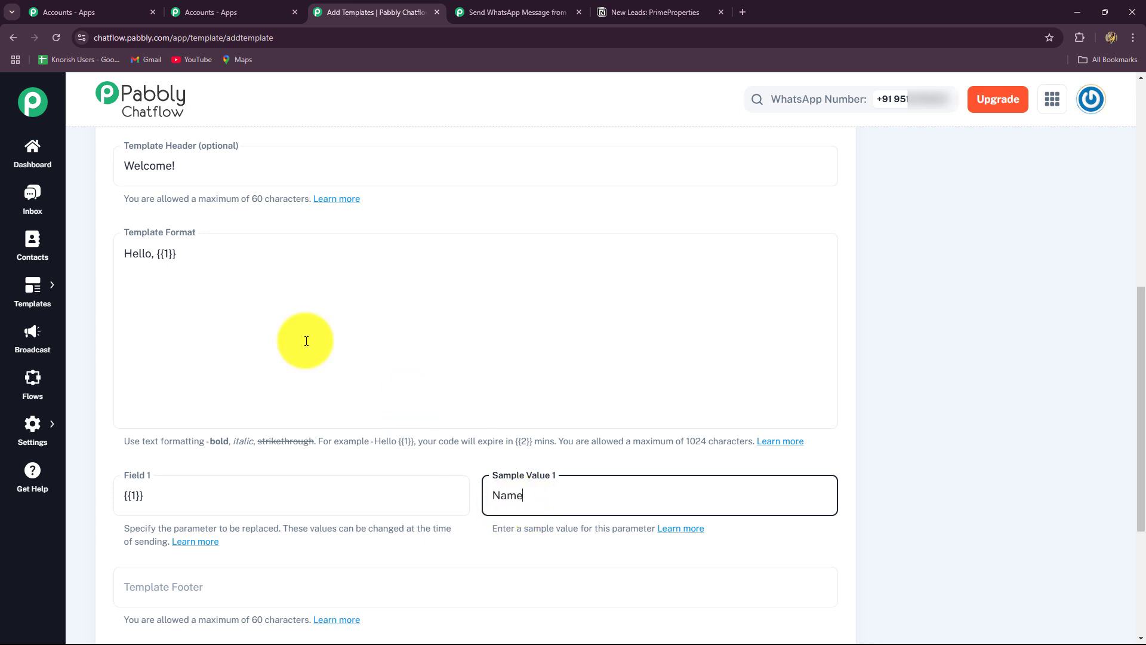
Review the remaining template fields and the message preview, and return to the templates list without submitting
{"action": "left_click", "coordinate": [169, 254]}
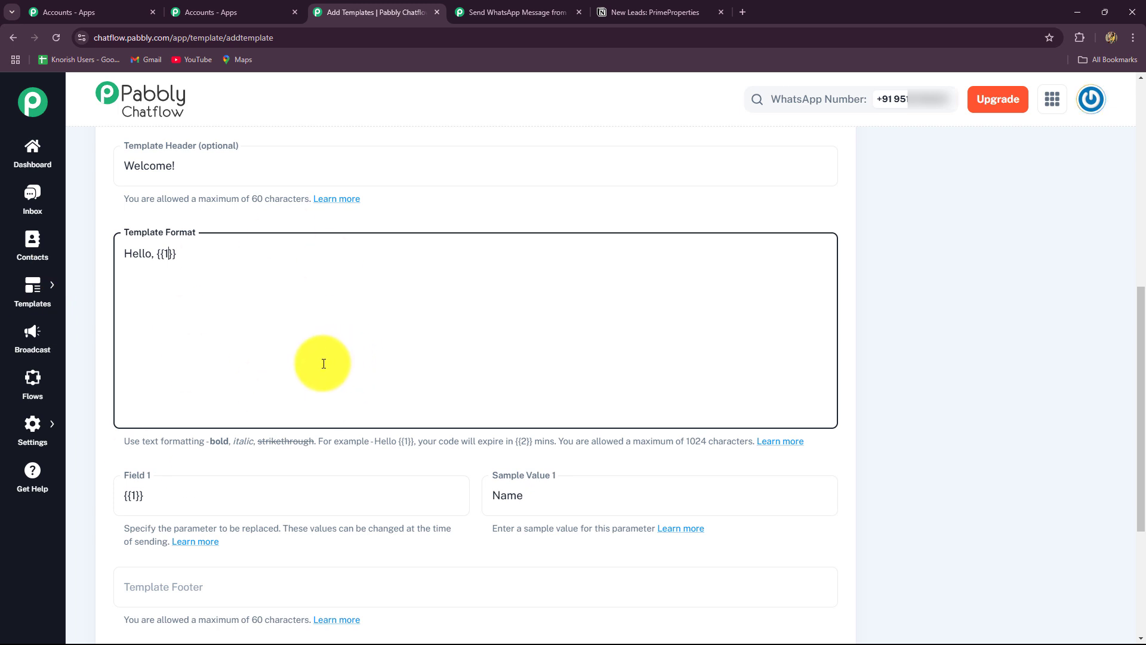
{"action": "scroll", "coordinate": [324, 364], "scroll_direction": "down", "scroll_amount": 3}
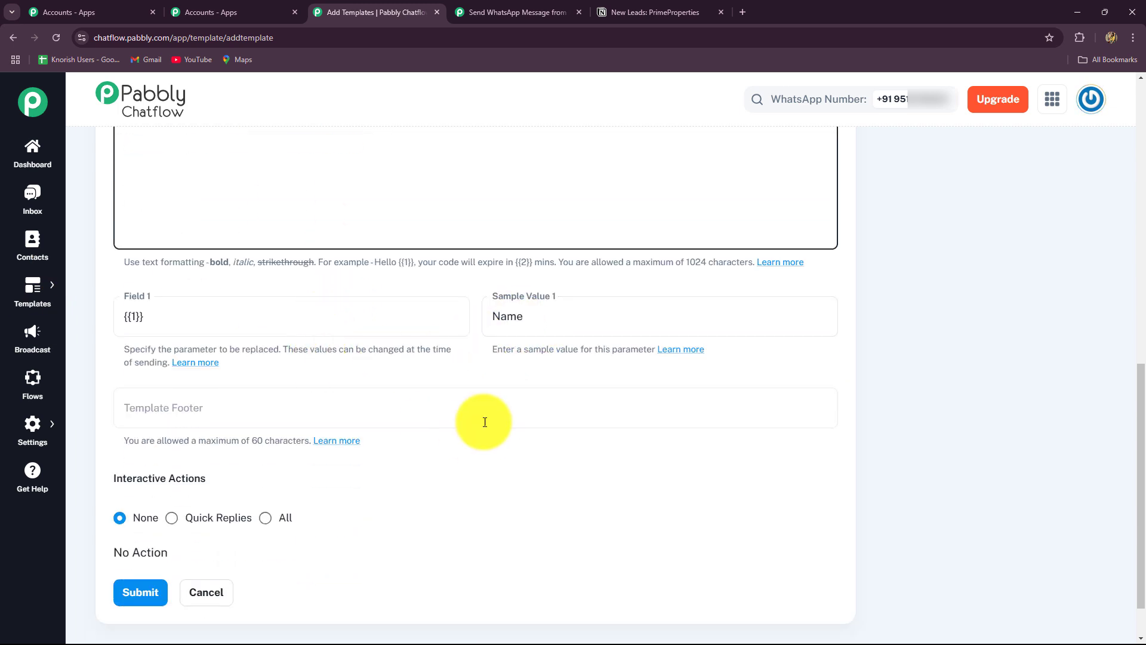
{"action": "scroll", "coordinate": [514, 427], "scroll_direction": "down", "scroll_amount": 1}
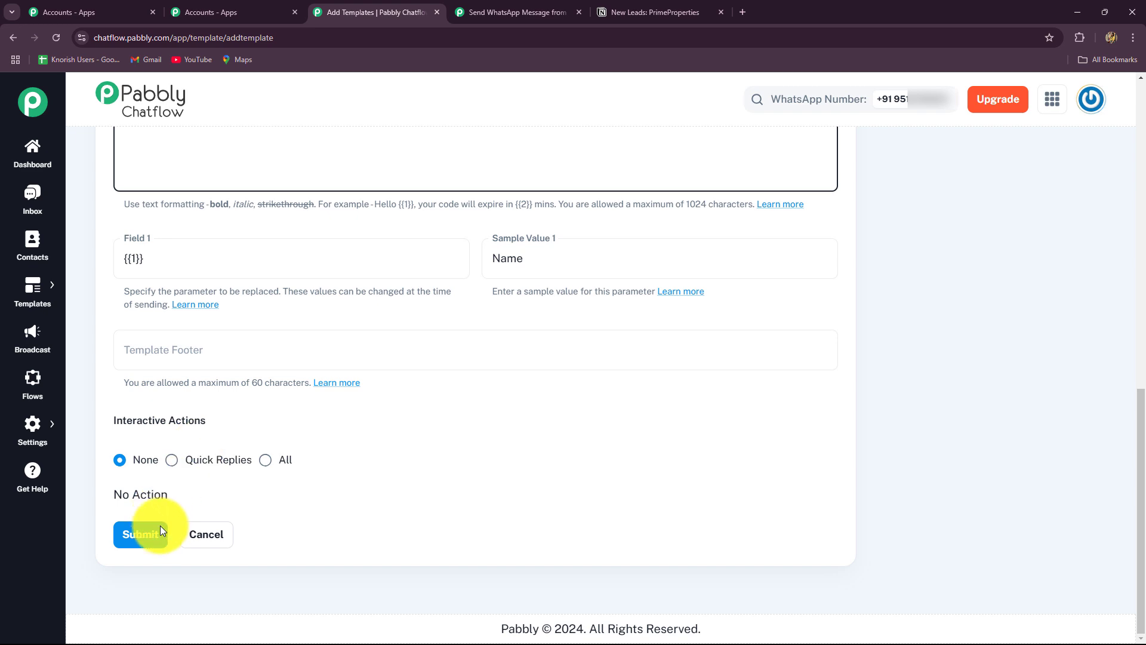
{"action": "scroll", "coordinate": [456, 502], "scroll_direction": "up", "scroll_amount": 4}
{"action": "scroll", "coordinate": [456, 502], "scroll_direction": "down", "scroll_amount": 4}
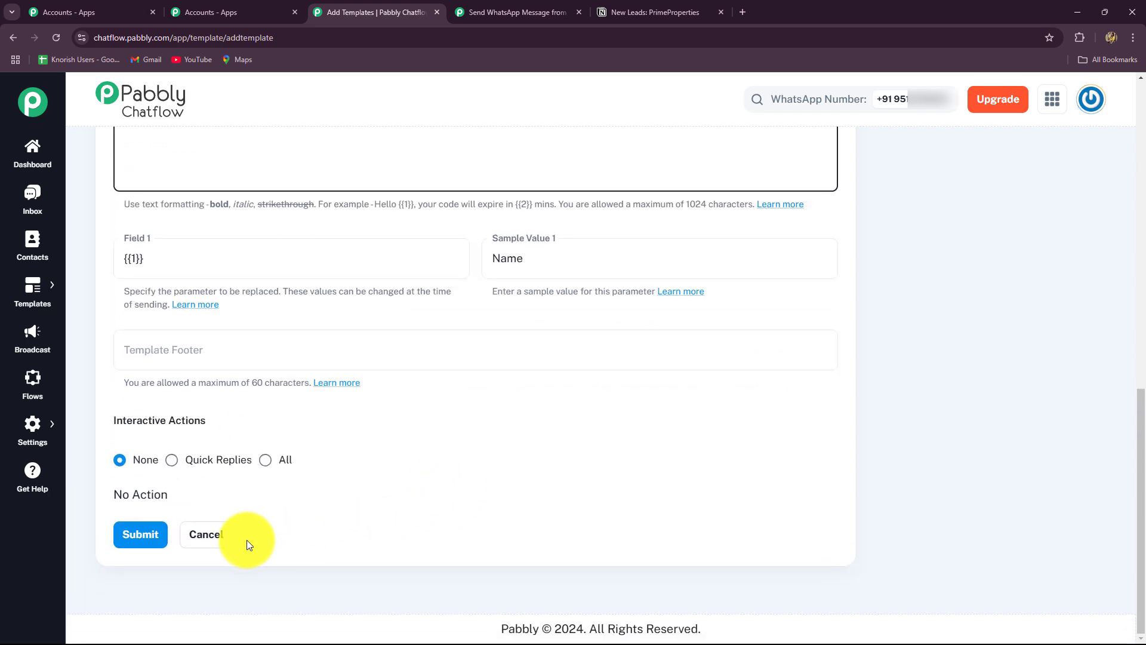
{"action": "scroll", "coordinate": [477, 501], "scroll_direction": "up", "scroll_amount": 10}
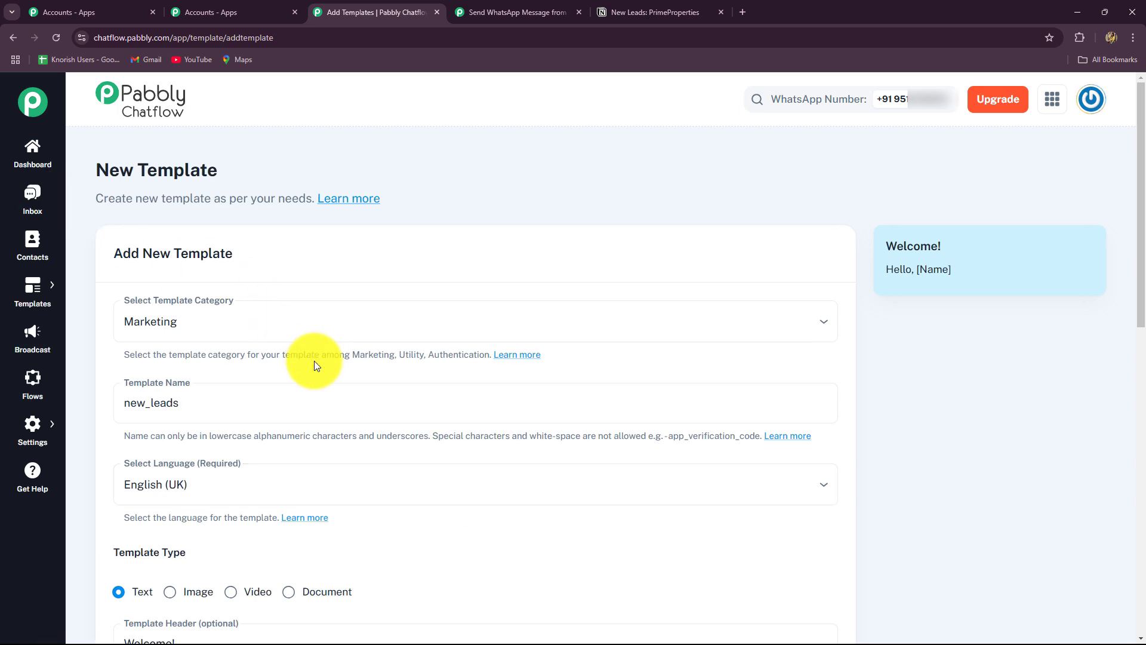
{"action": "left_click", "coordinate": [14, 37]}
{"action": "scroll", "coordinate": [390, 384], "scroll_direction": "down", "scroll_amount": 5}
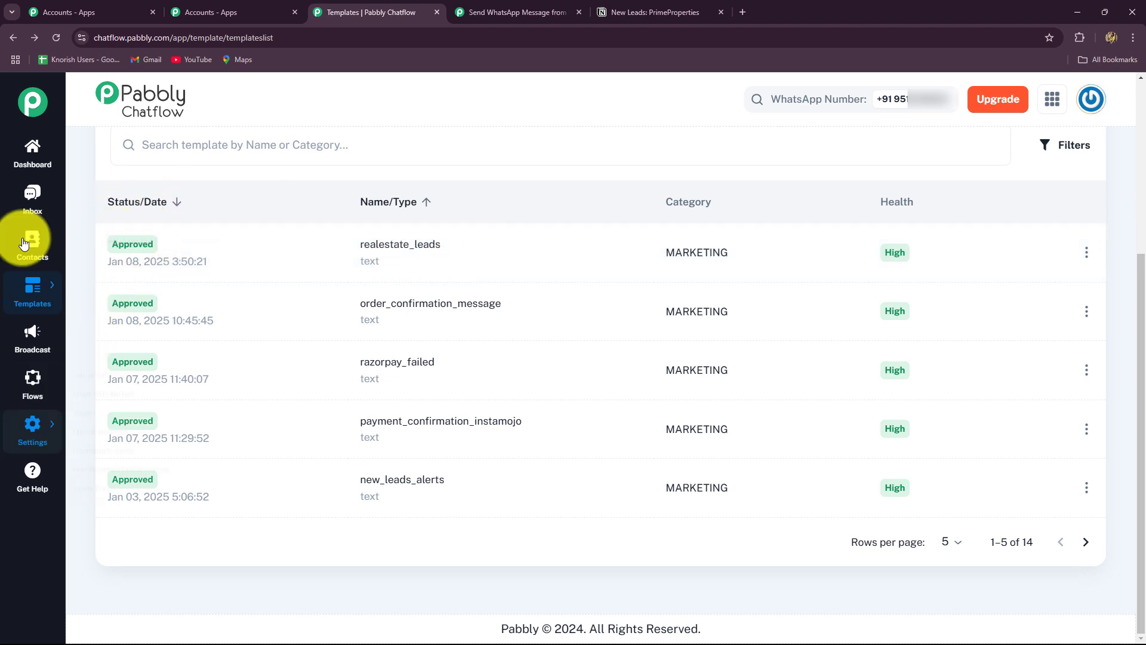
Start a new WhatsApp broadcast and set its broadcast type to API Campaign
{"action": "left_click", "coordinate": [36, 341]}
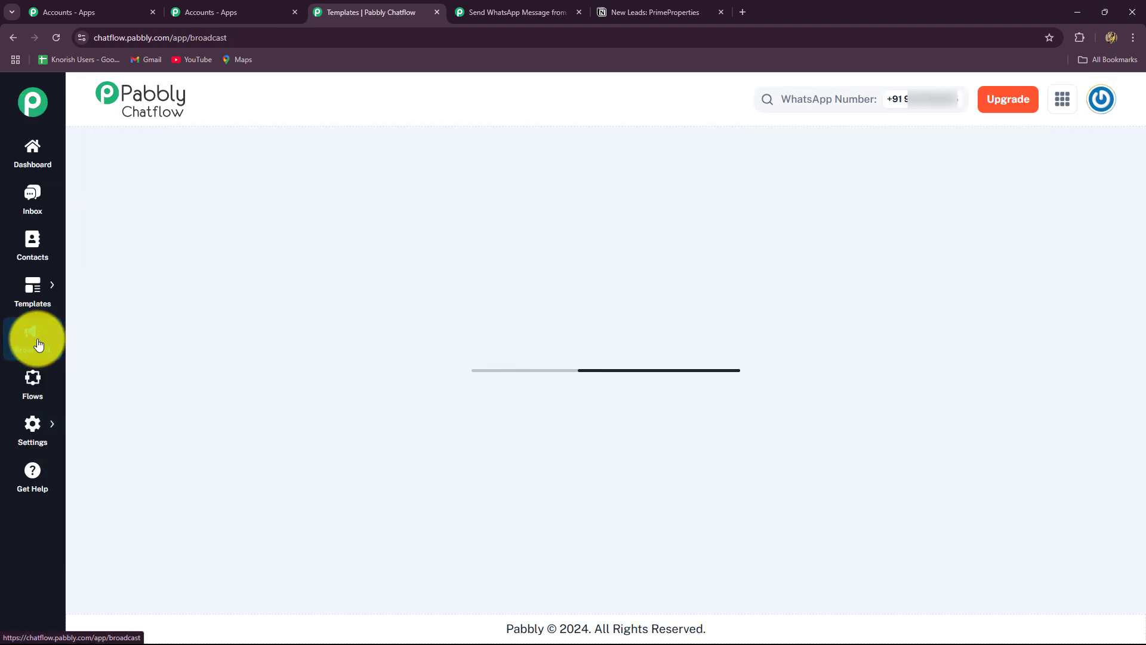
{"action": "left_click", "coordinate": [1068, 187]}
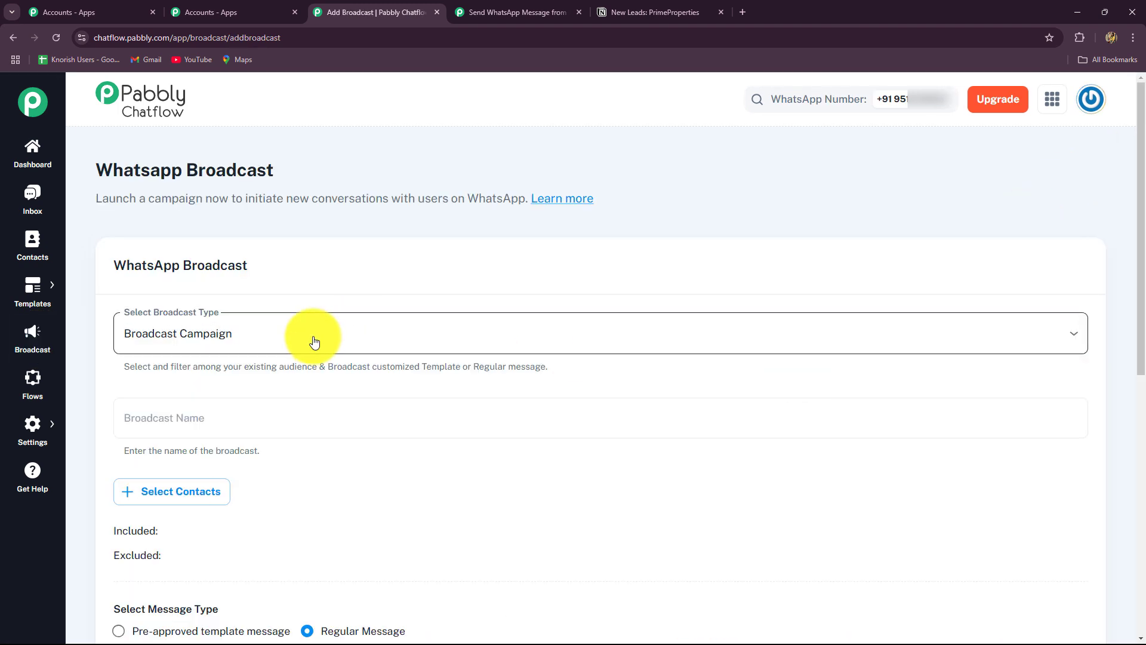
{"action": "left_click", "coordinate": [313, 336]}
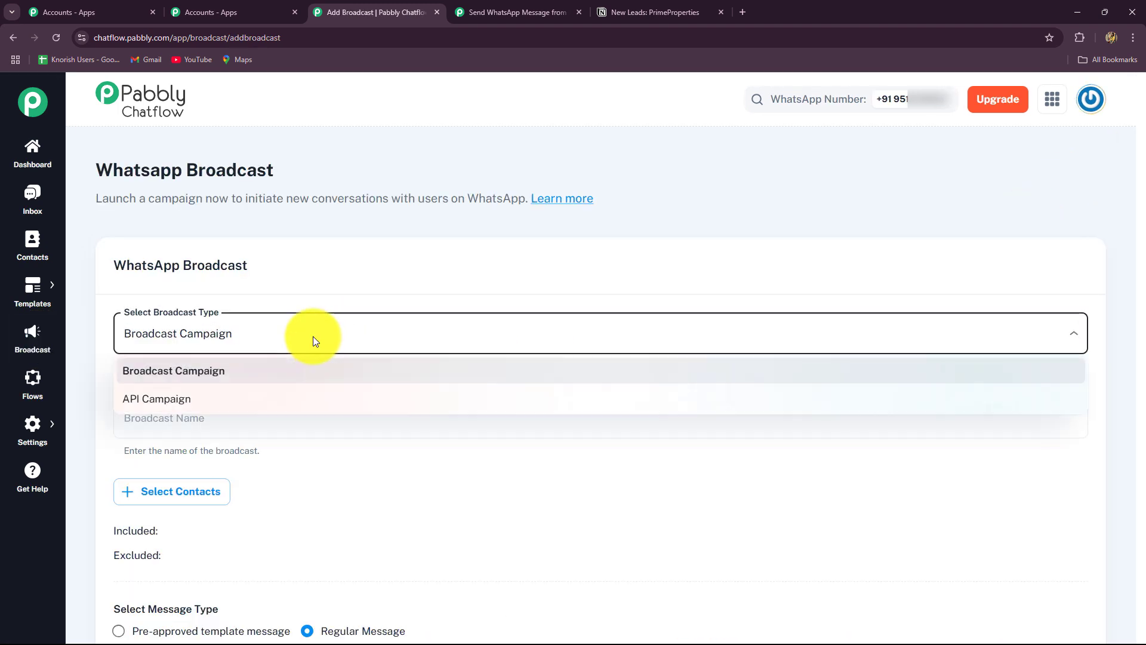
{"action": "left_click", "coordinate": [227, 398]}
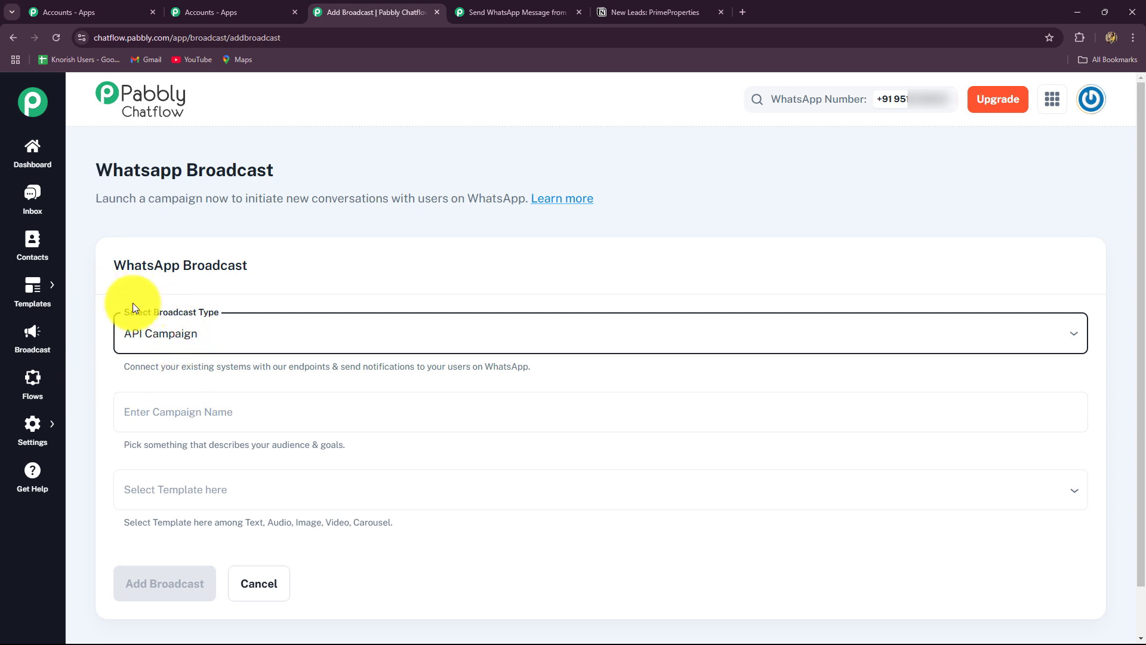
Name the API campaign "Real Estate Leads"
{"action": "scroll", "coordinate": [168, 352], "scroll_direction": "down", "scroll_amount": 1}
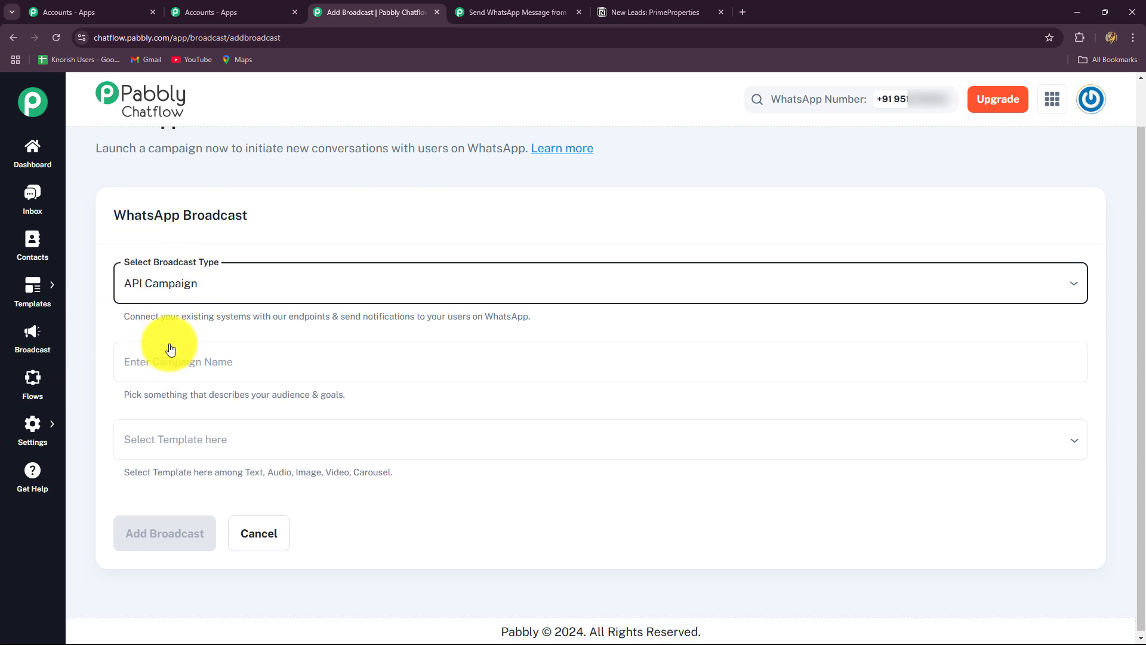
{"action": "left_click", "coordinate": [167, 356]}
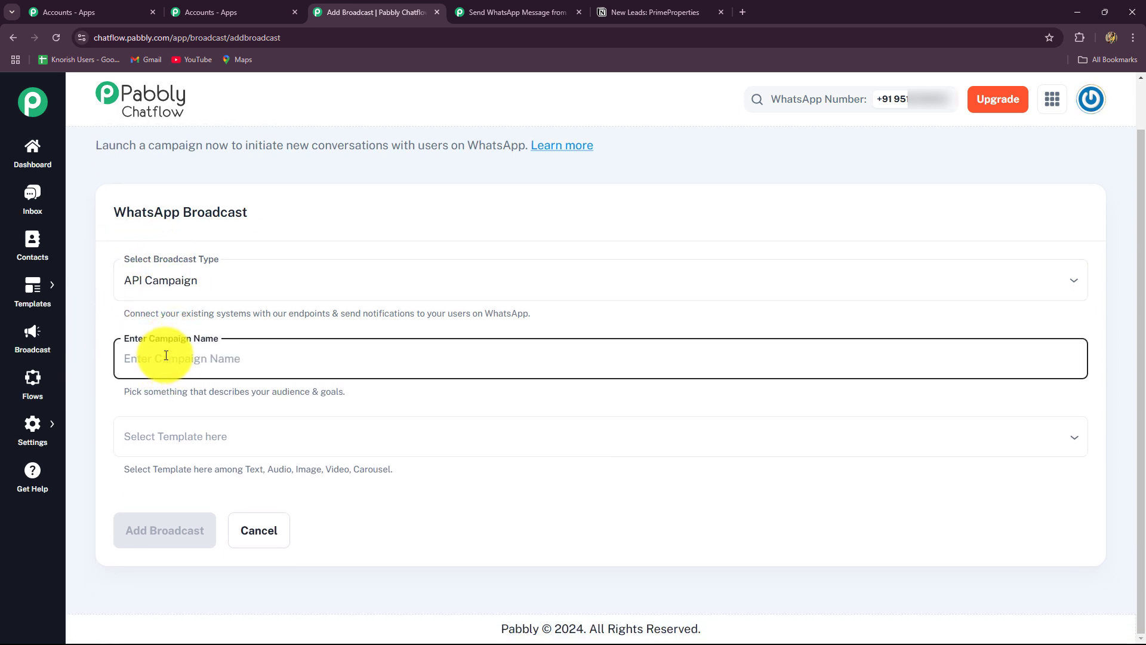
{"action": "key", "text": "Caps_Lock"}
{"action": "type", "text": "New"}
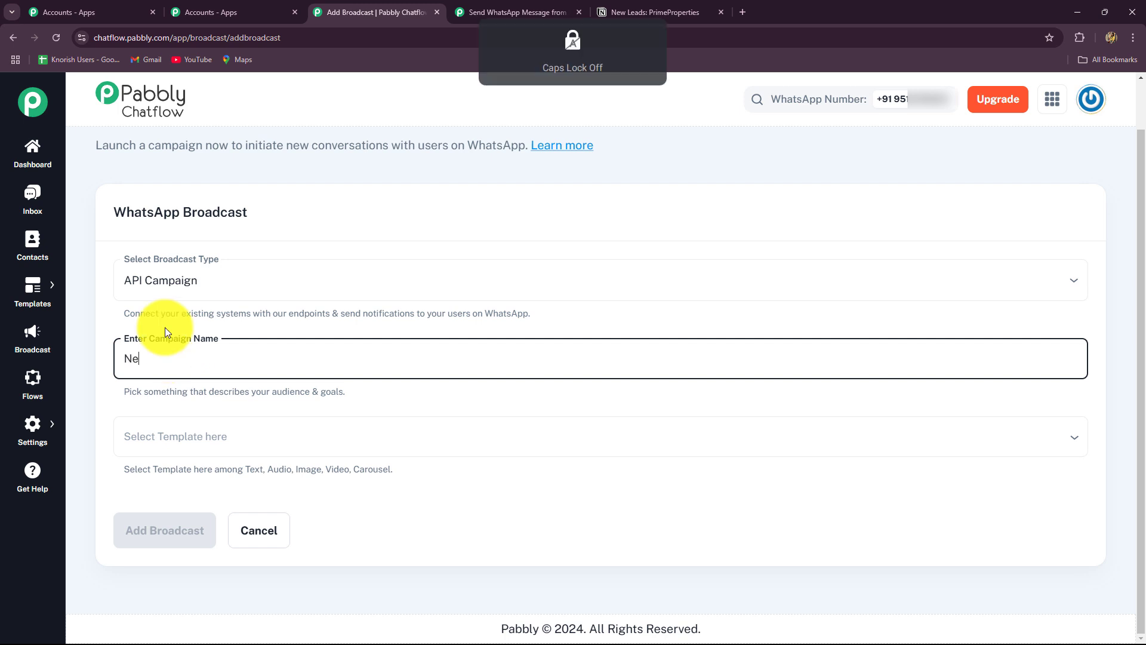
{"action": "key", "text": "BackSpace"}
{"action": "key", "text": "BackSpace"}
{"action": "key", "text": "BackSpace"}
{"action": "key", "text": "BackSpace"}
{"action": "type", "text": "Real Estate Leads"}
Select the realestate_leads template for the campaign and add the broadcast
{"action": "left_click", "coordinate": [145, 435]}
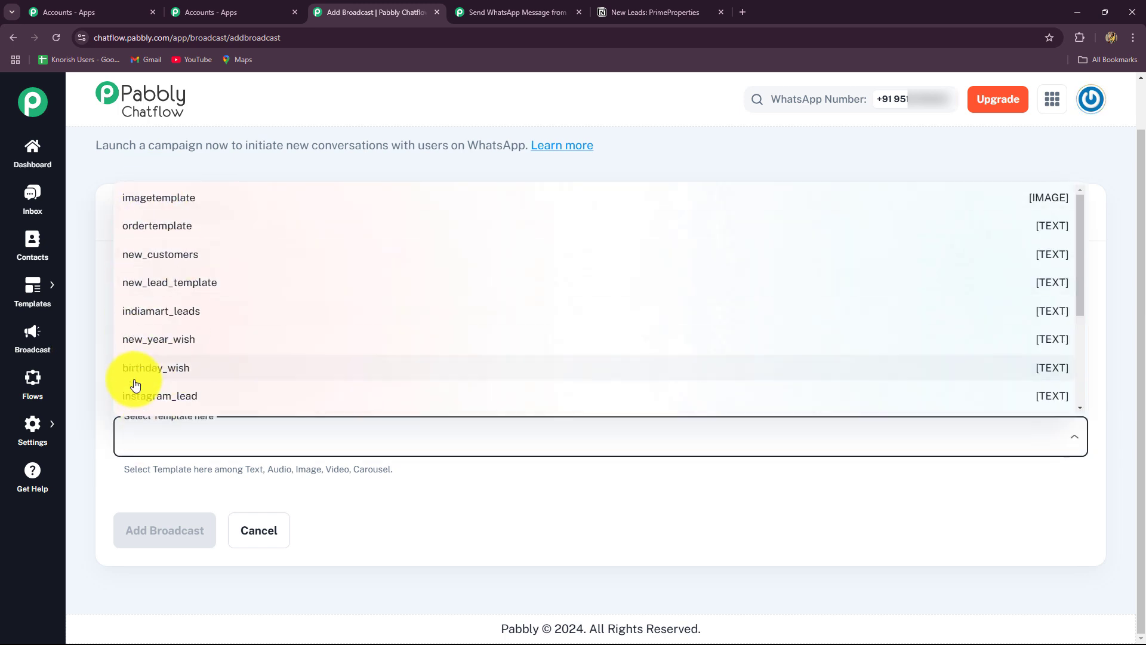
{"action": "type", "text": "rea"}
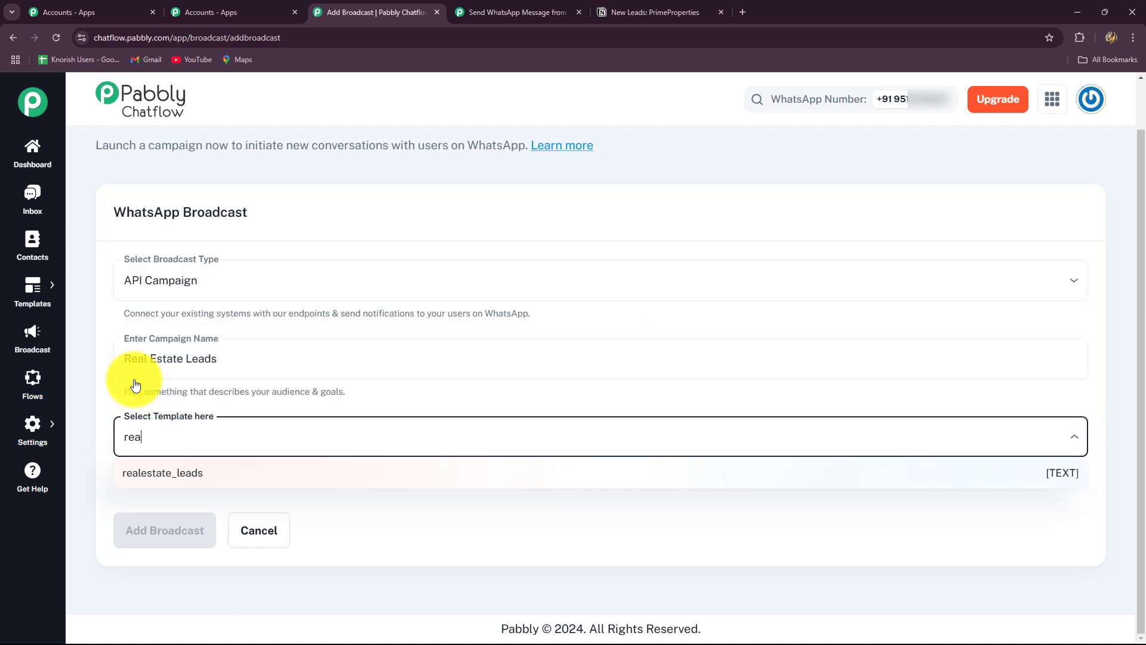
{"action": "left_click", "coordinate": [150, 477]}
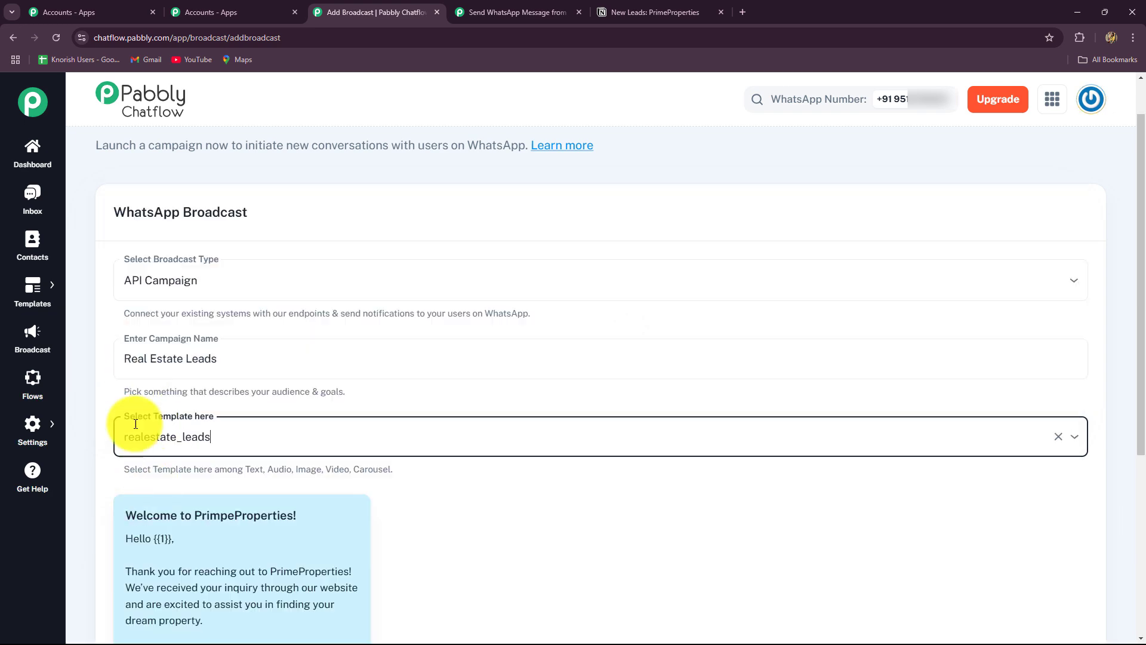
{"action": "scroll", "coordinate": [379, 460], "scroll_direction": "down", "scroll_amount": 4}
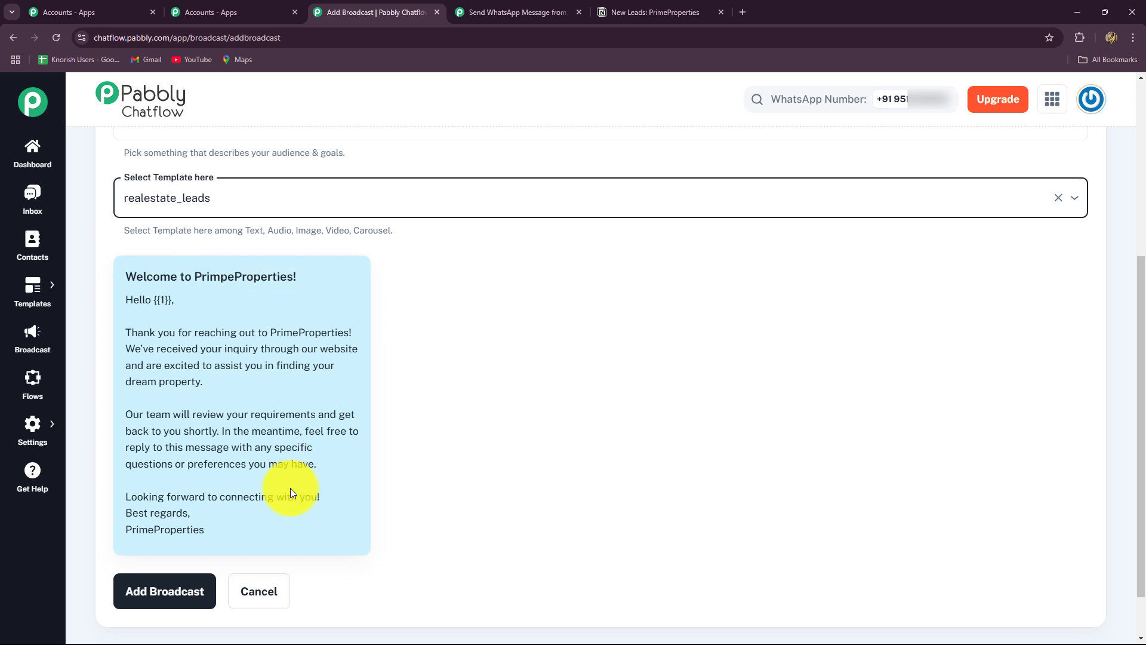
{"action": "left_click", "coordinate": [197, 588]}
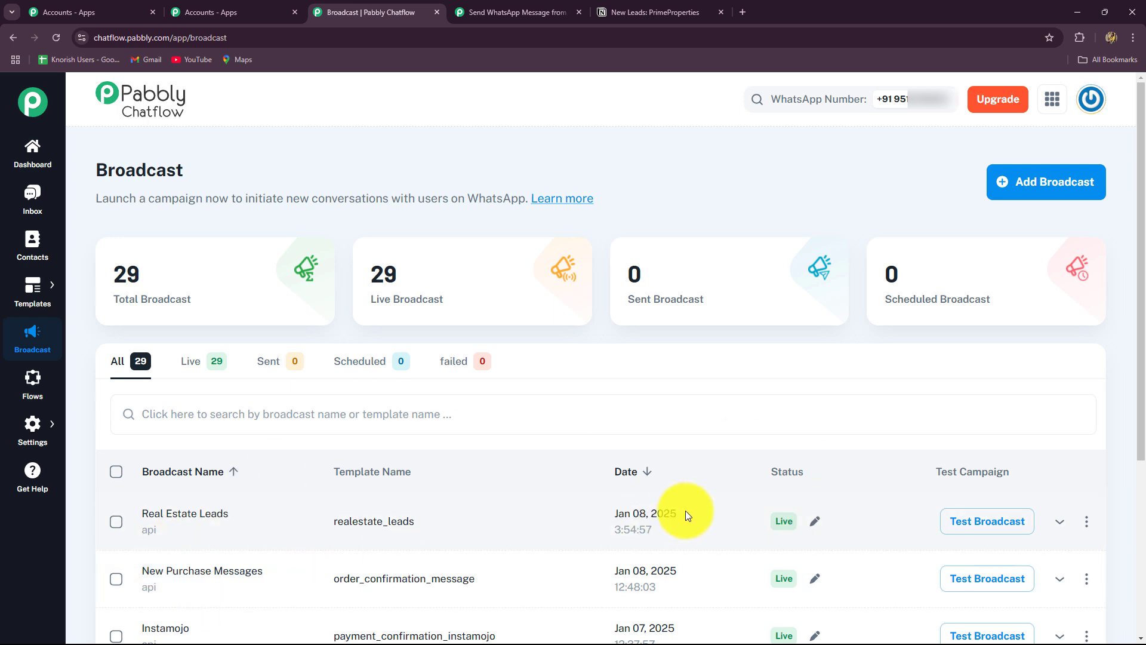
Copy the Real Estate Leads campaign's test JSON and paste it into the Send cURL Request body in the Pabbly Connect workflow
{"action": "left_click", "coordinate": [980, 523]}
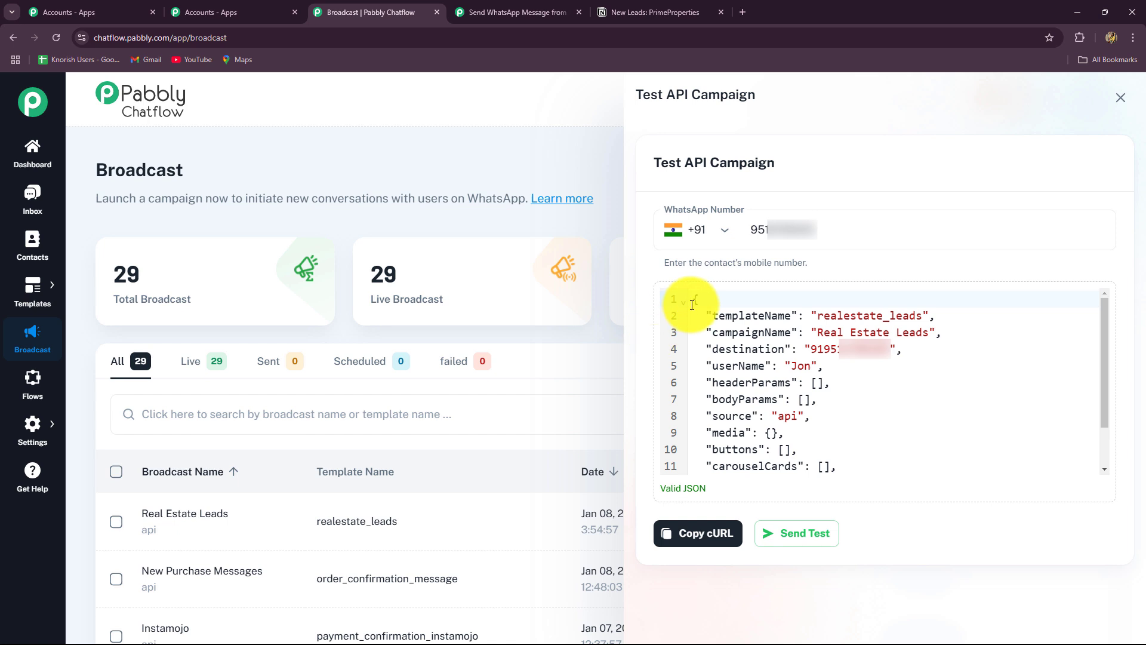
{"action": "left_click_drag", "start_coordinate": [692, 300], "coordinate": [847, 492]}
{"action": "key", "text": "ctrl+c"}
{"action": "left_click", "coordinate": [517, 12]}
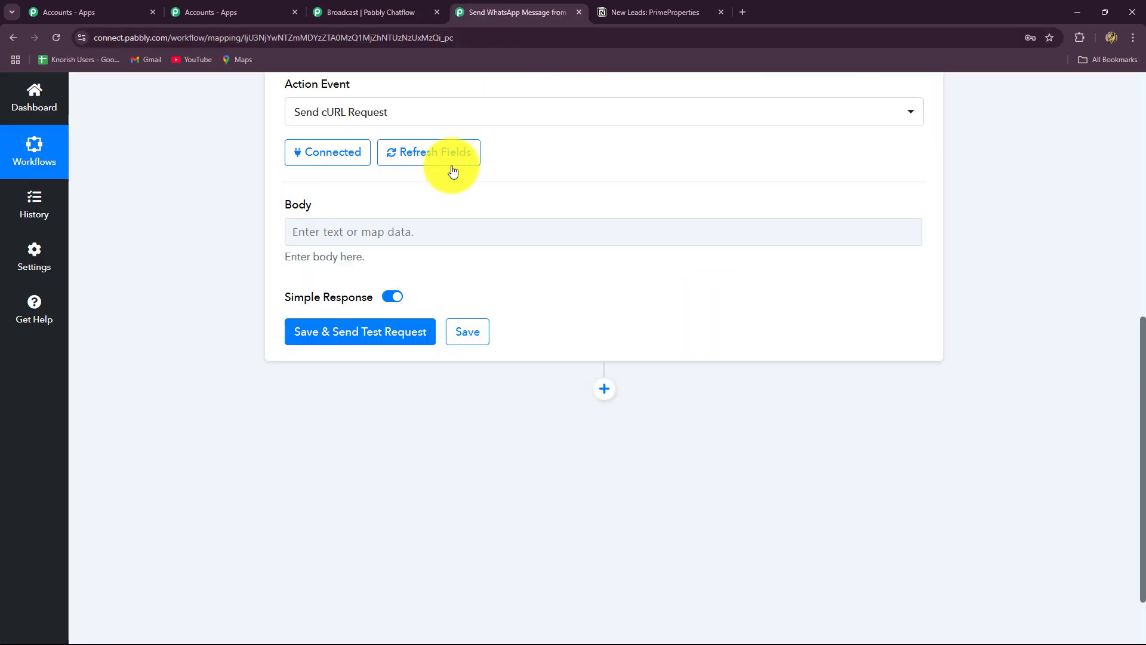
{"action": "left_click", "coordinate": [404, 223]}
{"action": "key", "text": "ctrl+v"}
{"action": "left_click", "coordinate": [213, 281]}
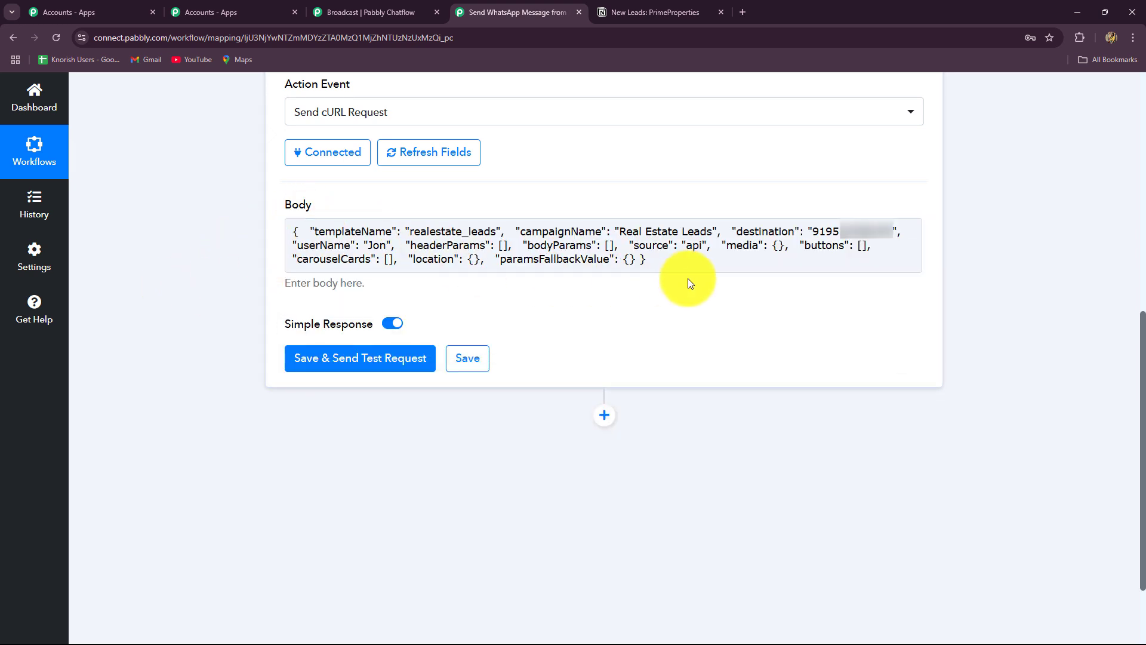
Check the lead fields in Notion and replace the body's destination number with the mapped Notion Phone Number text content
{"action": "left_click", "coordinate": [325, 234]}
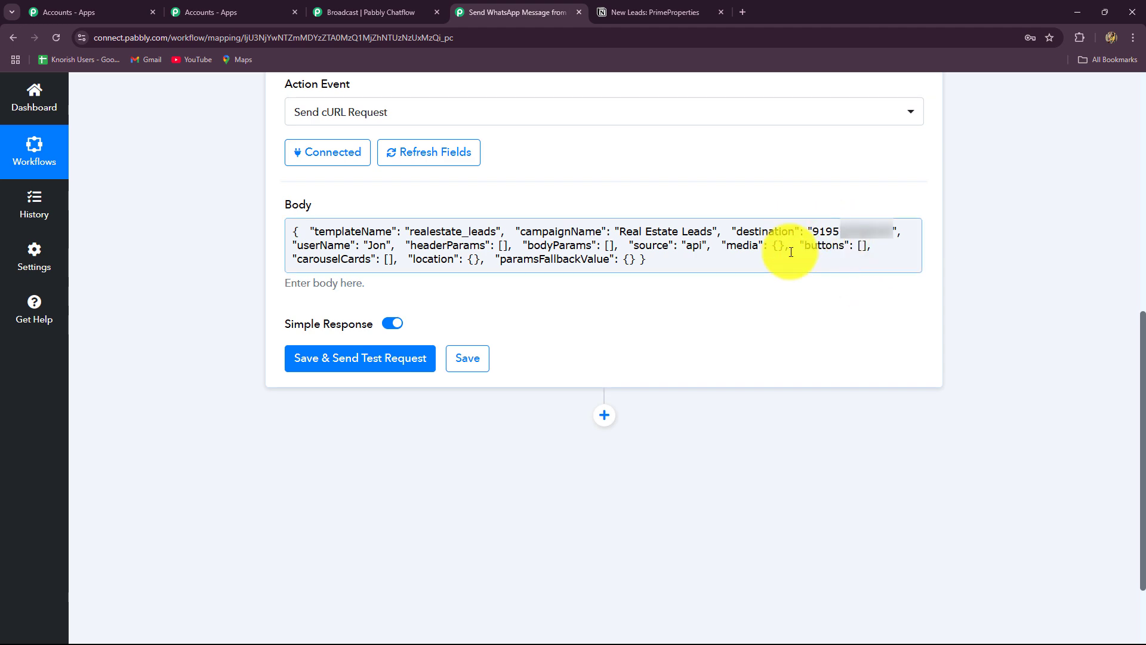
{"action": "left_click", "coordinate": [667, 9]}
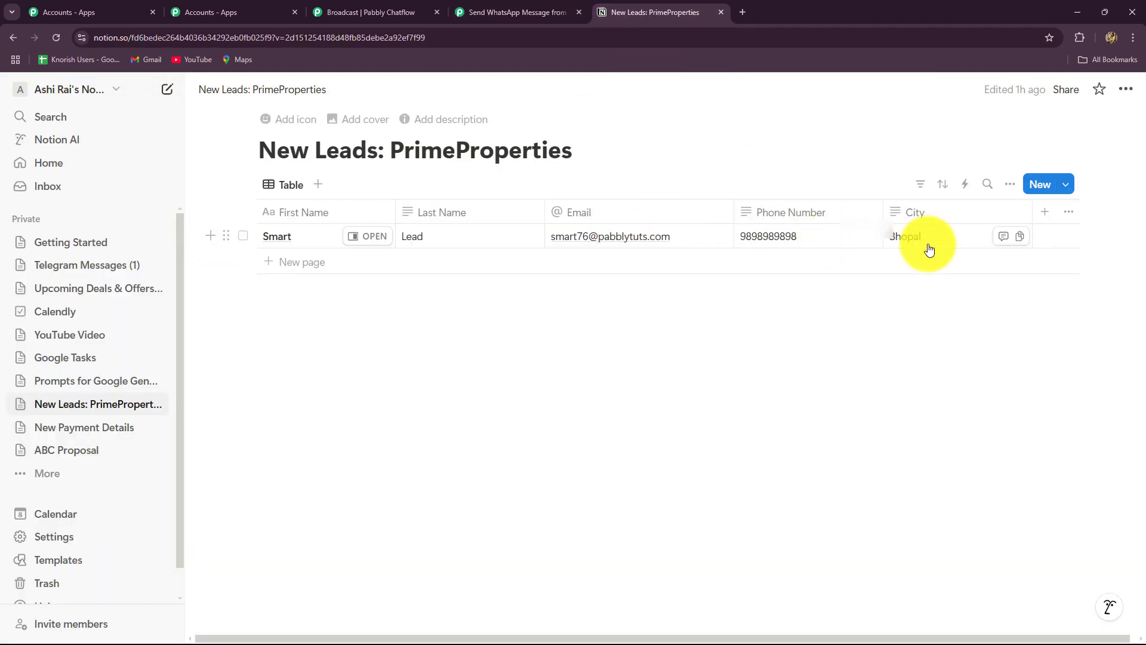
{"action": "left_click", "coordinate": [507, 13]}
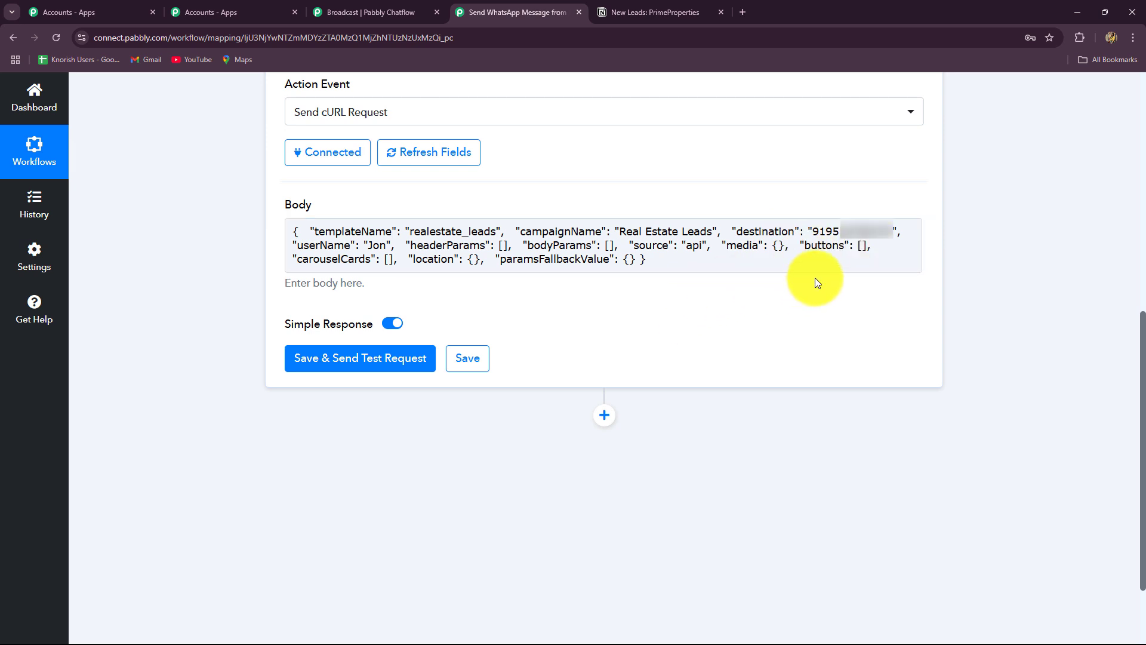
{"action": "left_click_drag", "start_coordinate": [812, 232], "coordinate": [892, 238]}
{"action": "key", "text": "BackSpace"}
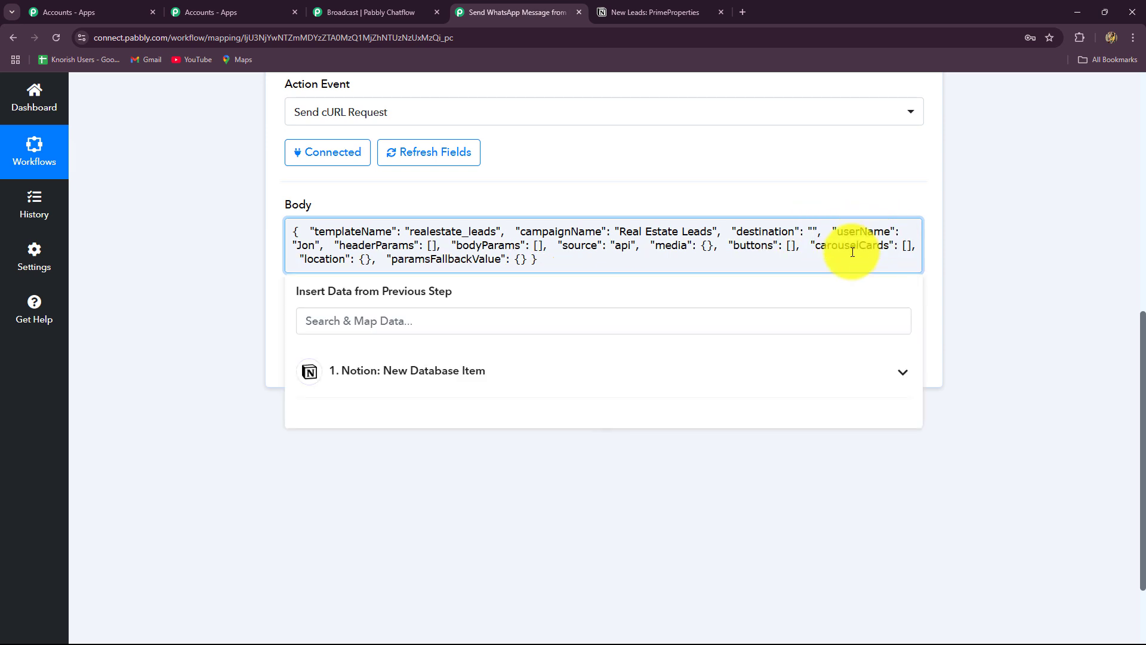
{"action": "left_click", "coordinate": [490, 373]}
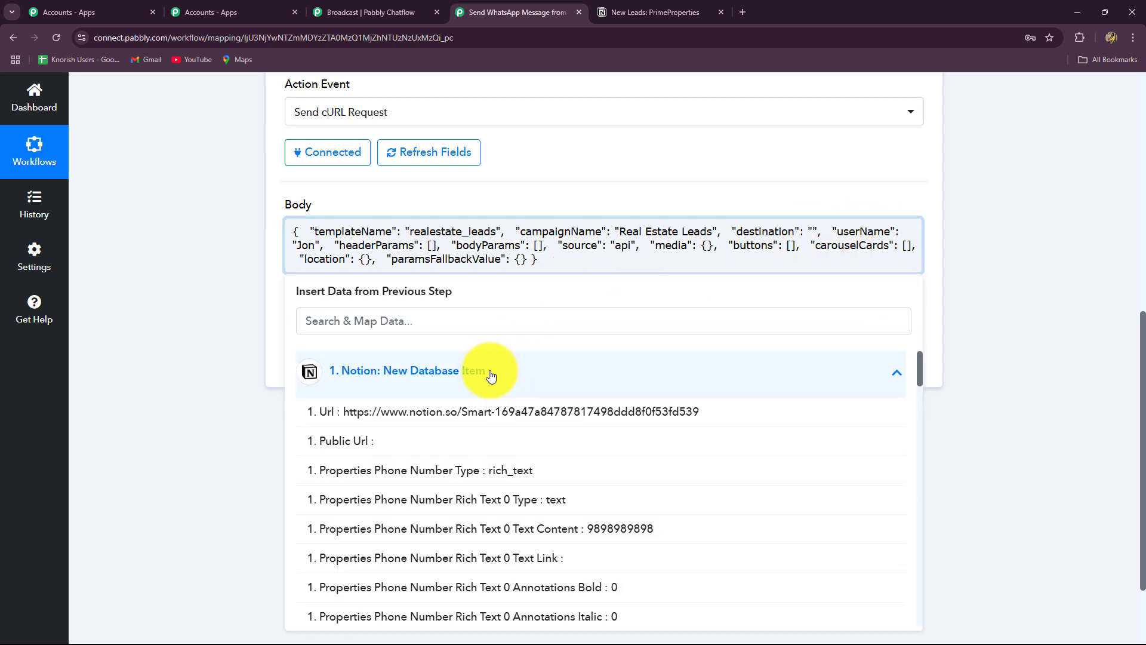
{"action": "left_click", "coordinate": [610, 529]}
{"action": "left_click", "coordinate": [1086, 497]}
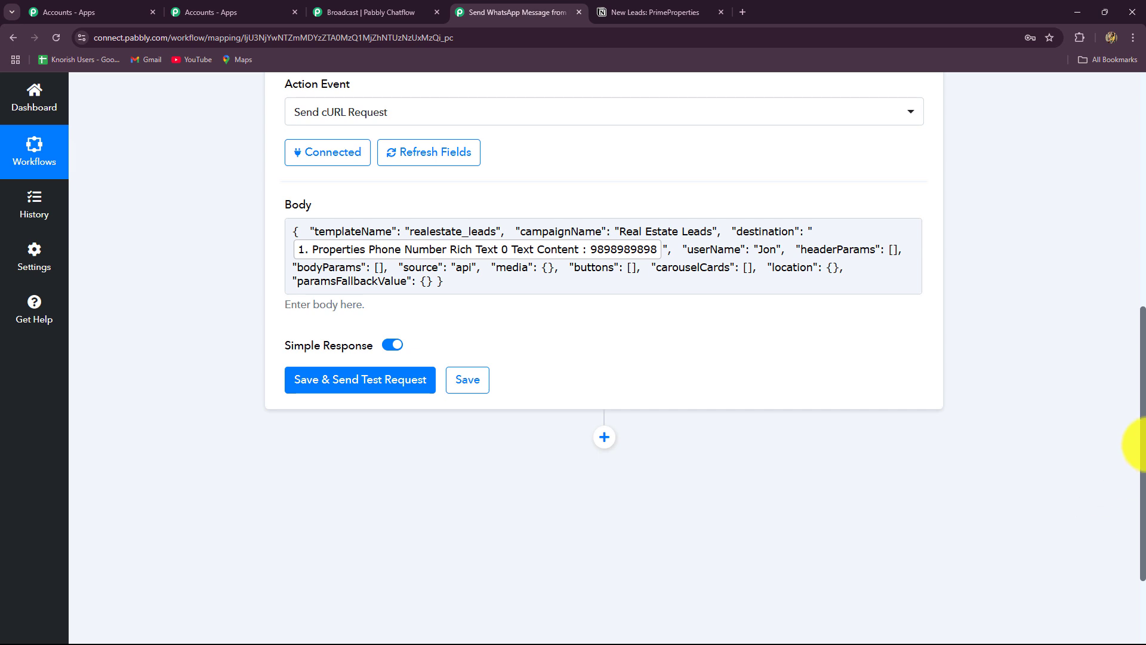
Add the country code 91 before the mapped phone number in the destination value
{"action": "left_click", "coordinate": [622, 259]}
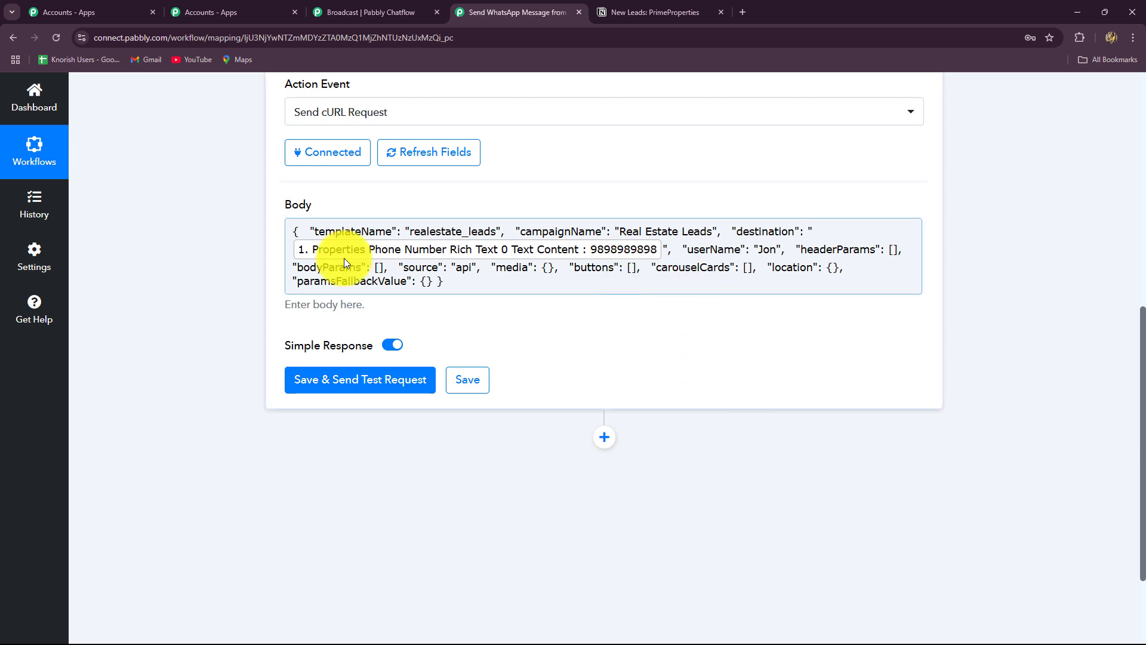
{"action": "left_click", "coordinate": [293, 249]}
{"action": "type", "text": "91"}
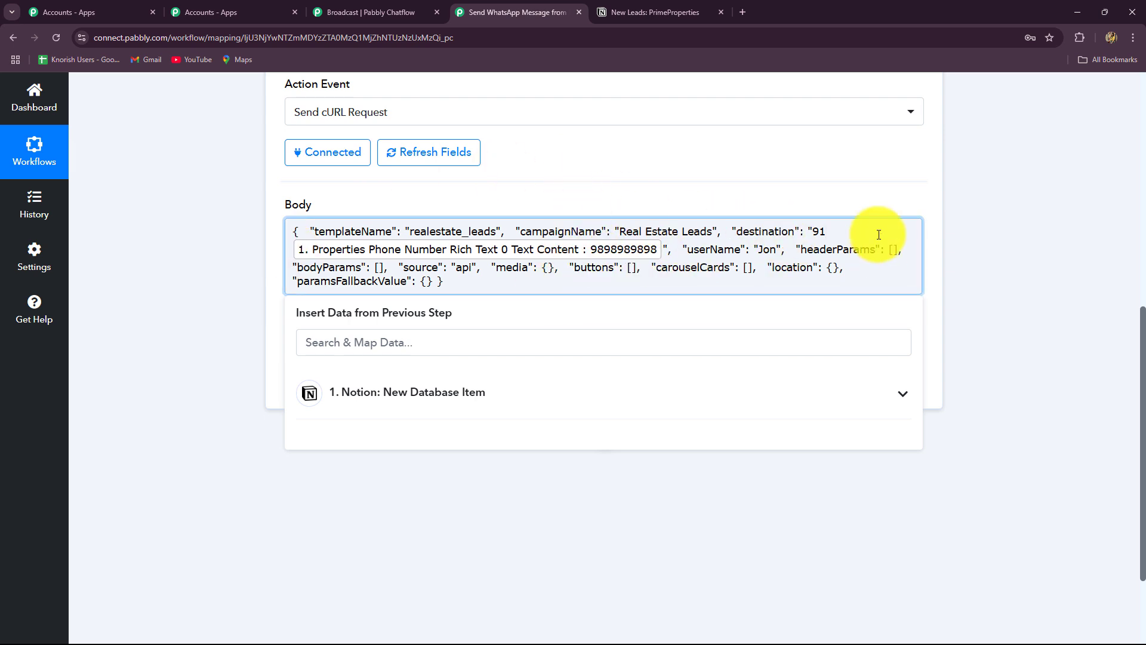
Replace the body's userName value with the mapped Notion First Name text content and Last Name plain text
{"action": "left_click", "coordinate": [776, 249]}
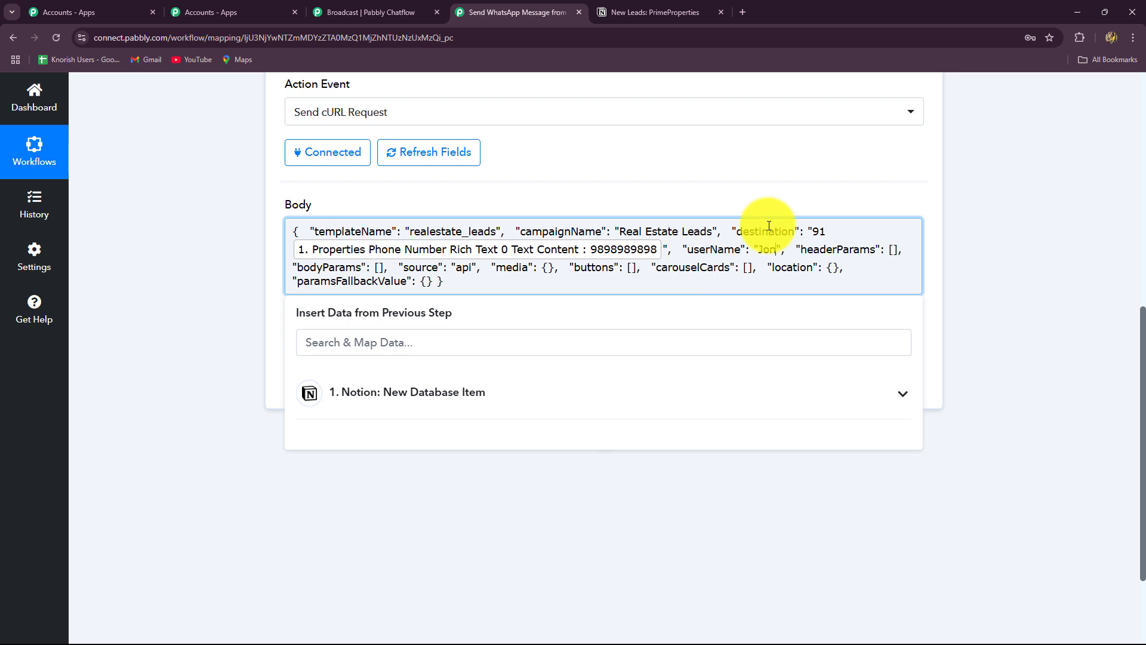
{"action": "key", "text": "BackSpace"}
{"action": "key", "text": "BackSpace"}
{"action": "key", "text": "BackSpace"}
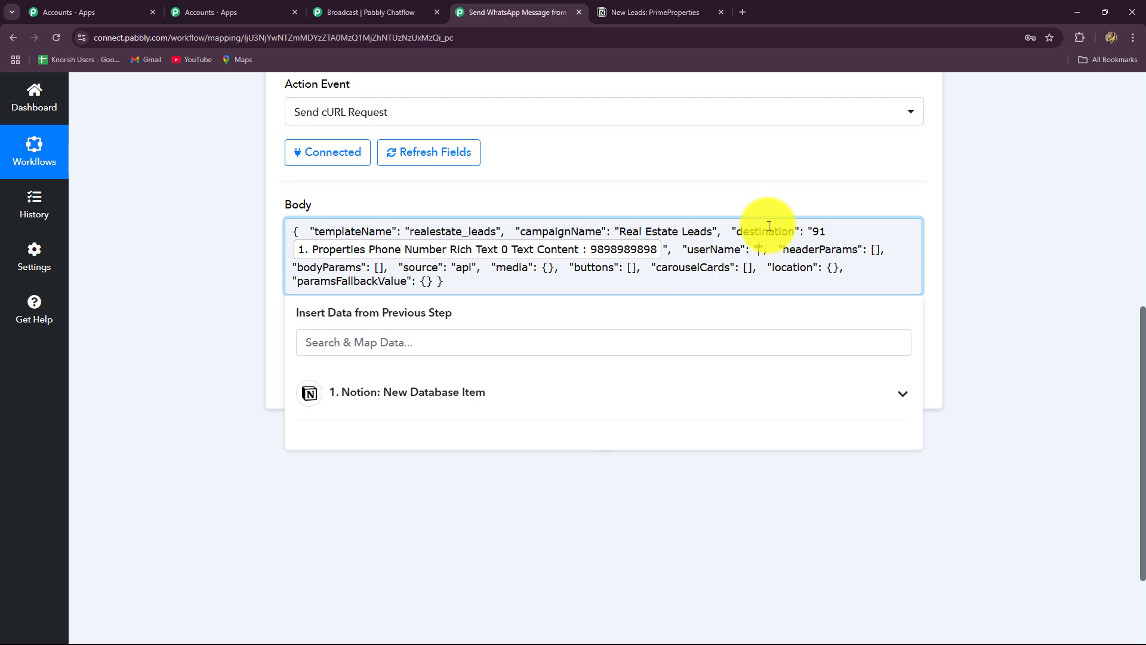
{"action": "left_click", "coordinate": [621, 398]}
{"action": "scroll", "coordinate": [601, 499], "scroll_direction": "down", "scroll_amount": 4}
{"action": "scroll", "coordinate": [600, 499], "scroll_direction": "down", "scroll_amount": 5}
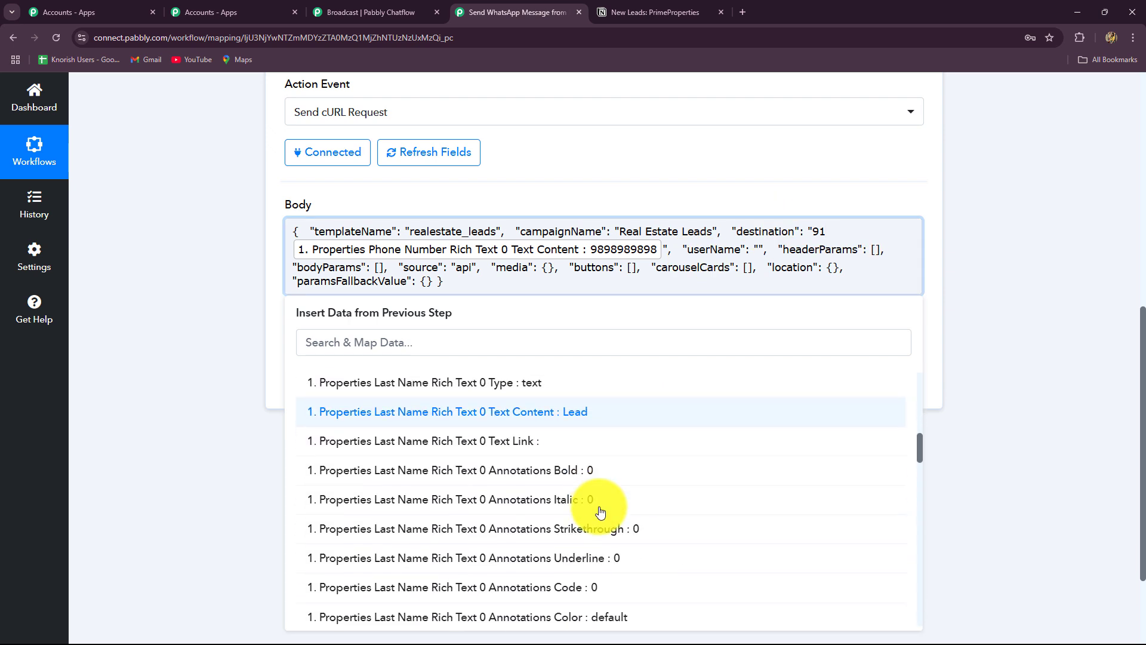
{"action": "scroll", "coordinate": [600, 512], "scroll_direction": "down", "scroll_amount": 2}
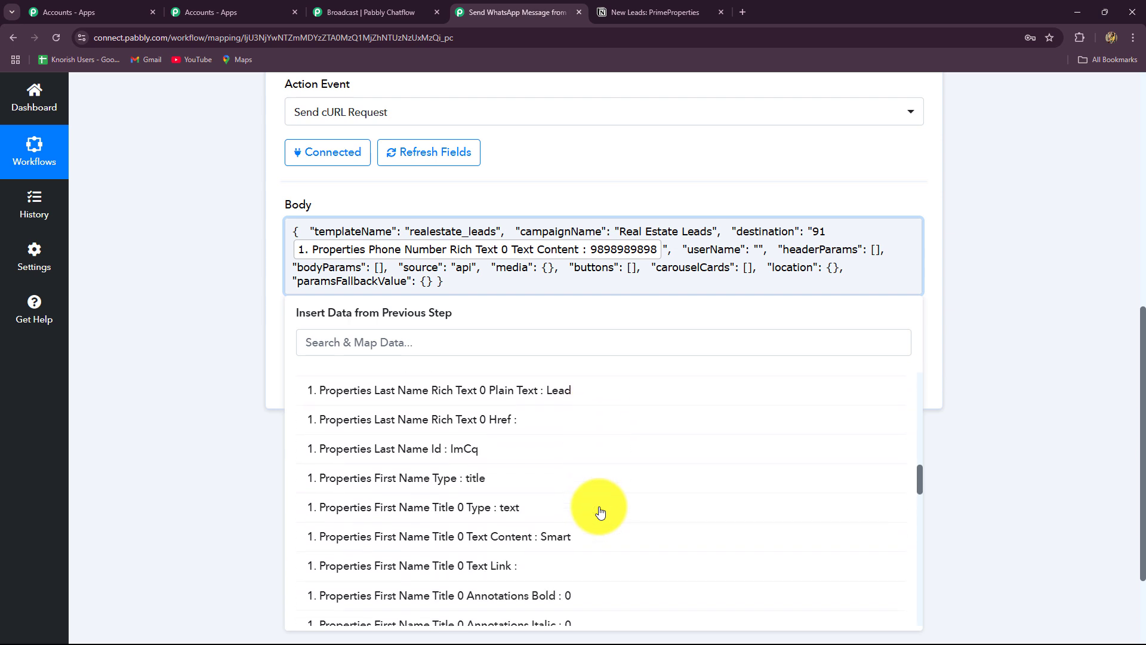
{"action": "left_click", "coordinate": [556, 539]}
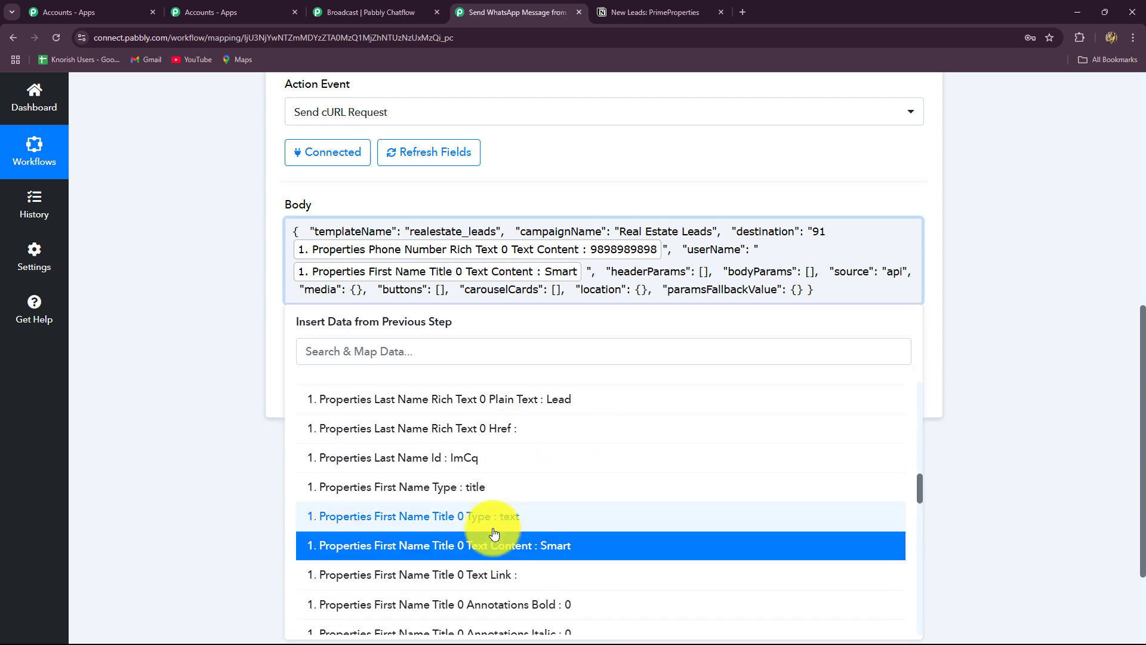
{"action": "scroll", "coordinate": [499, 524], "scroll_direction": "up", "scroll_amount": 3}
{"action": "left_click", "coordinate": [543, 578]}
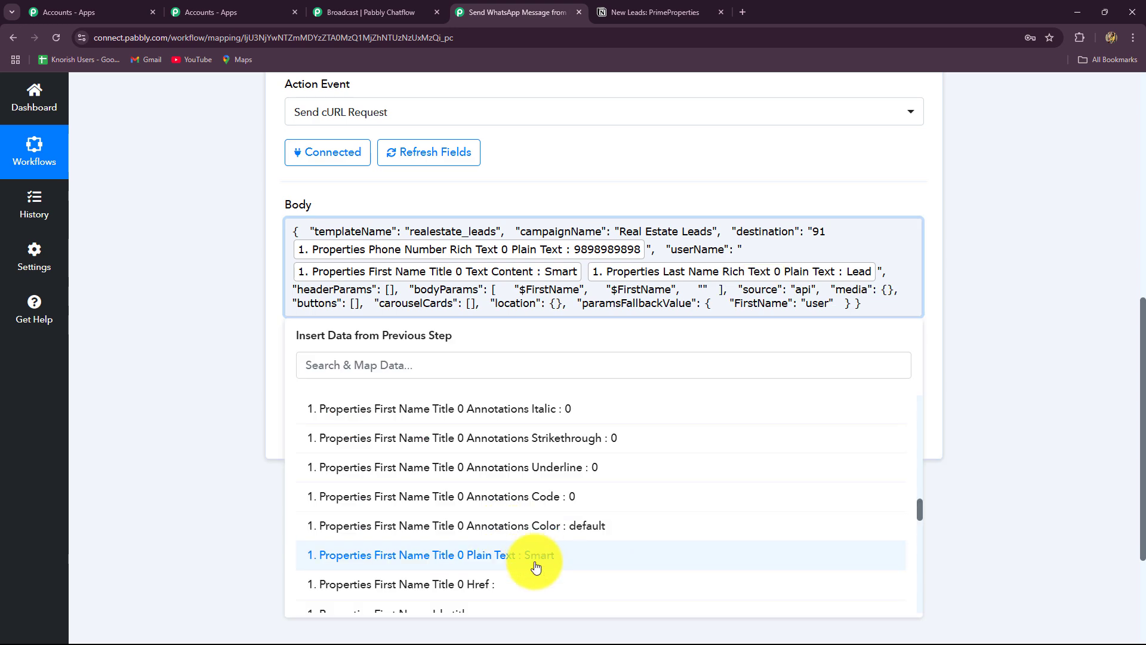
Map the Notion First Name plain text into the empty bodyParams value, and save and send the test request
{"action": "left_click", "coordinate": [536, 566]}
{"action": "left_click", "coordinate": [1062, 440]}
{"action": "scroll", "coordinate": [407, 338], "scroll_direction": "down", "scroll_amount": 3}
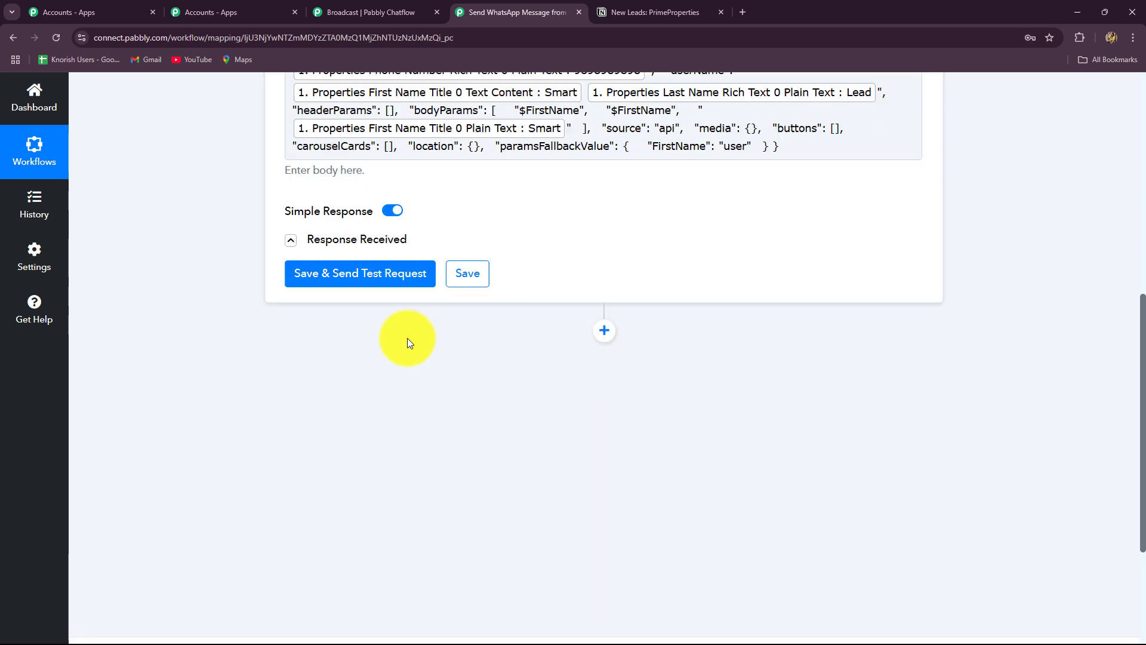
{"action": "left_click", "coordinate": [342, 275]}
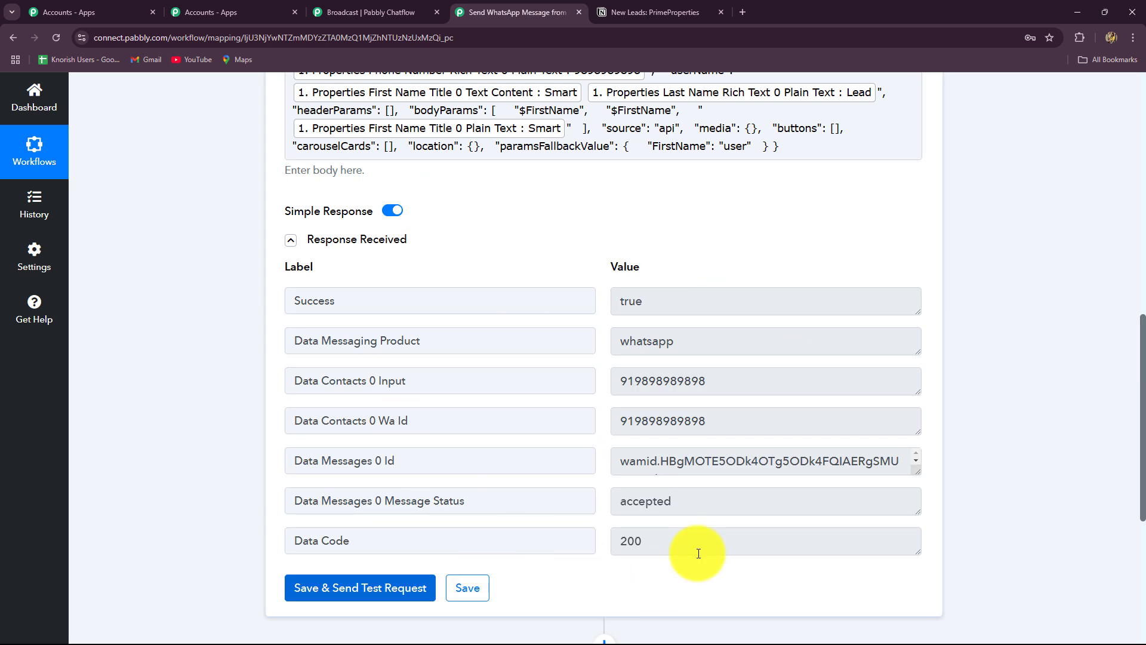
Check the message status and contact number in the test response, and review the sent message in the Pabbly Chatflow inbox
{"action": "left_click_drag", "start_coordinate": [702, 500], "coordinate": [607, 504]}
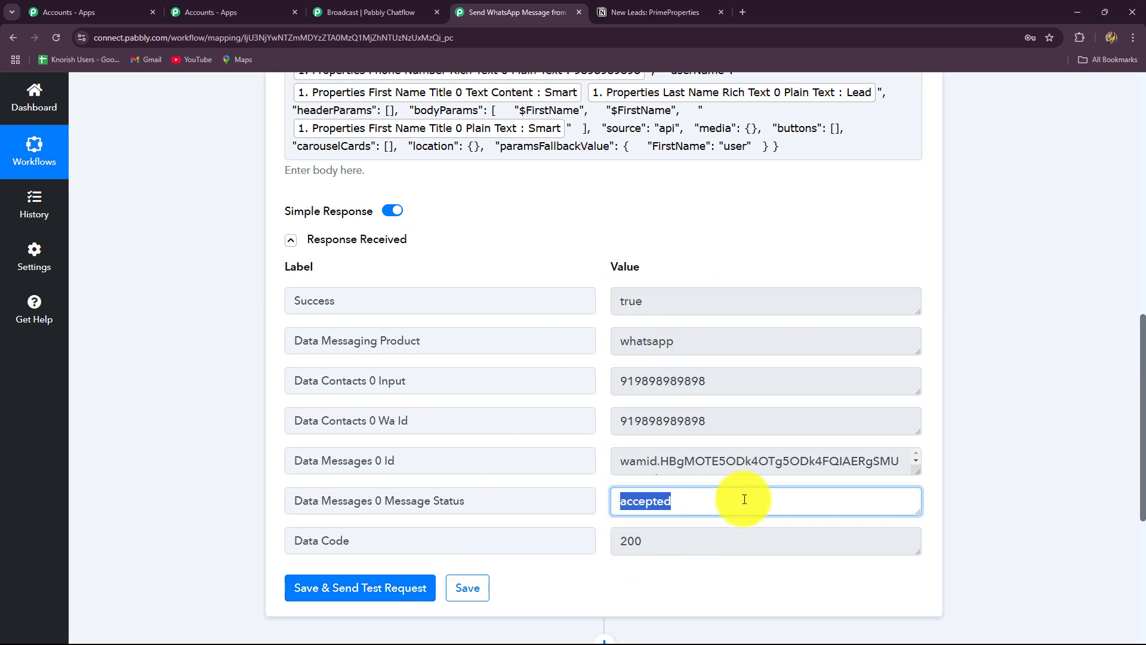
{"action": "left_click_drag", "start_coordinate": [744, 379], "coordinate": [534, 382]}
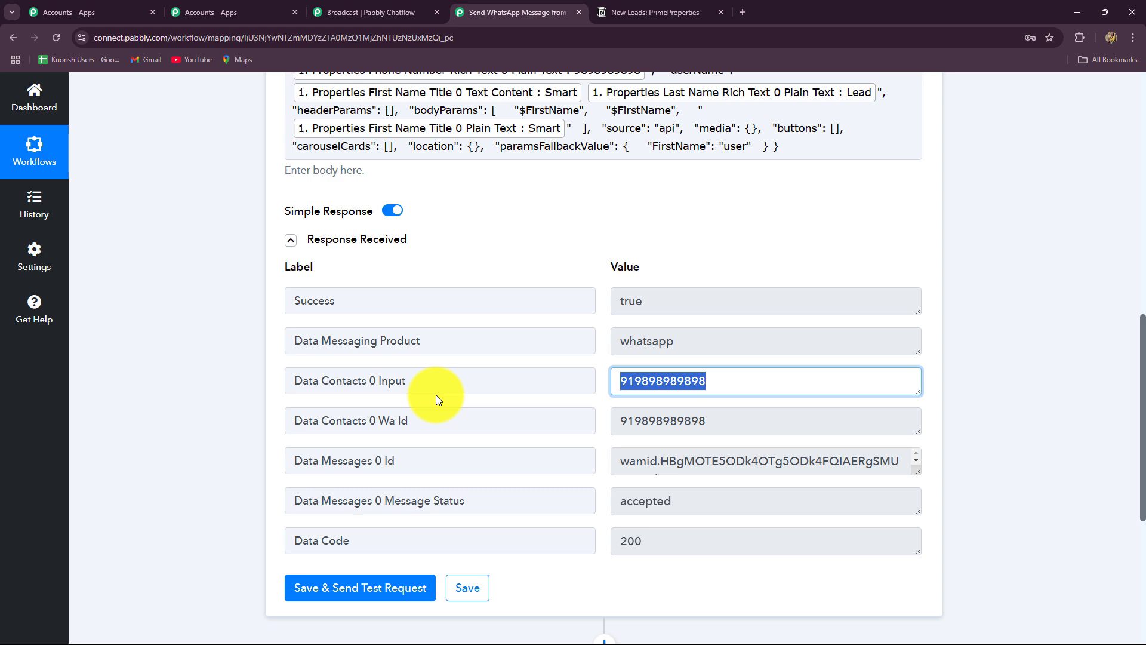
{"action": "left_click", "coordinate": [376, 12]}
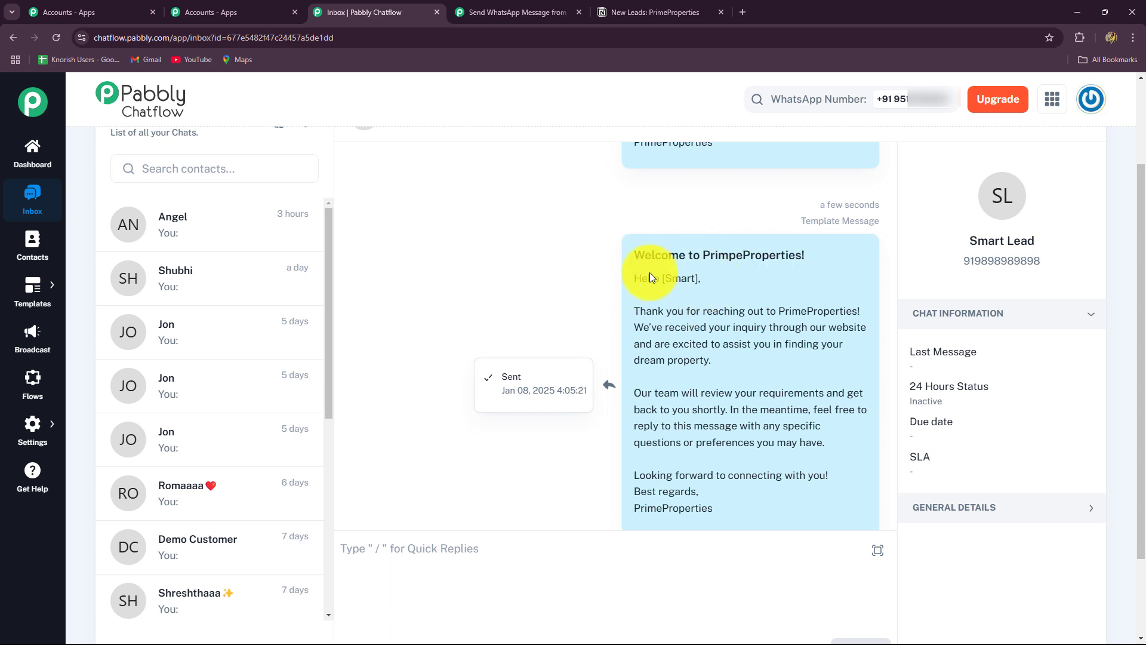
{"action": "scroll", "coordinate": [692, 251], "scroll_direction": "down", "scroll_amount": 1}
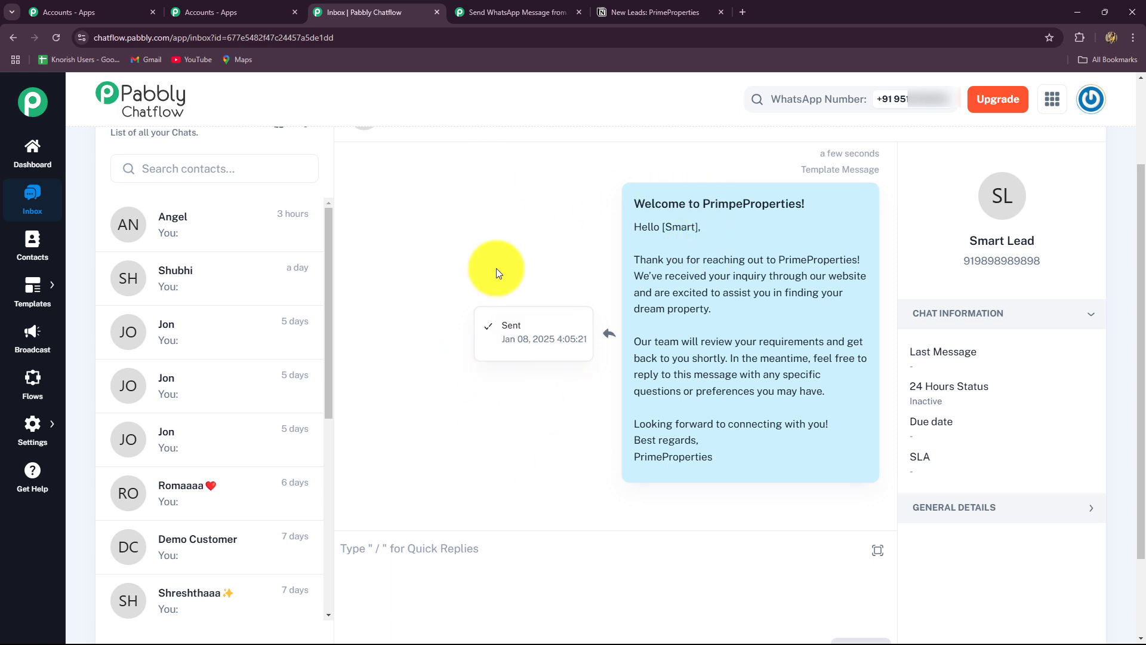
Return to the Pabbly Connect workflow and collapse the Pabbly Chatflow action step
{"action": "left_click", "coordinate": [511, 14]}
{"action": "scroll", "coordinate": [1019, 310], "scroll_direction": "up", "scroll_amount": 5}
{"action": "scroll", "coordinate": [1027, 317], "scroll_direction": "up", "scroll_amount": 10}
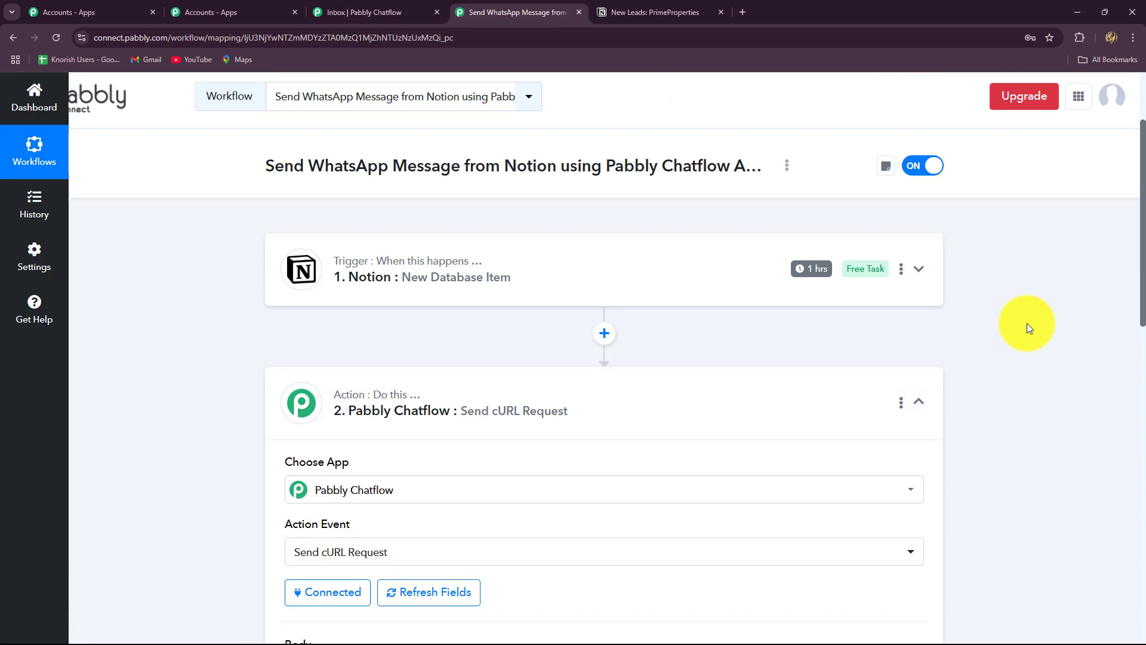
{"action": "left_click", "coordinate": [918, 450]}
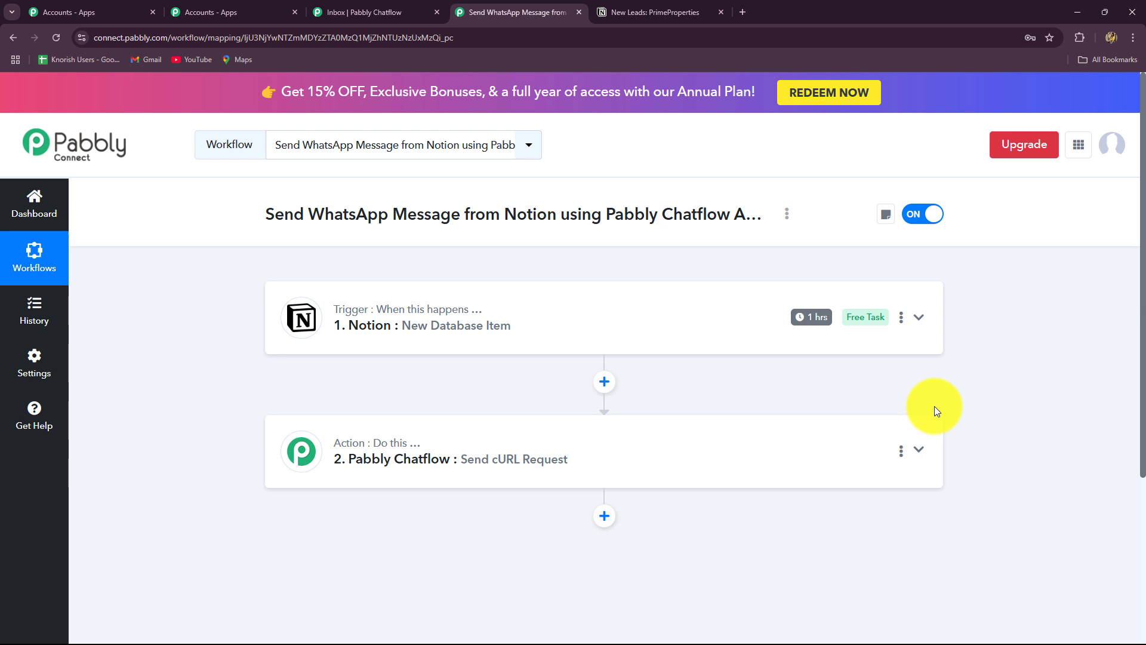
Review the New Leads: PrimeProperties table in Notion and the completed trigger and action steps in the Pabbly Connect workflow
{"action": "left_click", "coordinate": [670, 16]}
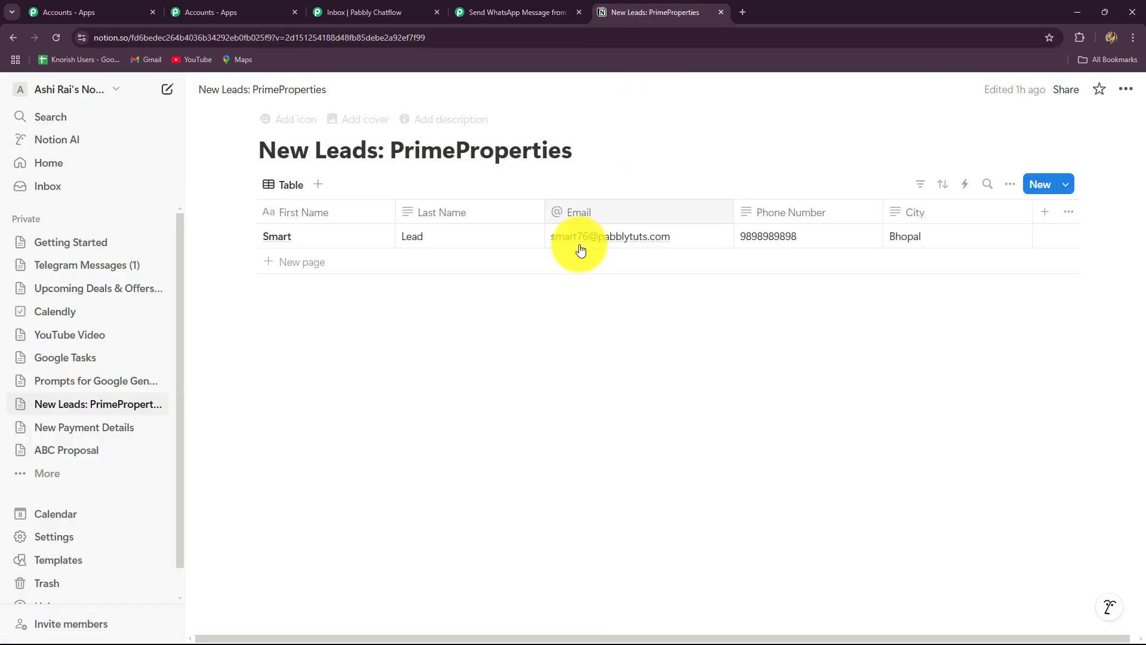
{"action": "left_click", "coordinate": [513, 12]}
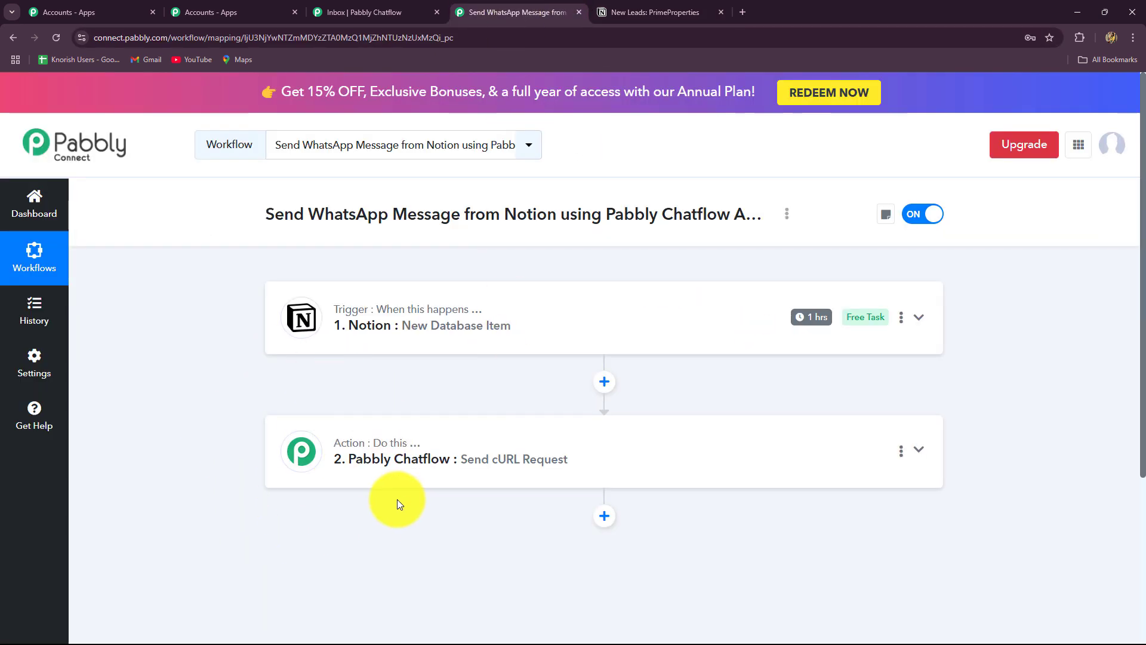
{"action": "scroll", "coordinate": [398, 502], "scroll_direction": "down", "scroll_amount": 2}
{"action": "scroll", "coordinate": [399, 501], "scroll_direction": "up", "scroll_amount": 1}
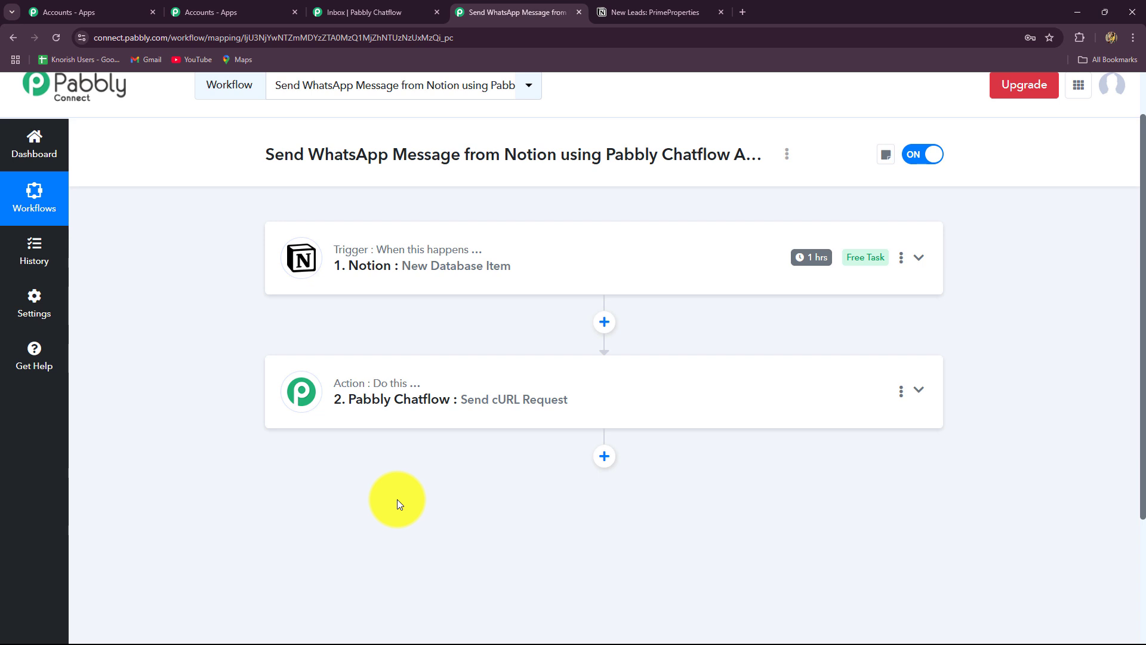